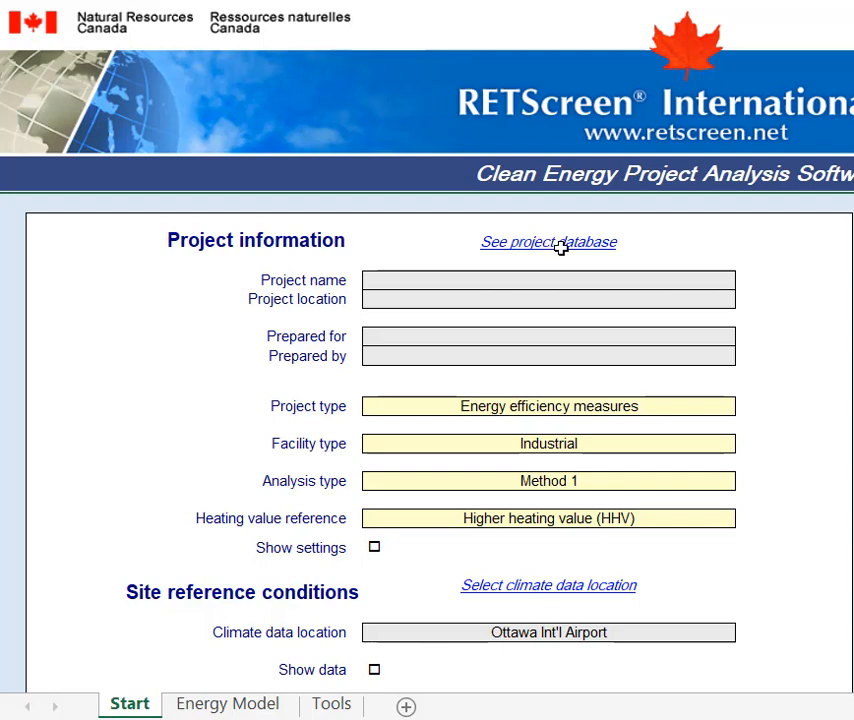
# Step: Load the 0.4 kW - Off-grid photovoltaic power template from the project database without saving changes to the current project
pyautogui.click(560, 248)
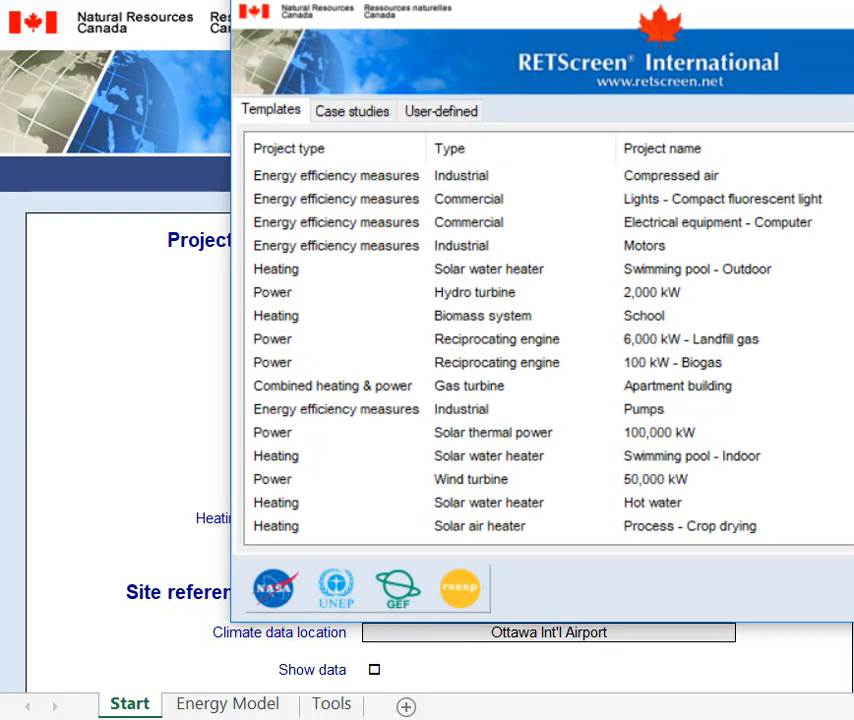
pyautogui.moveTo(853, 2); pyautogui.dragTo(791, 47)
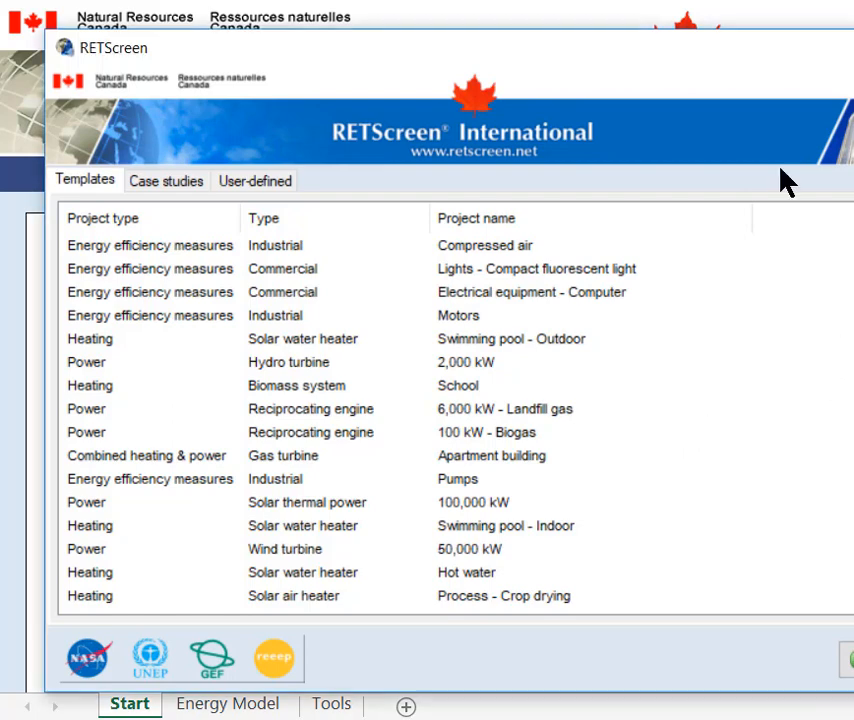
pyautogui.scroll(-1, 450, 420)
pyautogui.scroll(-2, 450, 420)
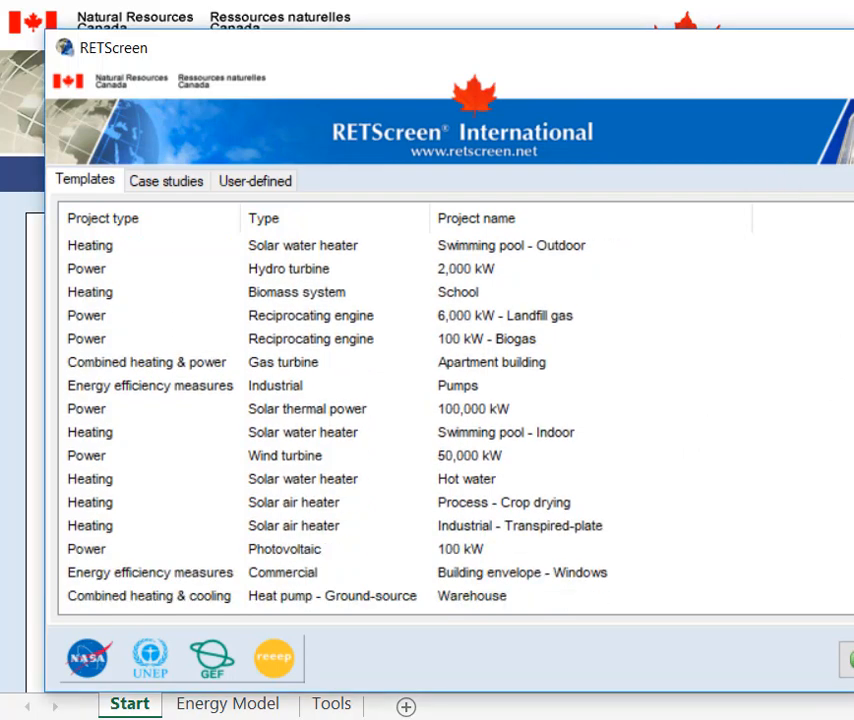
pyautogui.scroll(-2, 450, 420)
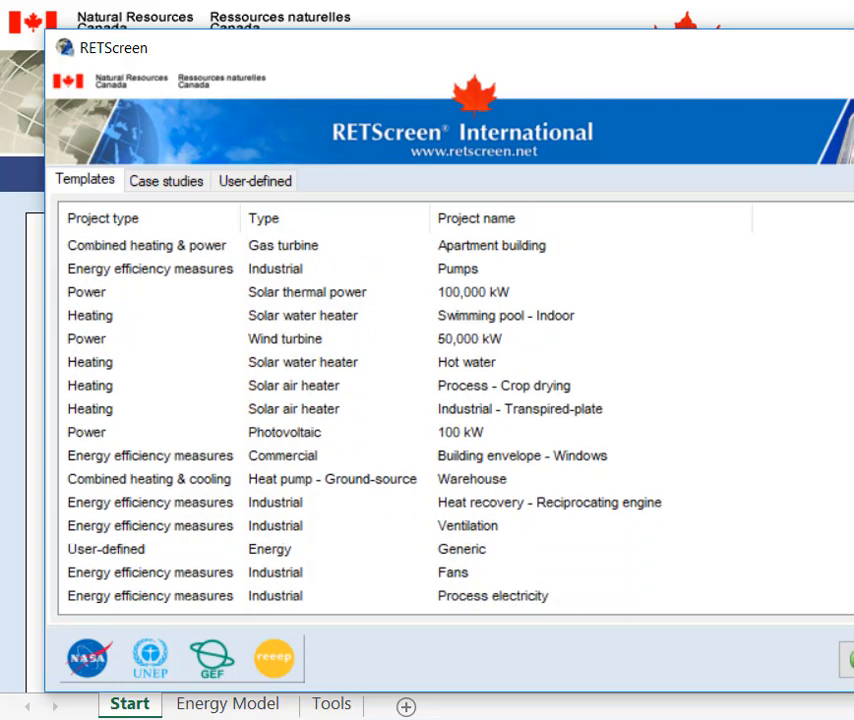
pyautogui.scroll(-1, 450, 420)
pyautogui.scroll(-3, 450, 420)
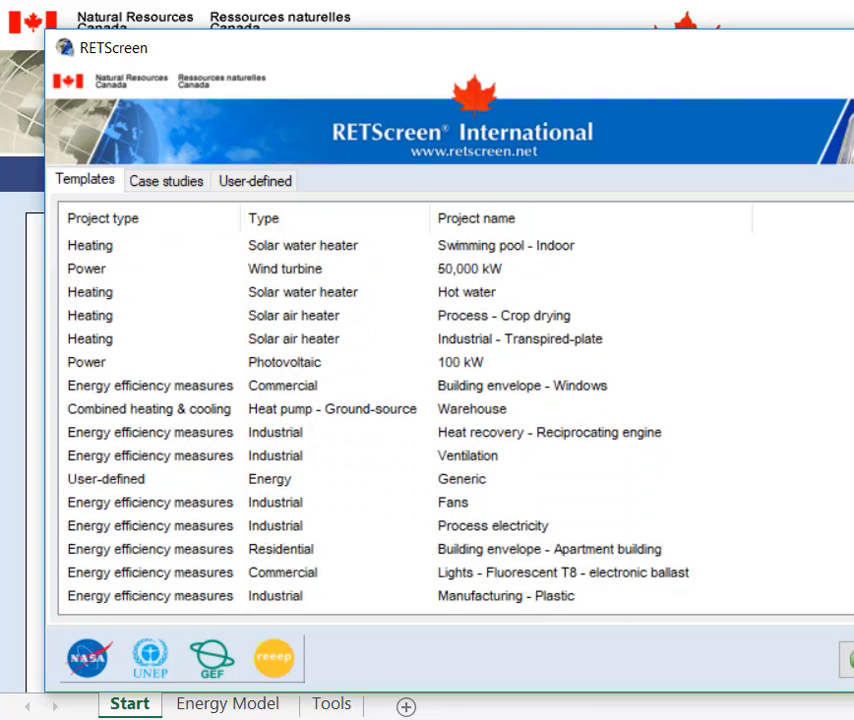
pyautogui.scroll(-3, 450, 420)
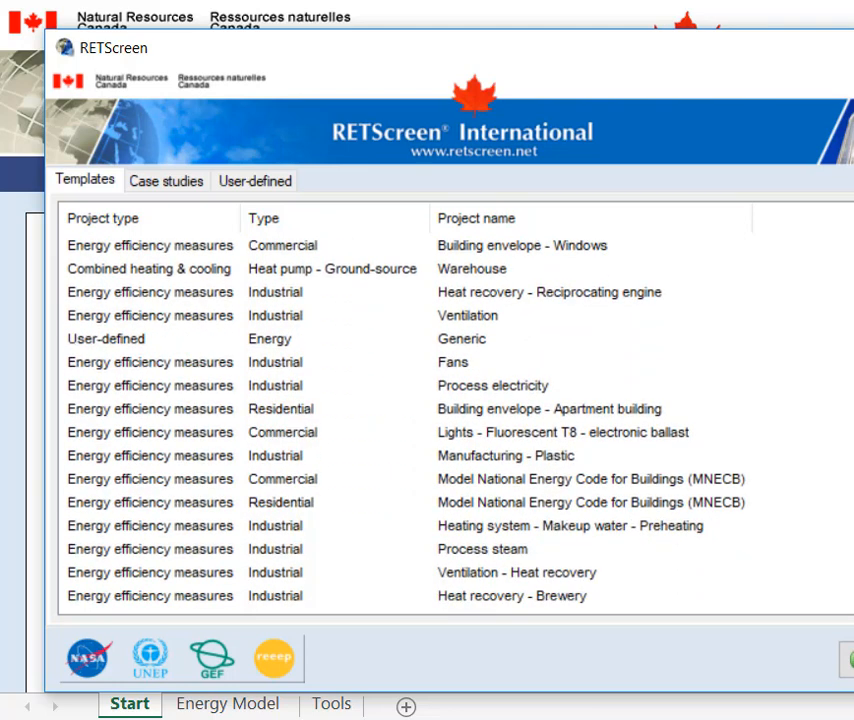
pyautogui.scroll(-2, 450, 420)
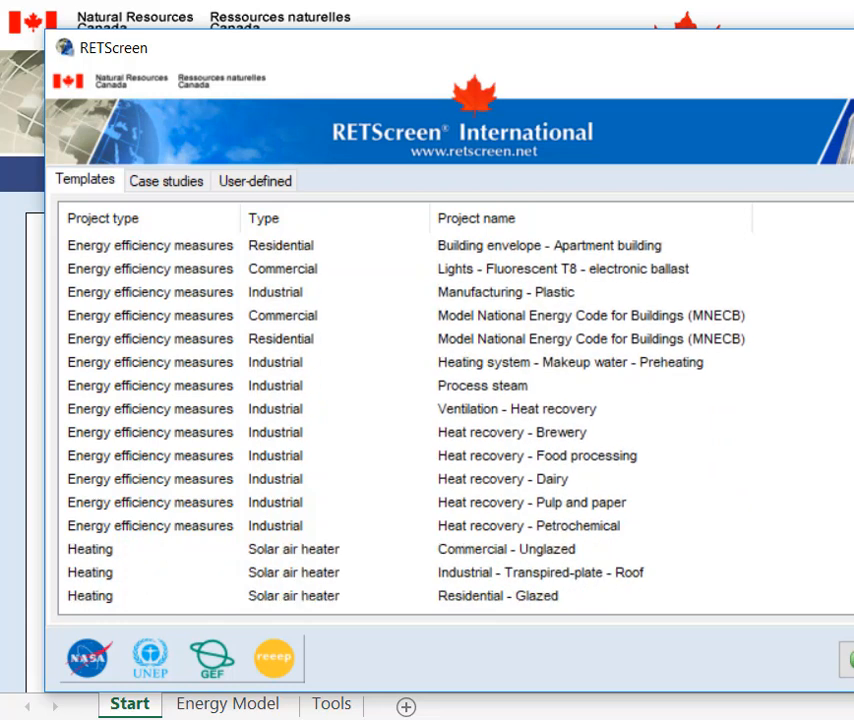
pyautogui.scroll(-1, 450, 420)
pyautogui.scroll(-1, 450, 420)
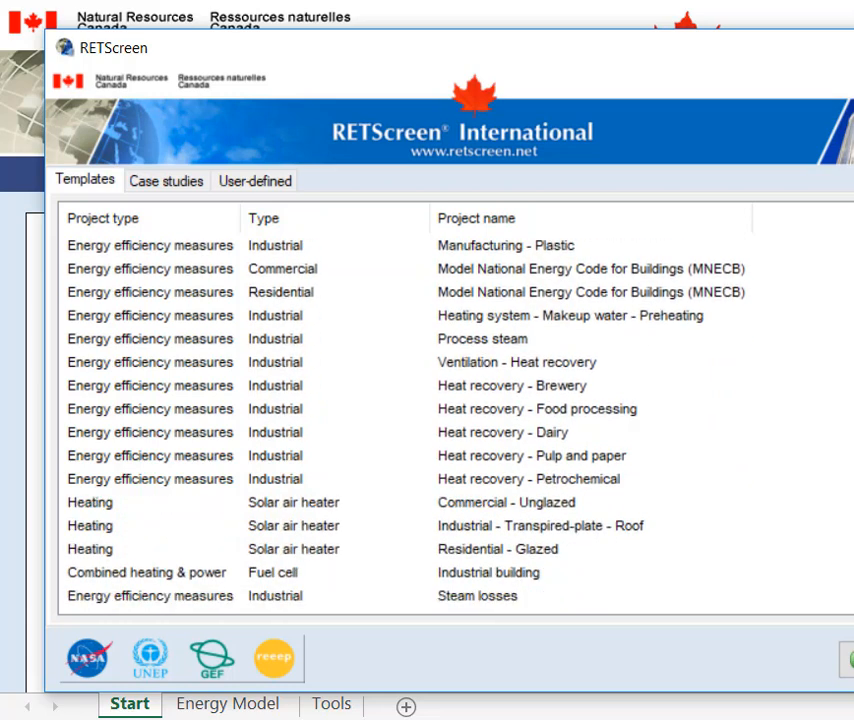
pyautogui.scroll(-2, 450, 420)
pyautogui.scroll(-2, 450, 420)
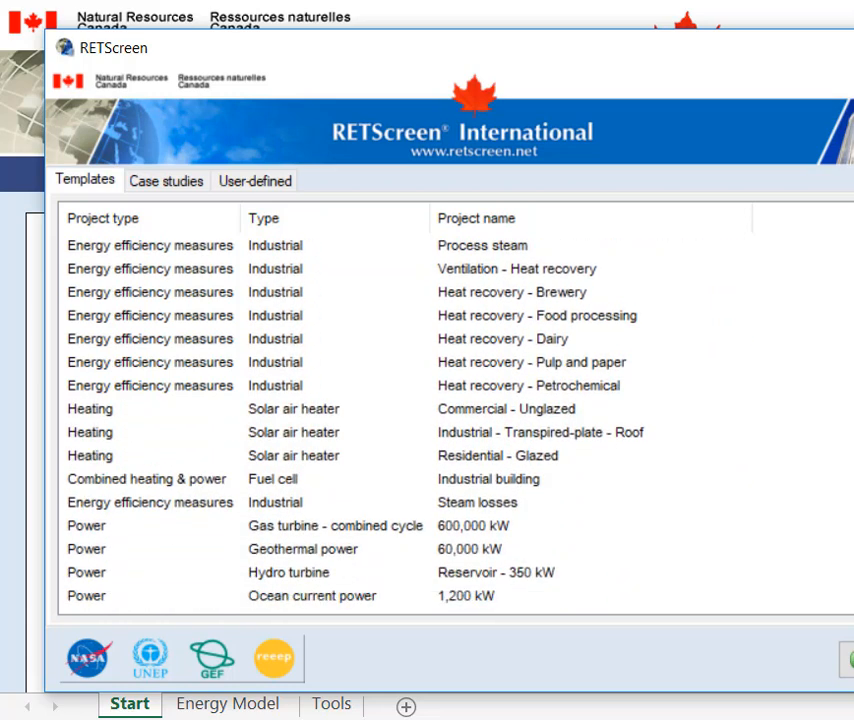
pyautogui.scroll(-1, 450, 420)
pyautogui.scroll(-2, 450, 420)
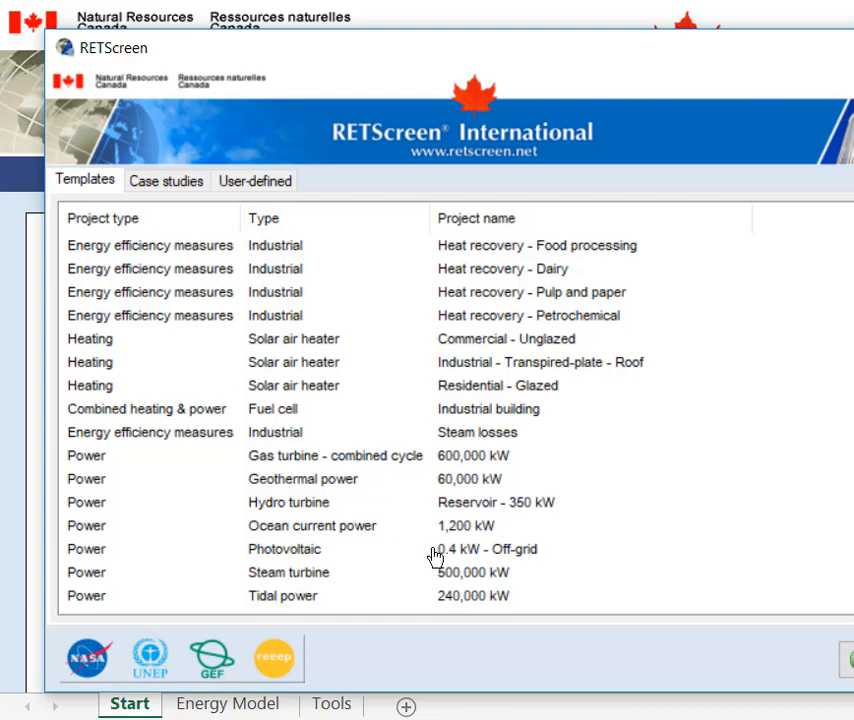
pyautogui.click(306, 554)
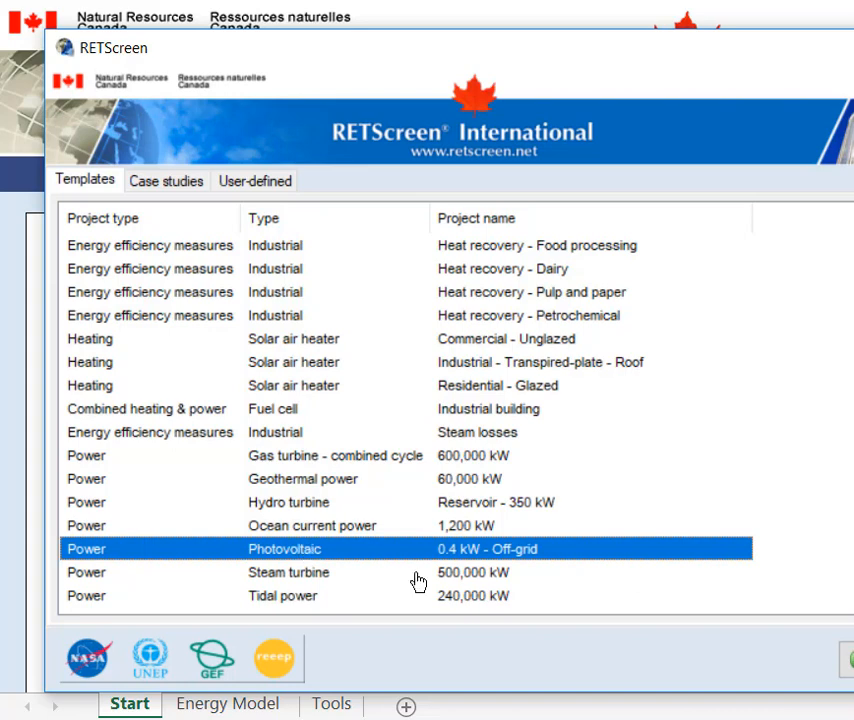
pyautogui.press('Return')
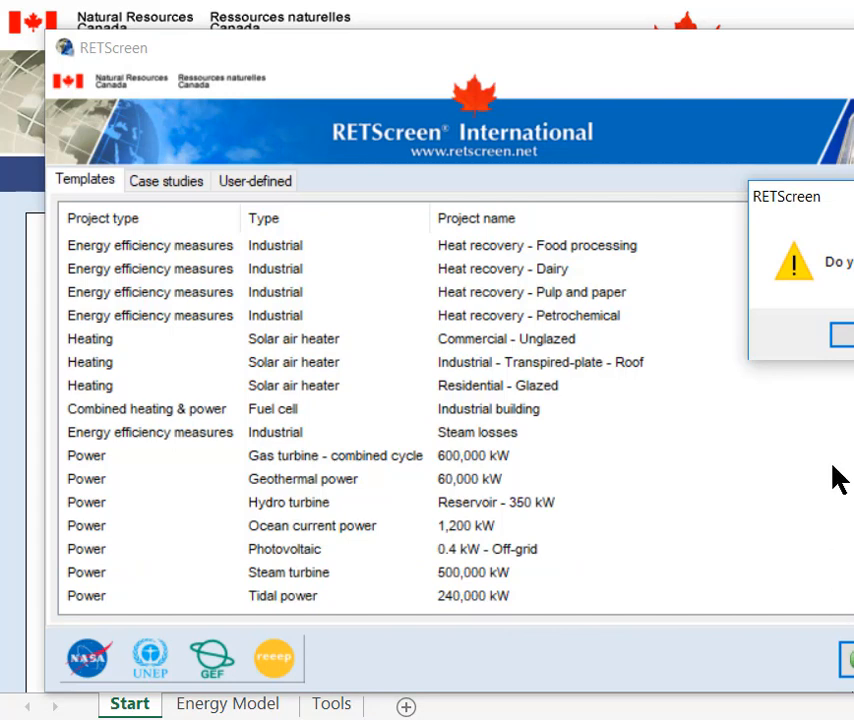
pyautogui.moveTo(853, 197); pyautogui.dragTo(692, 195)
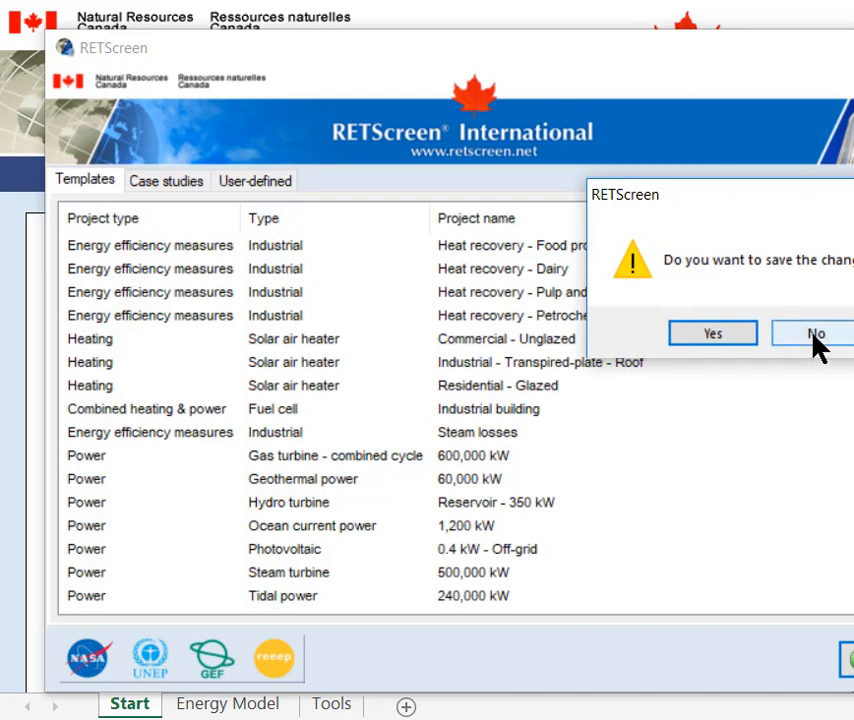
pyautogui.click(815, 336)
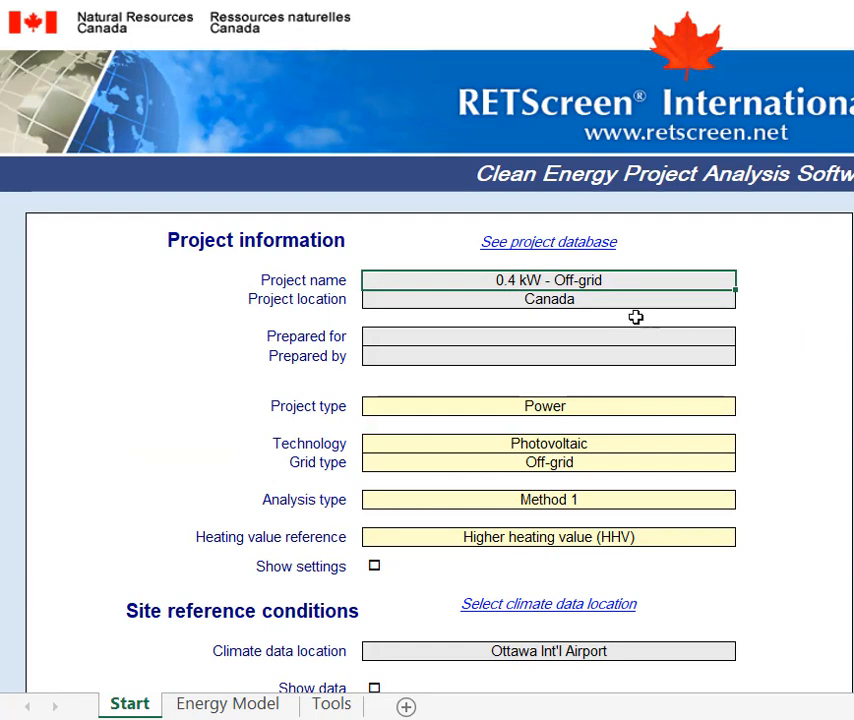
# Step: Set the project location to Dayton, Ohio
pyautogui.click(562, 302)
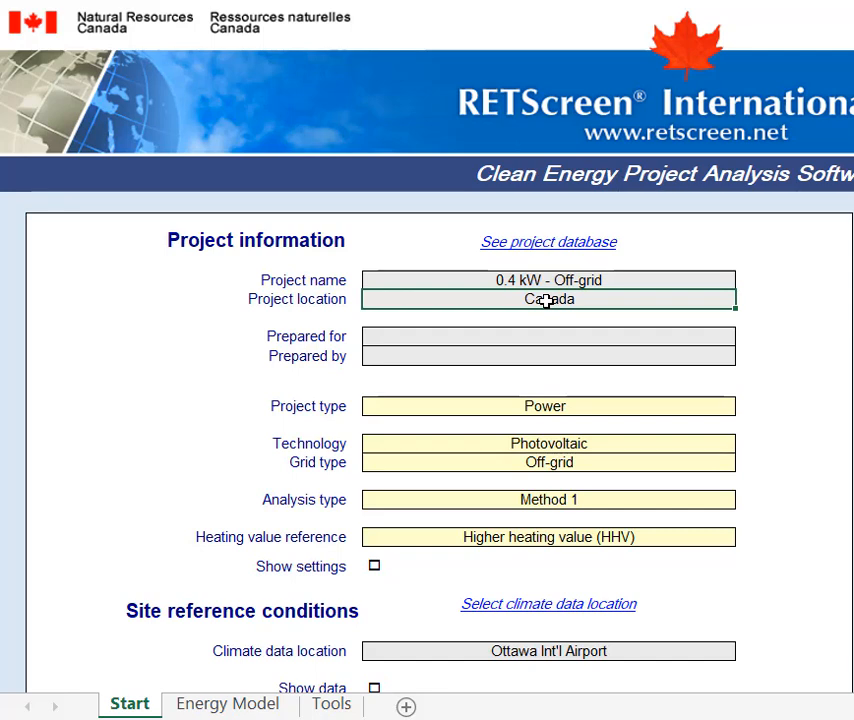
pyautogui.write('Egy')
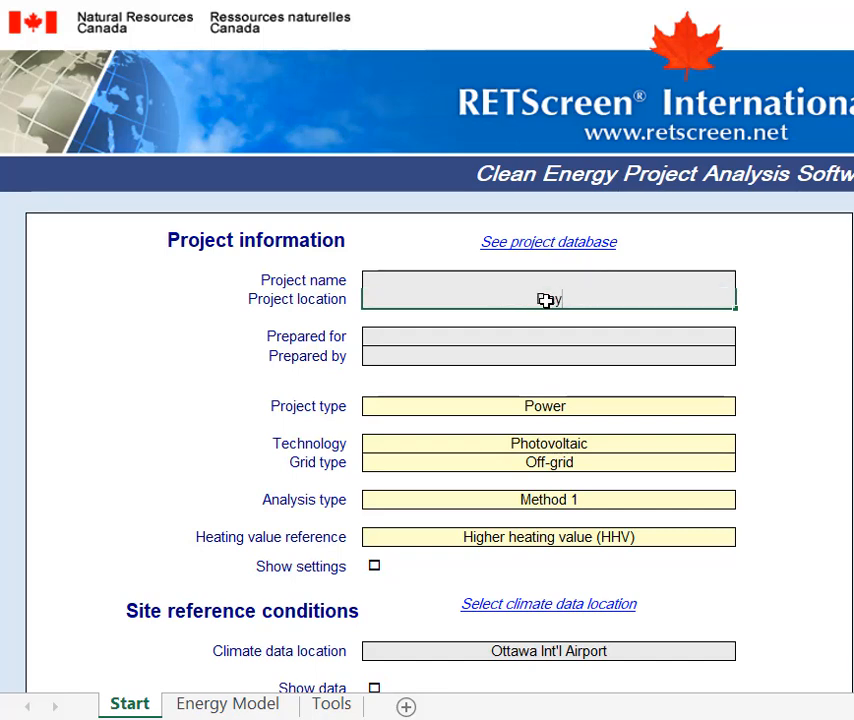
pyautogui.write('ton, Ohio')
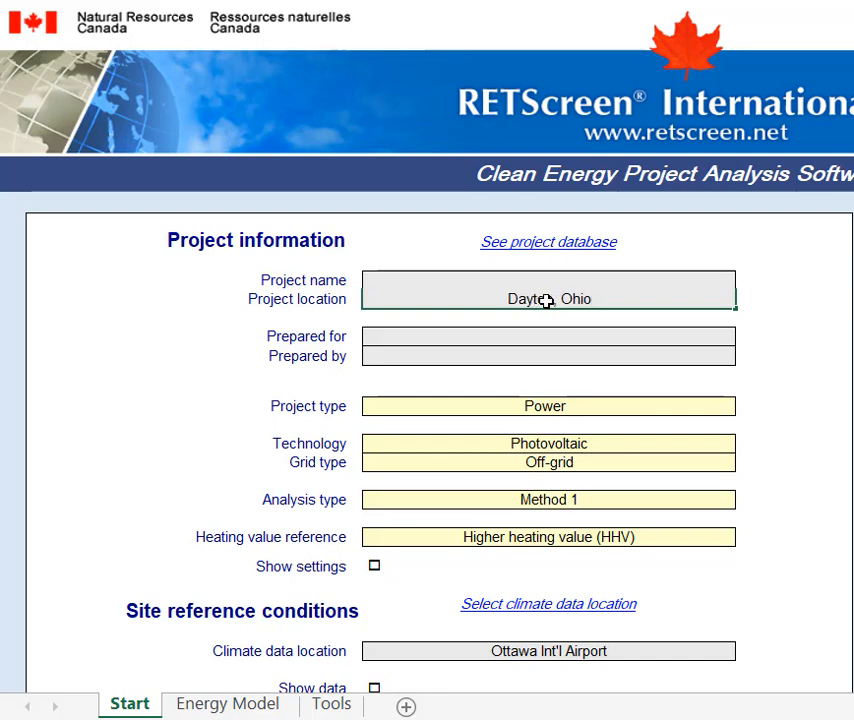
pyautogui.click(788, 320)
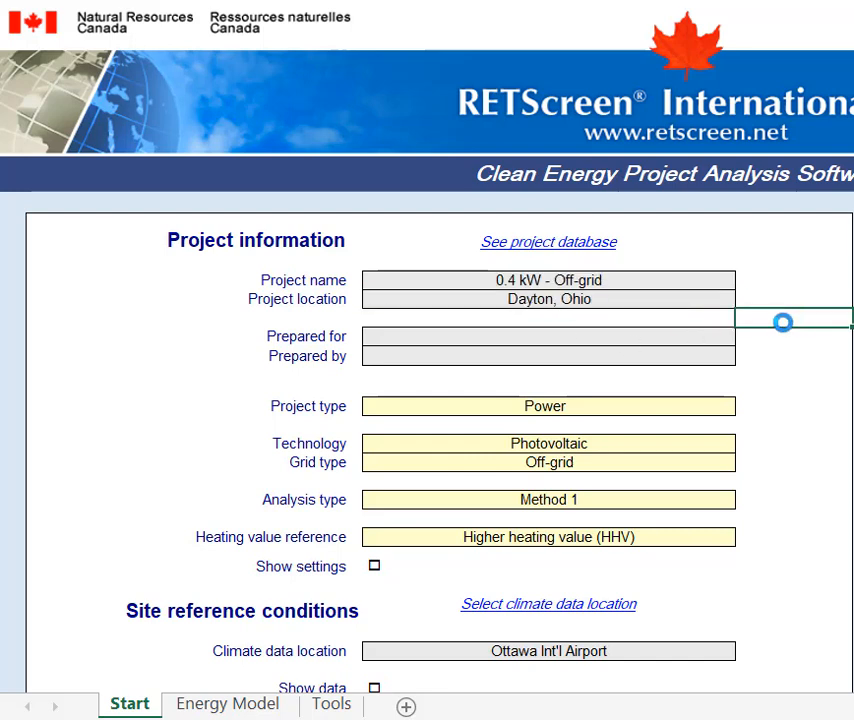
# Step: Enter EGV as the party the project is prepared for and fill in the preparer's full name
pyautogui.click(563, 338)
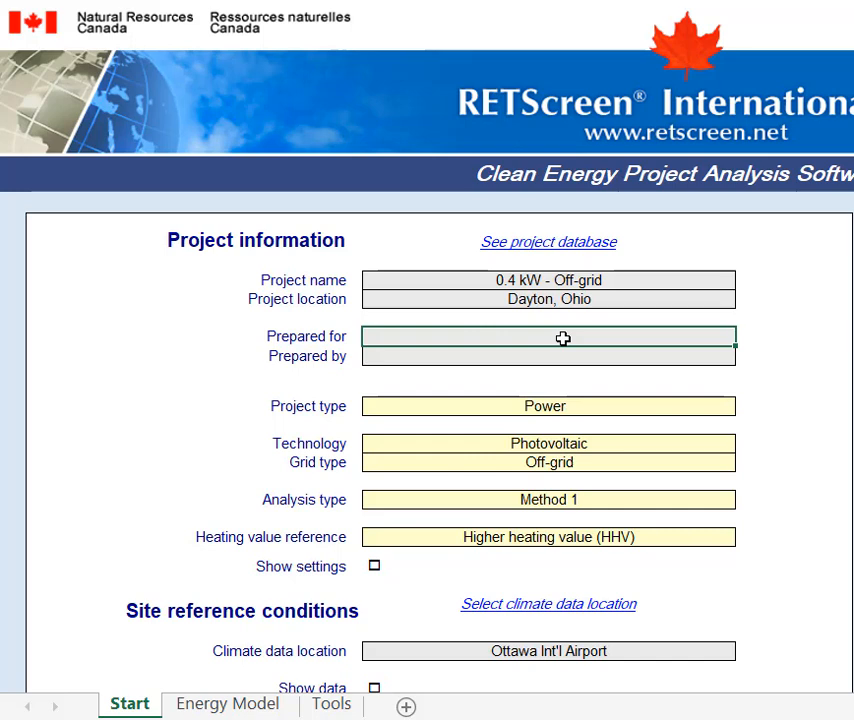
pyautogui.write('EG')
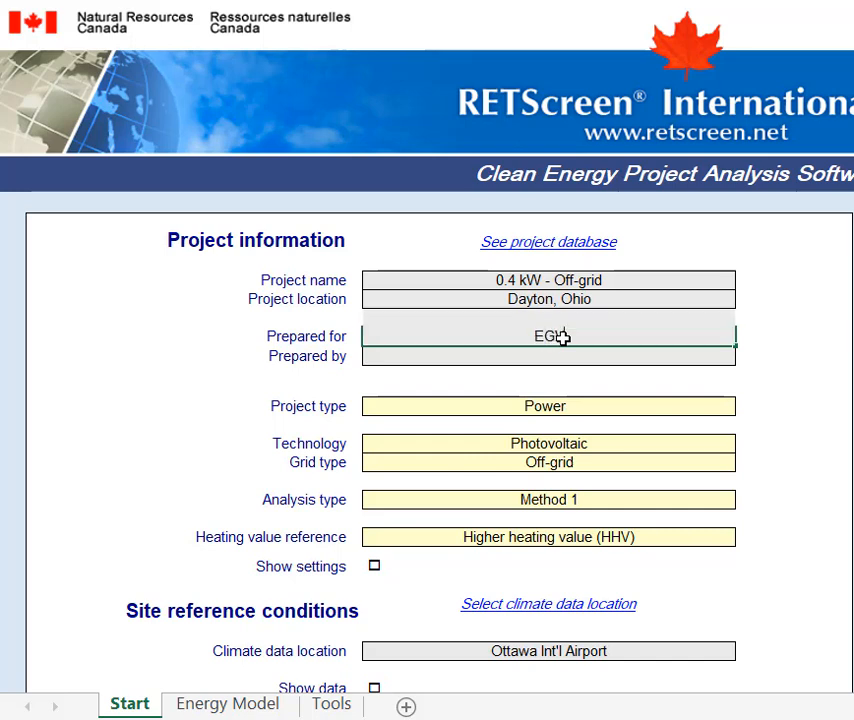
pyautogui.write('V')
pyautogui.press('Left')
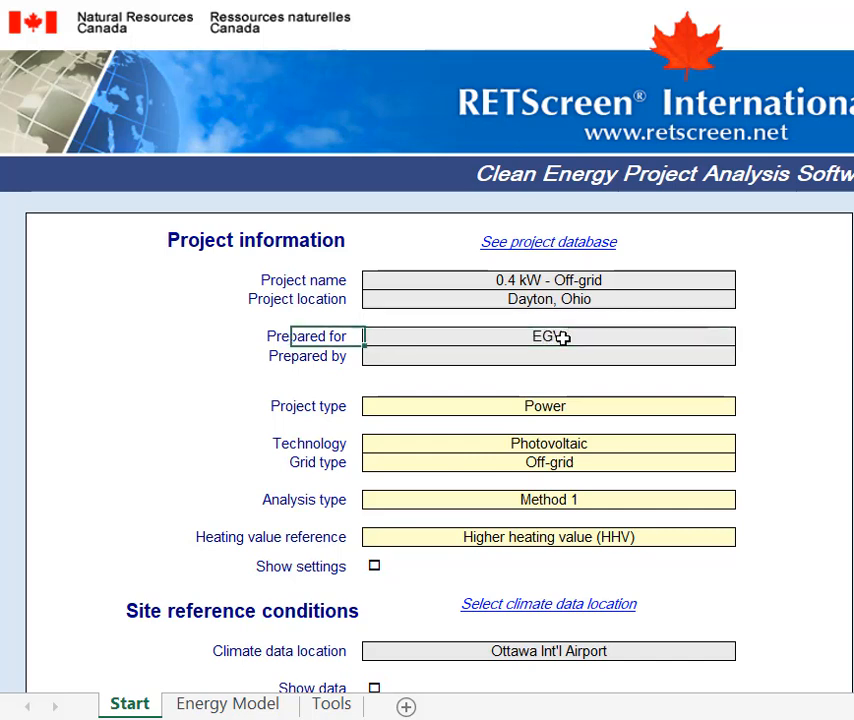
pyautogui.click(626, 340)
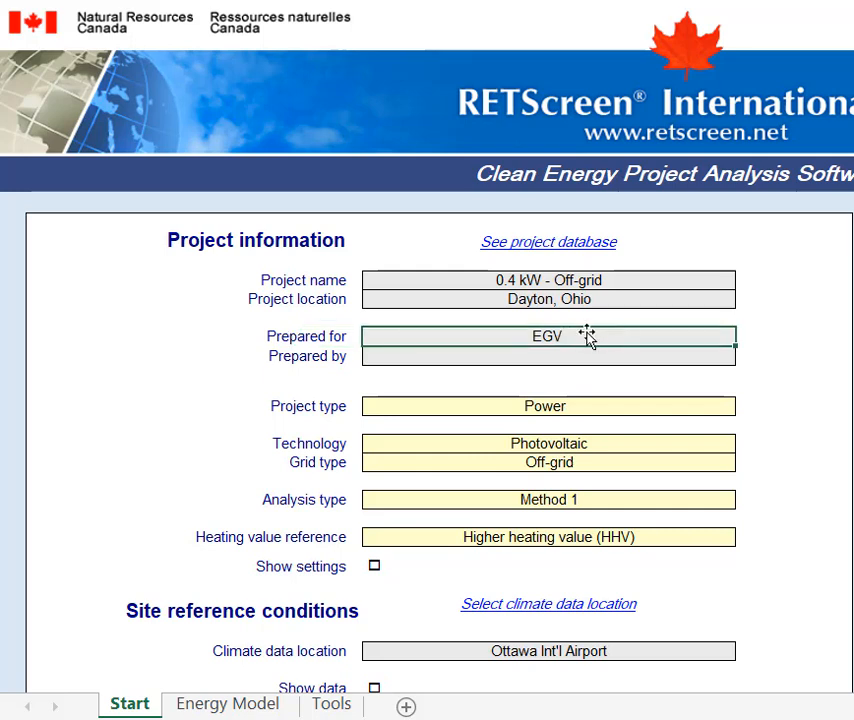
pyautogui.click(561, 360)
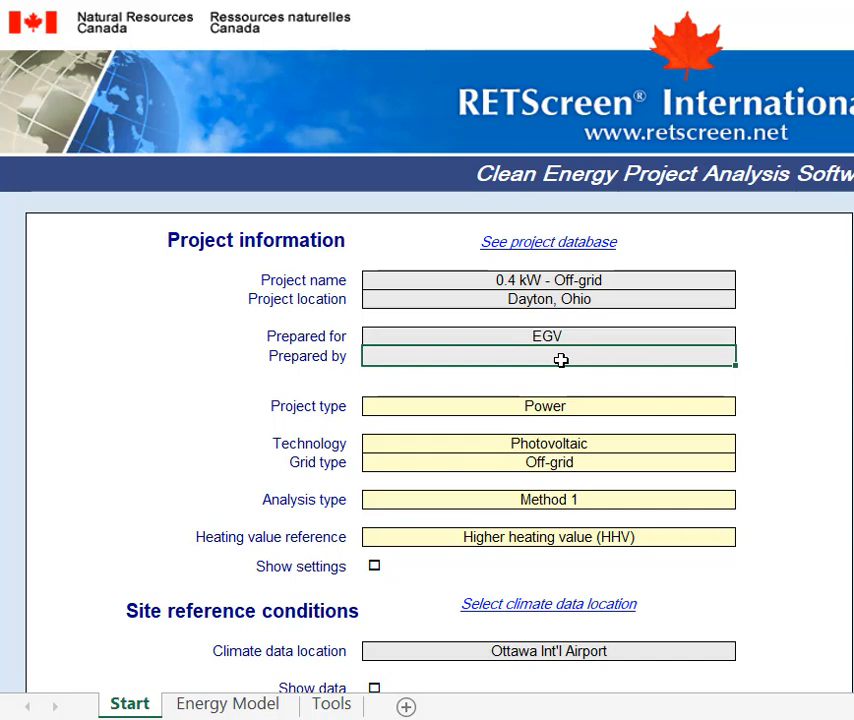
pyautogui.write('Rober')
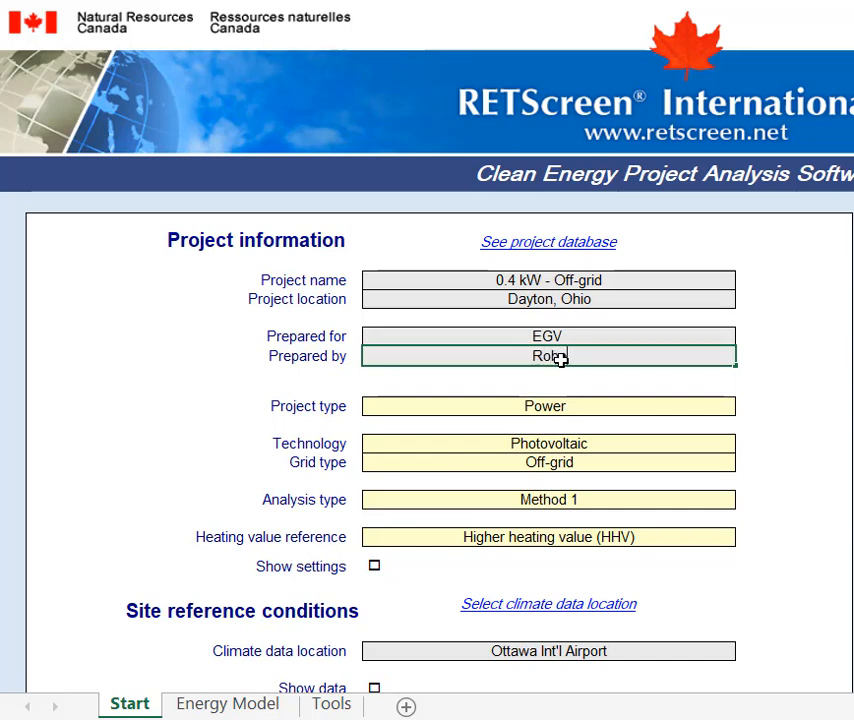
pyautogui.write('t Gilbert')
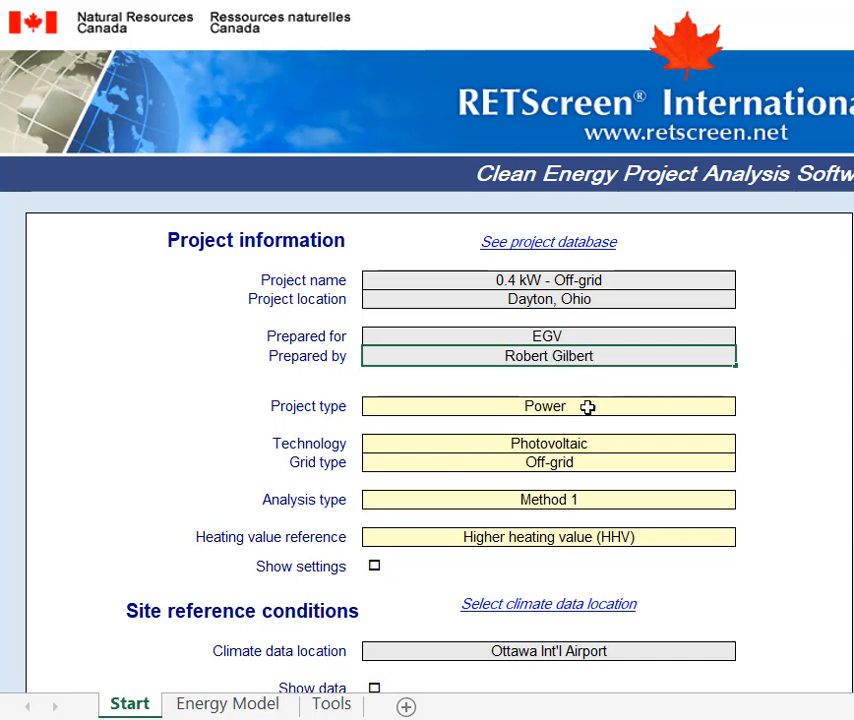
# Step: Review the available options for the project type and the technology
pyautogui.click(729, 408)
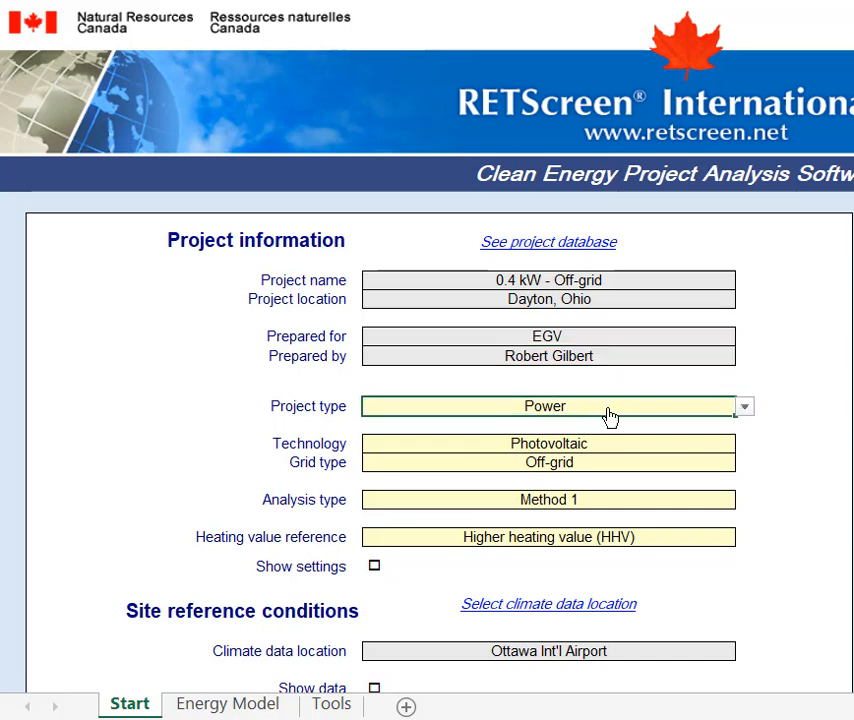
pyautogui.click(745, 407)
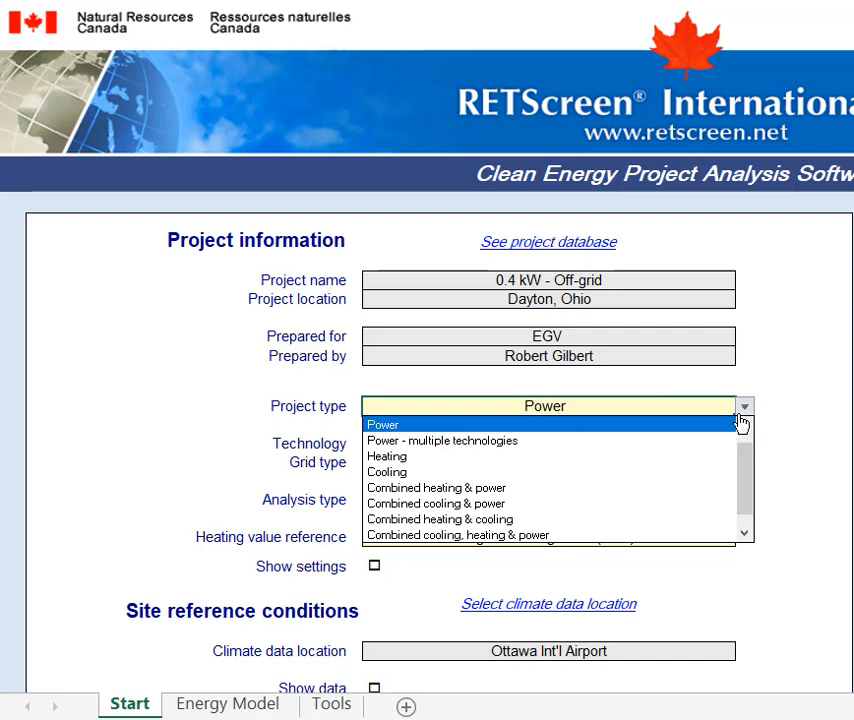
pyautogui.click(726, 407)
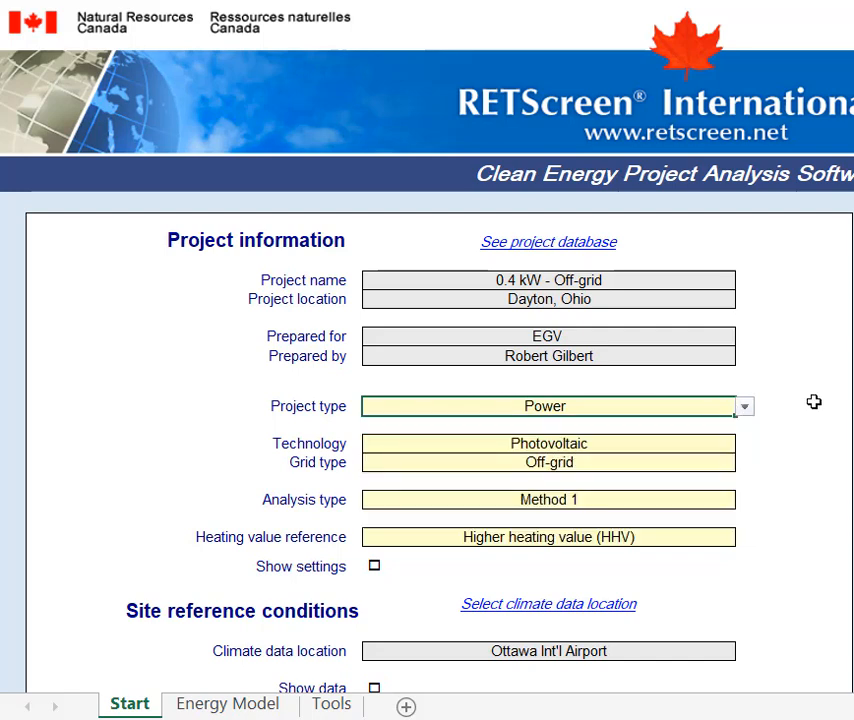
pyautogui.click(731, 446)
pyautogui.click(743, 446)
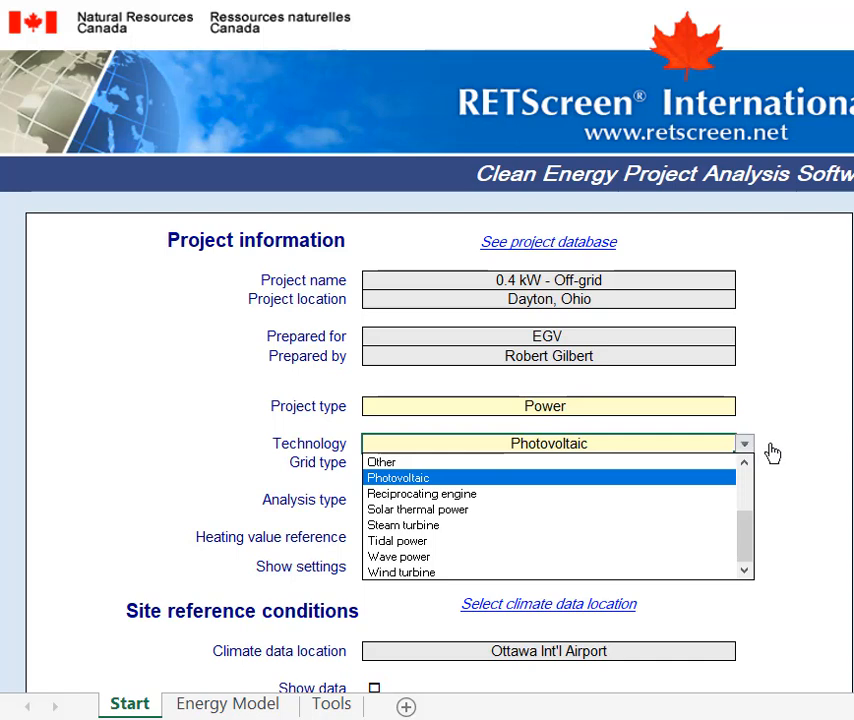
pyautogui.click(773, 445)
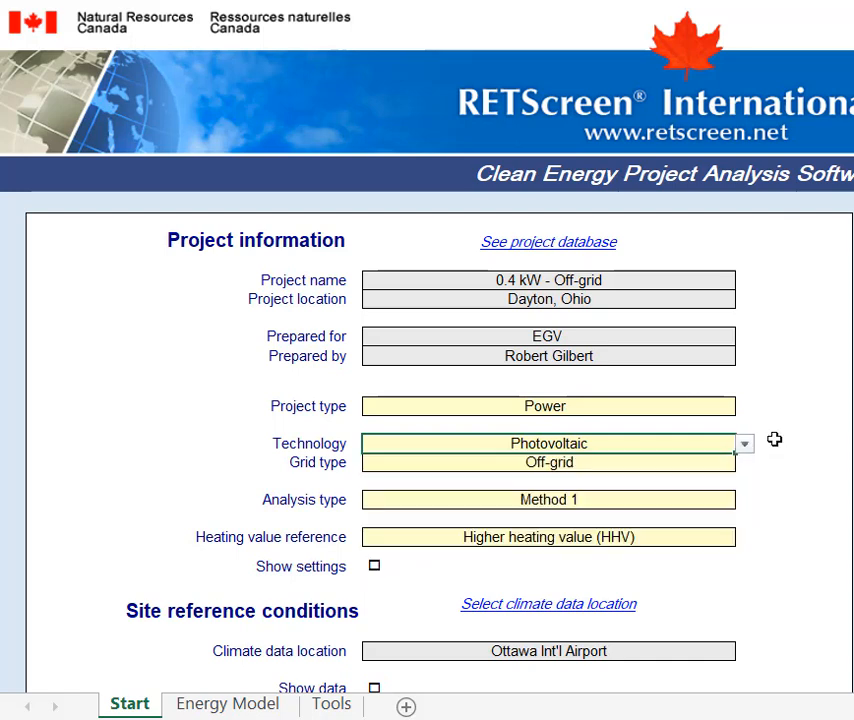
# Step: Set the project technology back to Photovoltaic
pyautogui.click(711, 463)
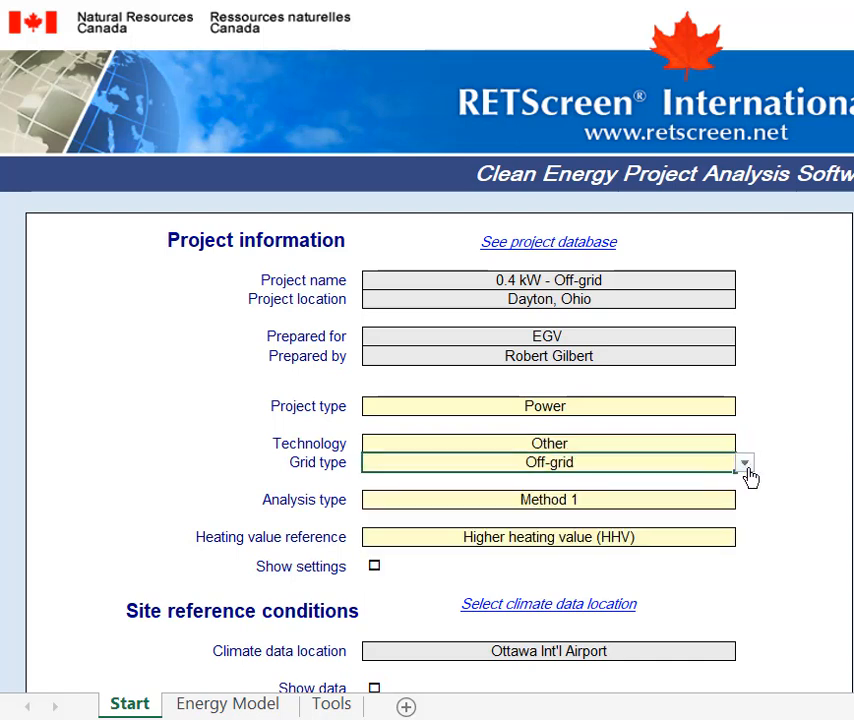
pyautogui.click(705, 446)
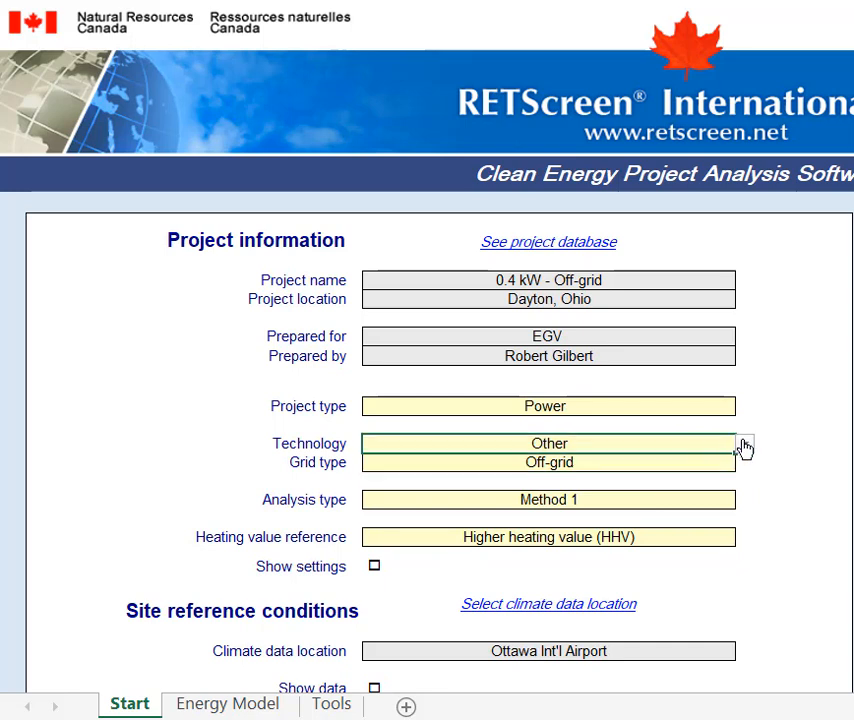
pyautogui.click(744, 446)
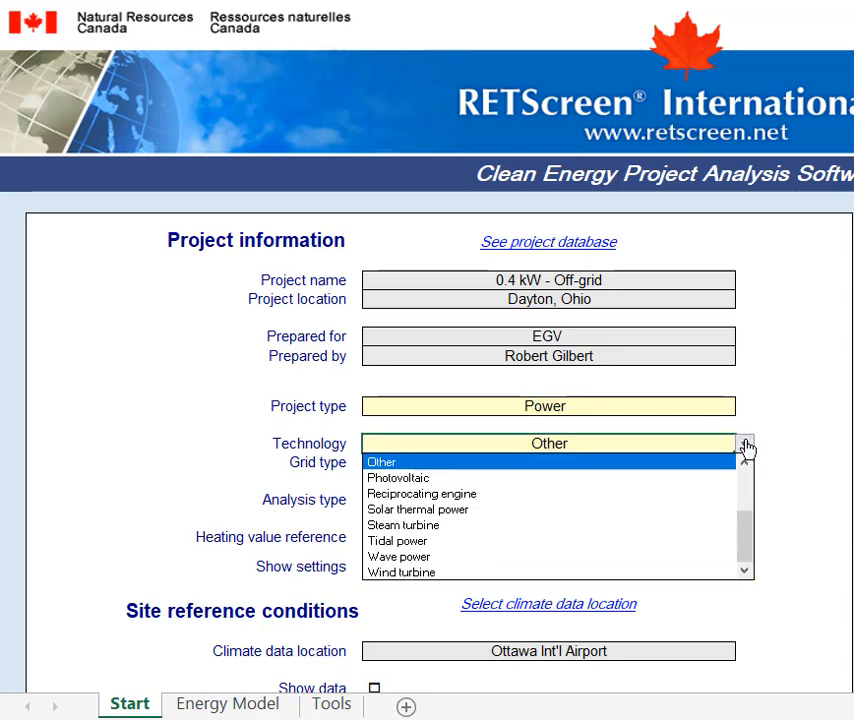
pyautogui.click(416, 478)
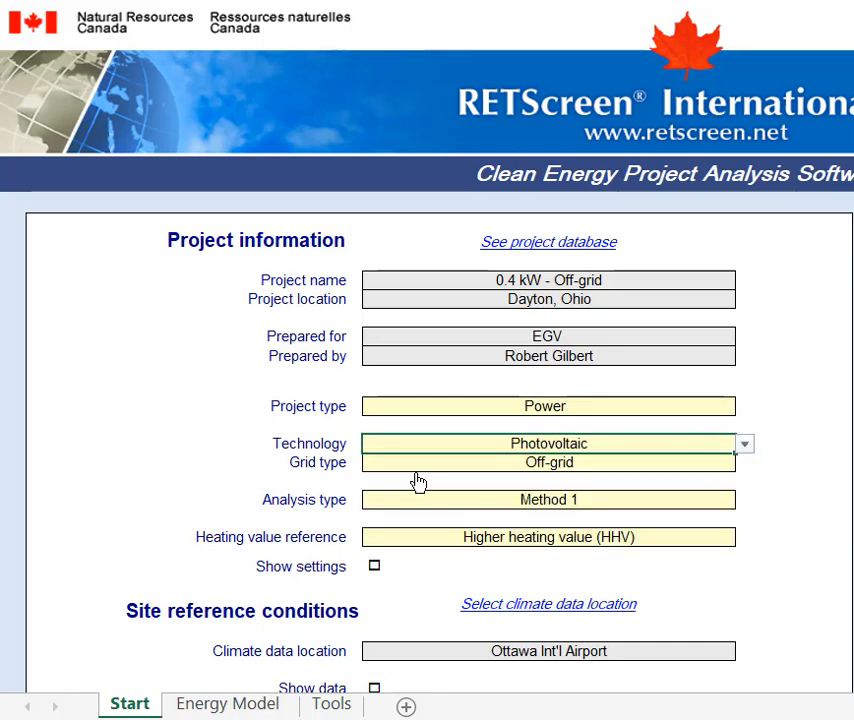
# Step: Review the available grid type options, keeping Off-grid
pyautogui.click(703, 463)
pyautogui.click(745, 466)
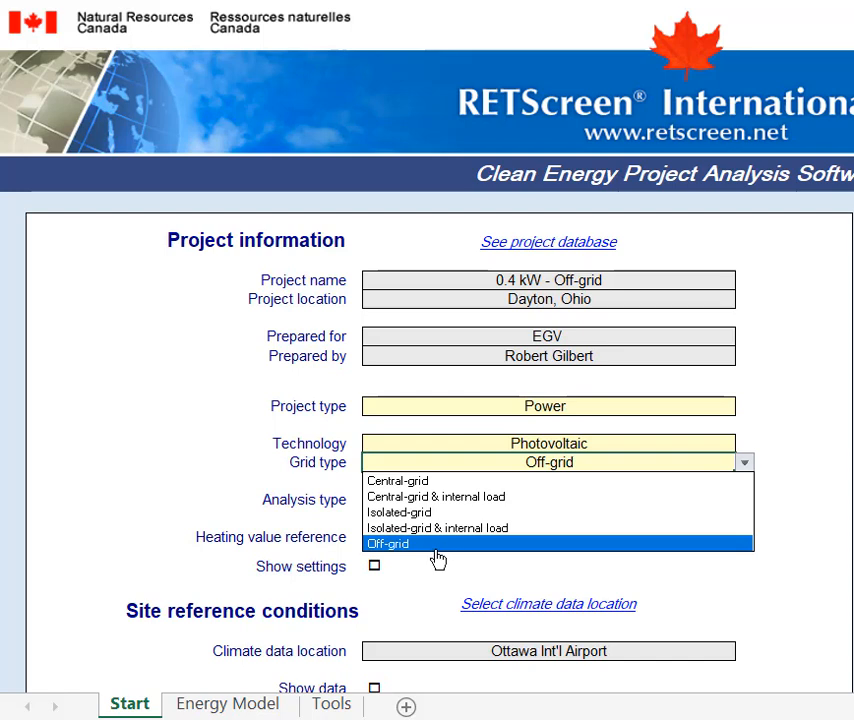
pyautogui.click(813, 479)
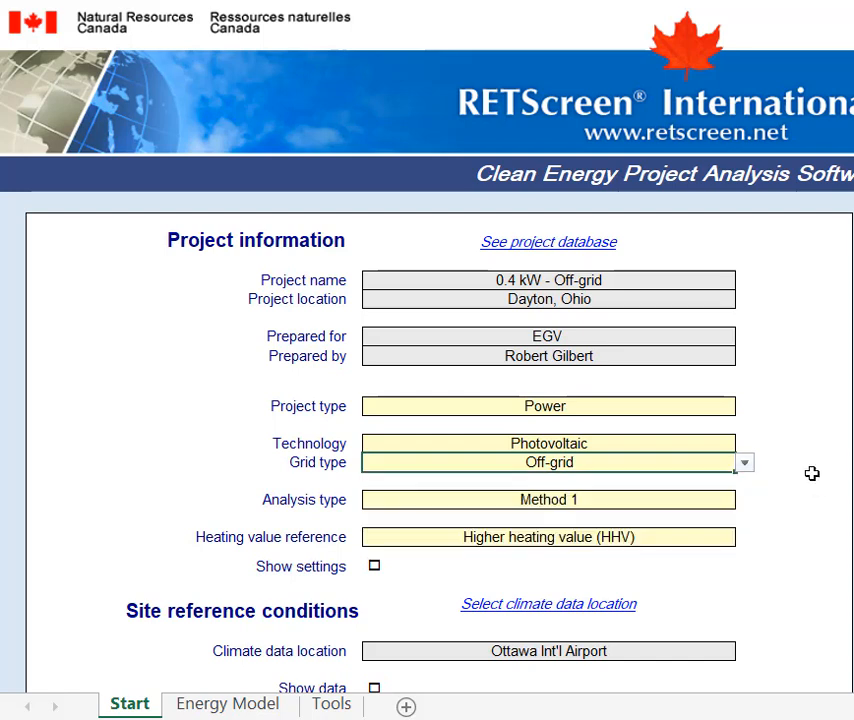
# Step: Try Method 2 as the analysis type and set it back to Method 1
pyautogui.click(732, 505)
pyautogui.click(745, 502)
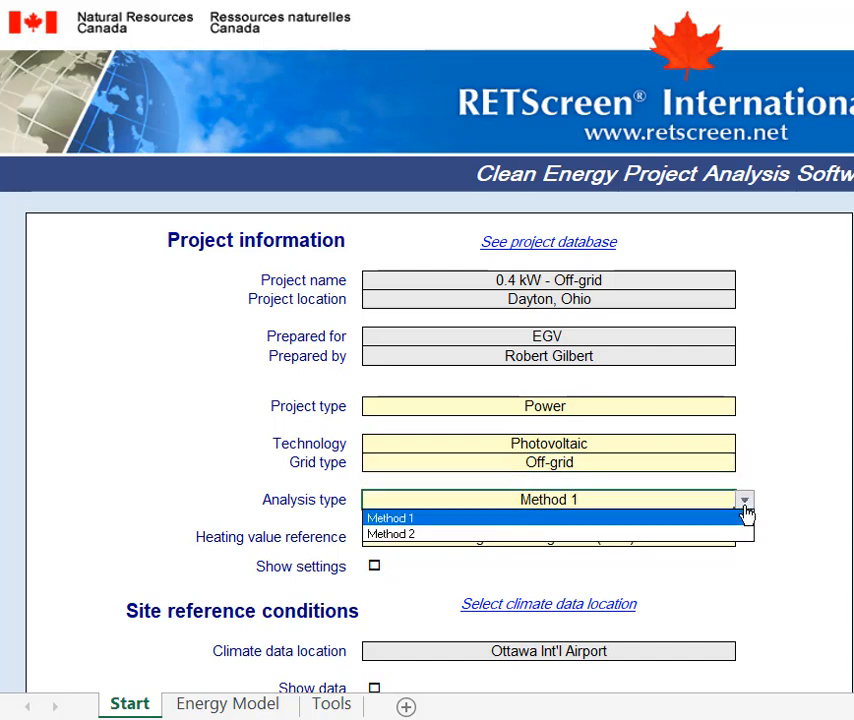
pyautogui.click(659, 541)
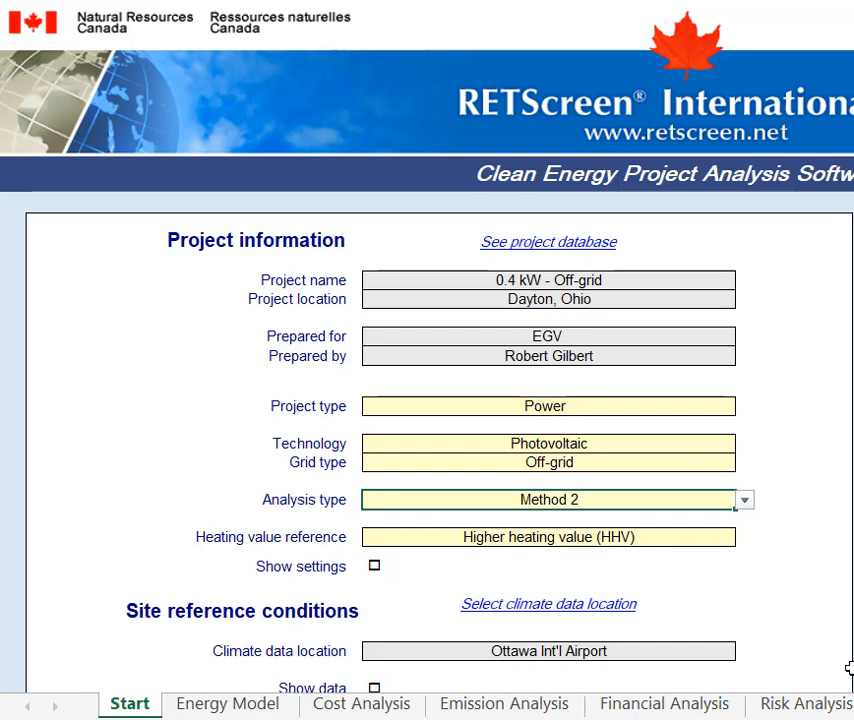
pyautogui.click(741, 502)
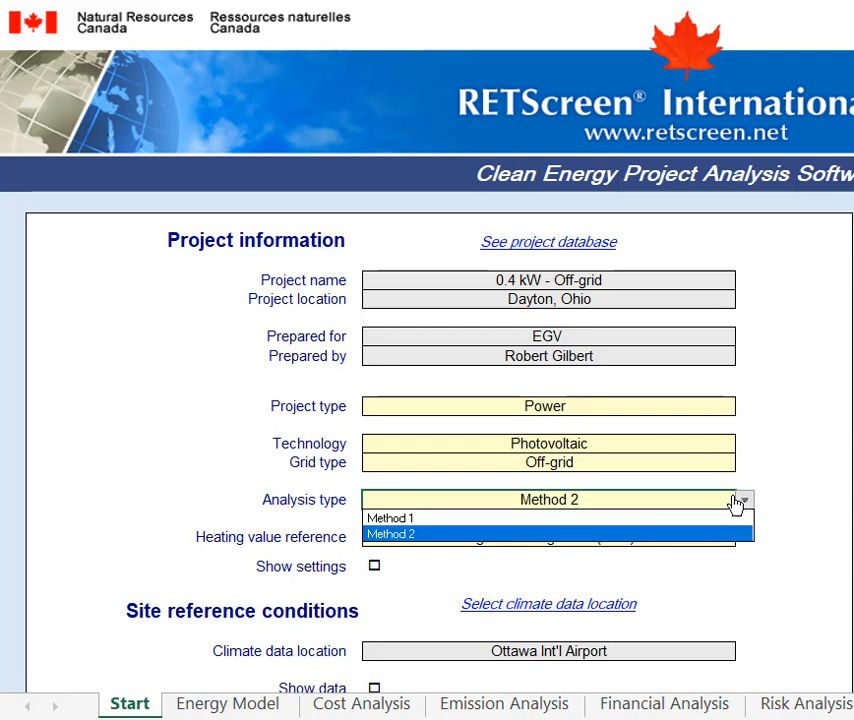
pyautogui.click(438, 518)
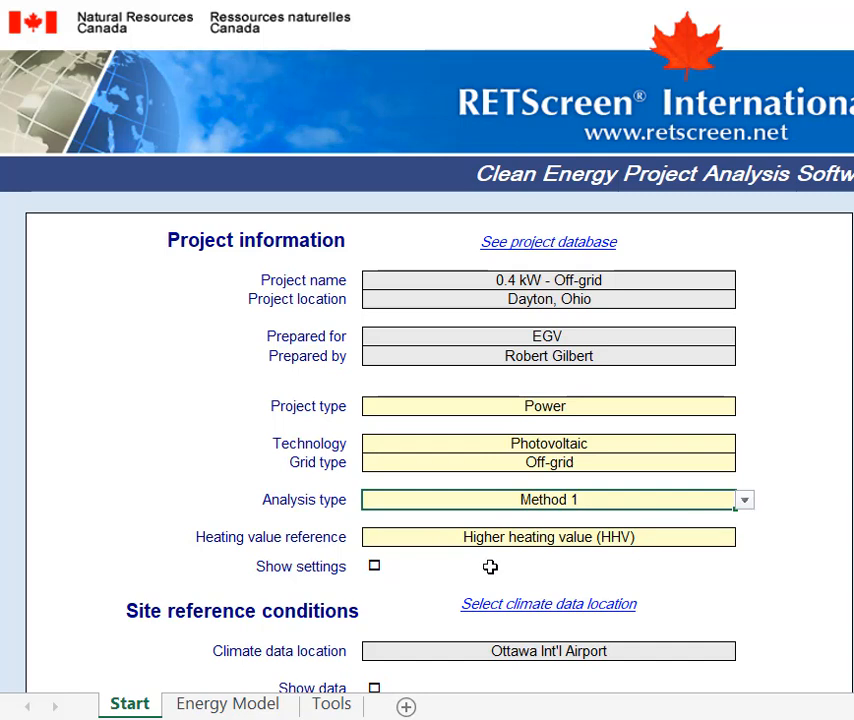
# Step: Check the options for the heating value reference, keeping Higher heating value (HHV)
pyautogui.click(731, 542)
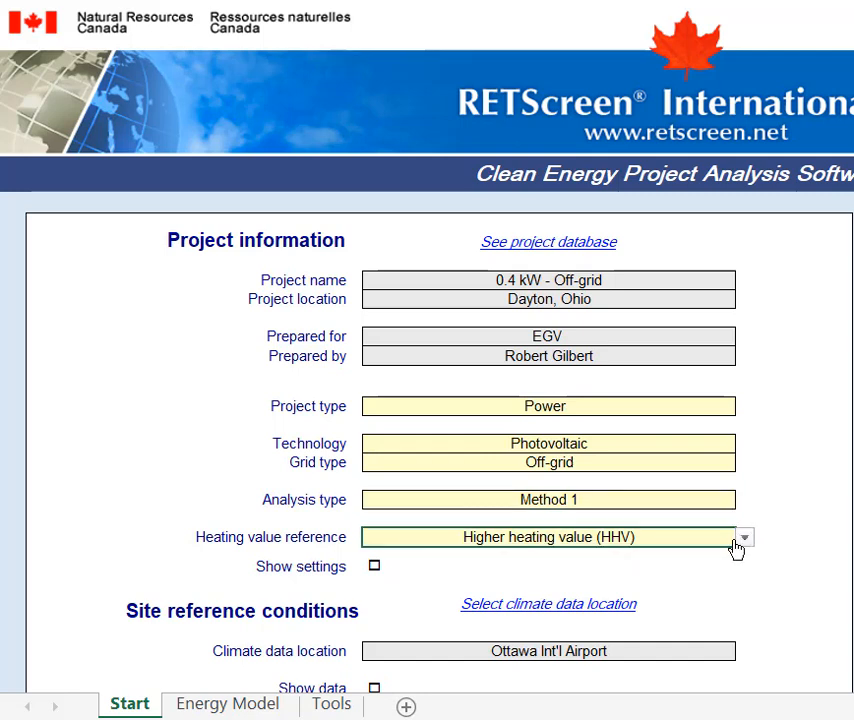
pyautogui.click(744, 539)
pyautogui.click(744, 541)
# Step: Open the climate data location selection and set the country to United States of America
pyautogui.scroll(-5, 764, 554)
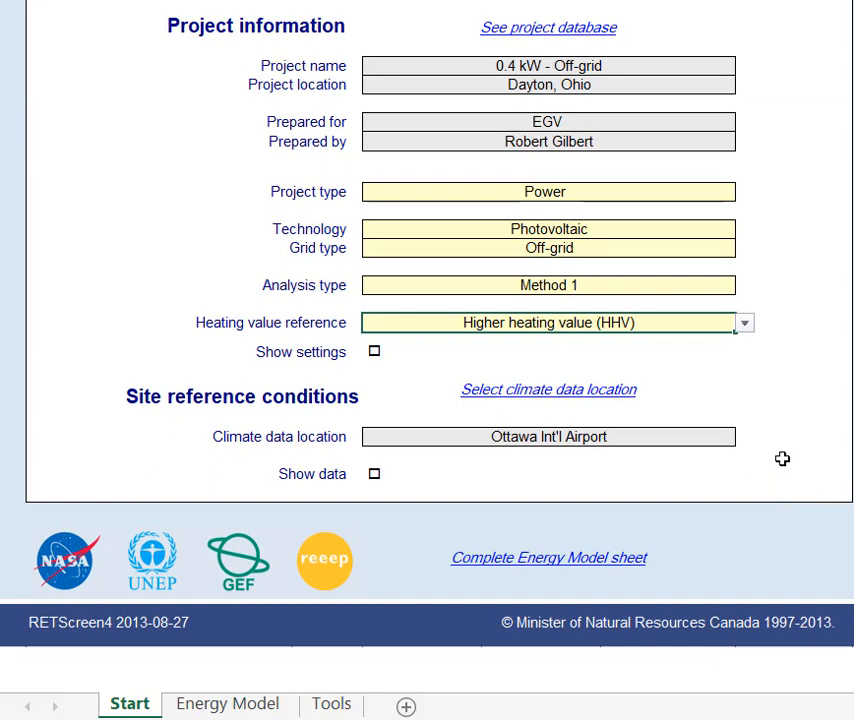
pyautogui.click(551, 395)
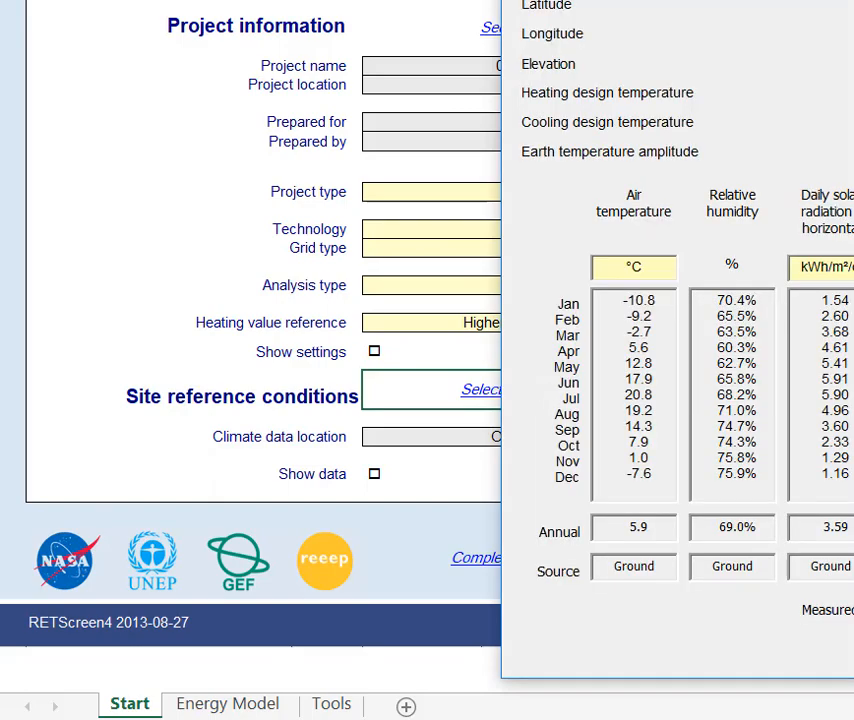
pyautogui.moveTo(700, 0); pyautogui.dragTo(701, 31)
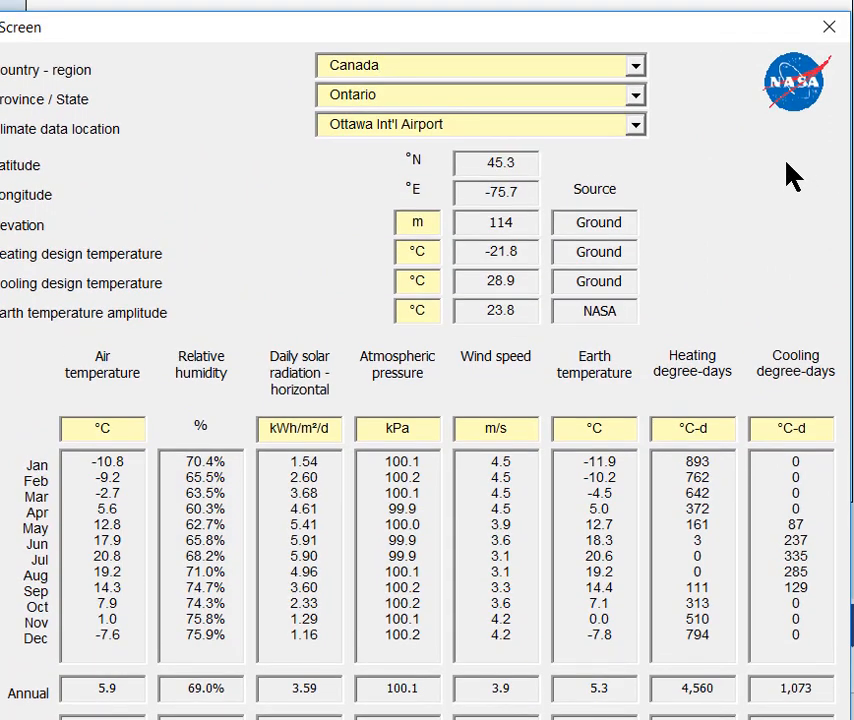
pyautogui.click(638, 70)
pyautogui.moveTo(642, 110); pyautogui.dragTo(638, 185)
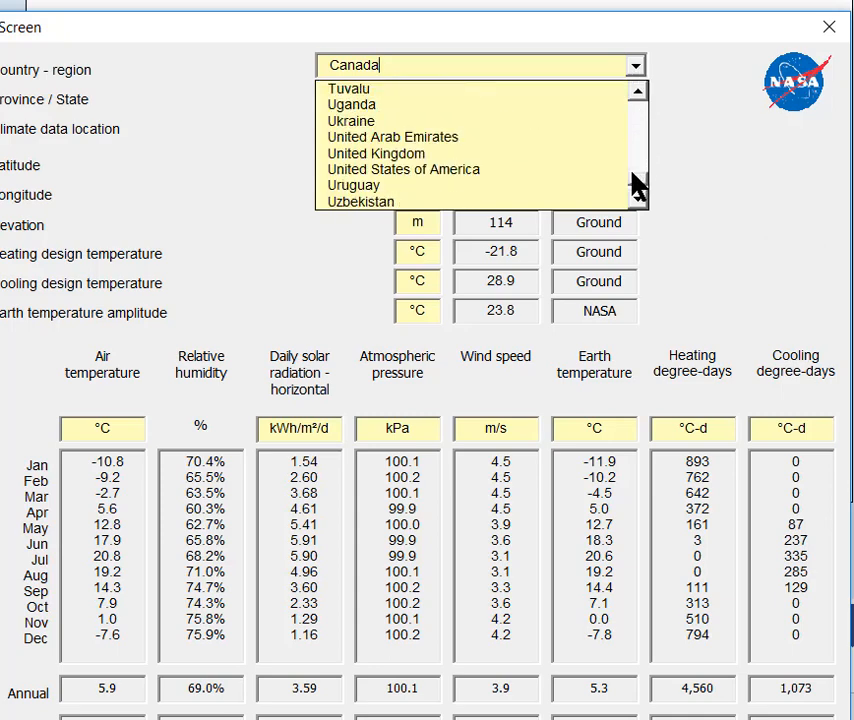
pyautogui.click(460, 170)
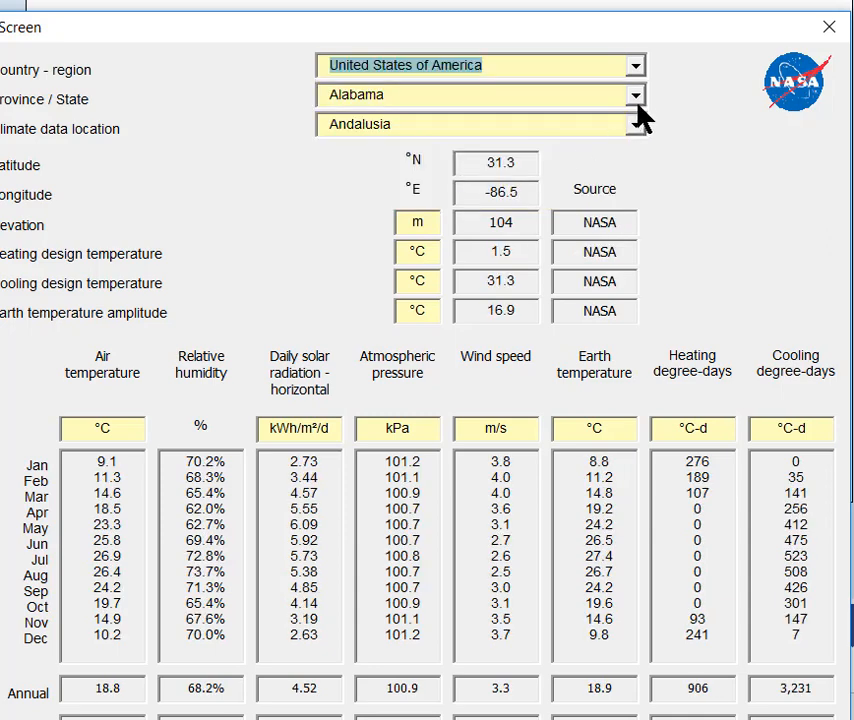
# Step: Choose Ohio as the state and Dayton as the climate data location, and apply the data to the project
pyautogui.click(636, 96)
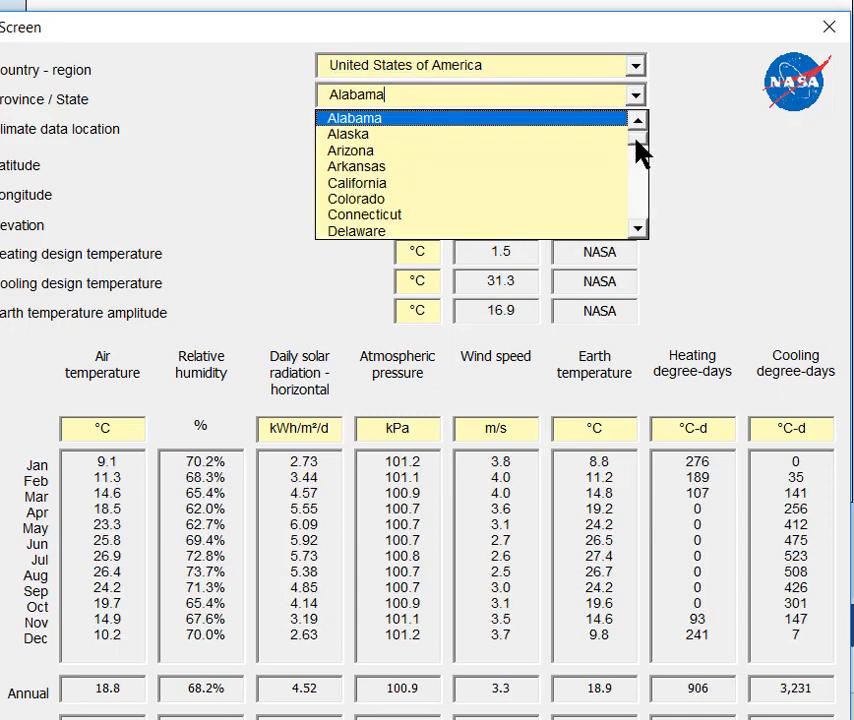
pyautogui.moveTo(640, 149); pyautogui.dragTo(641, 169)
pyautogui.moveTo(641, 175); pyautogui.dragTo(638, 201)
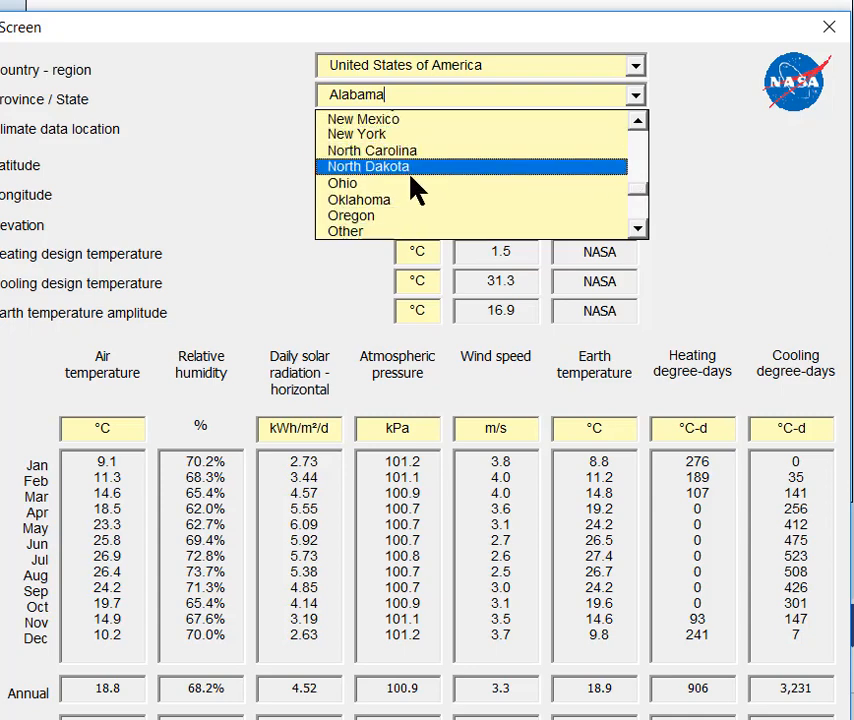
pyautogui.click(377, 185)
pyautogui.click(636, 126)
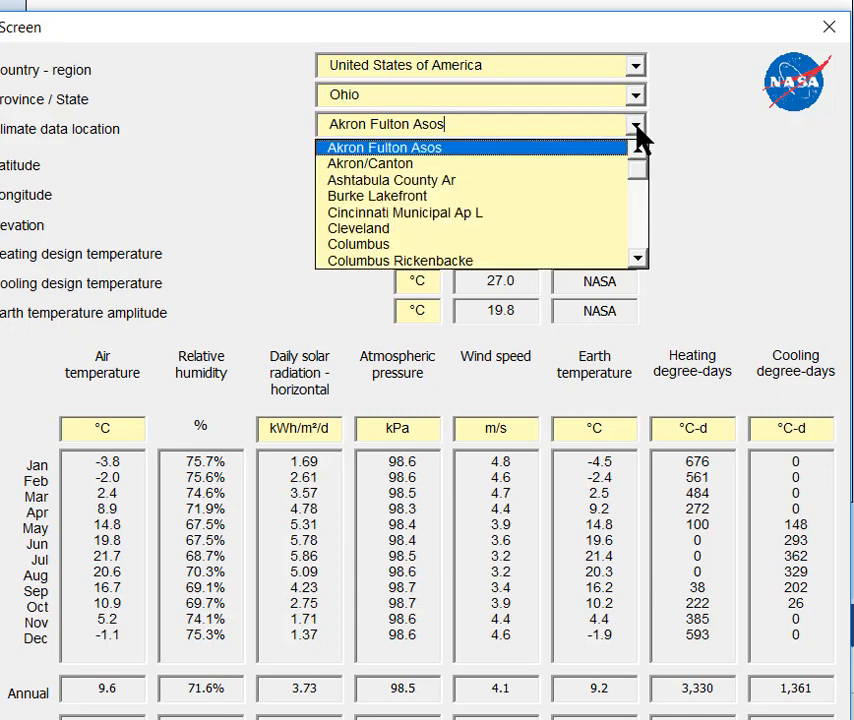
pyautogui.moveTo(640, 175); pyautogui.dragTo(644, 191)
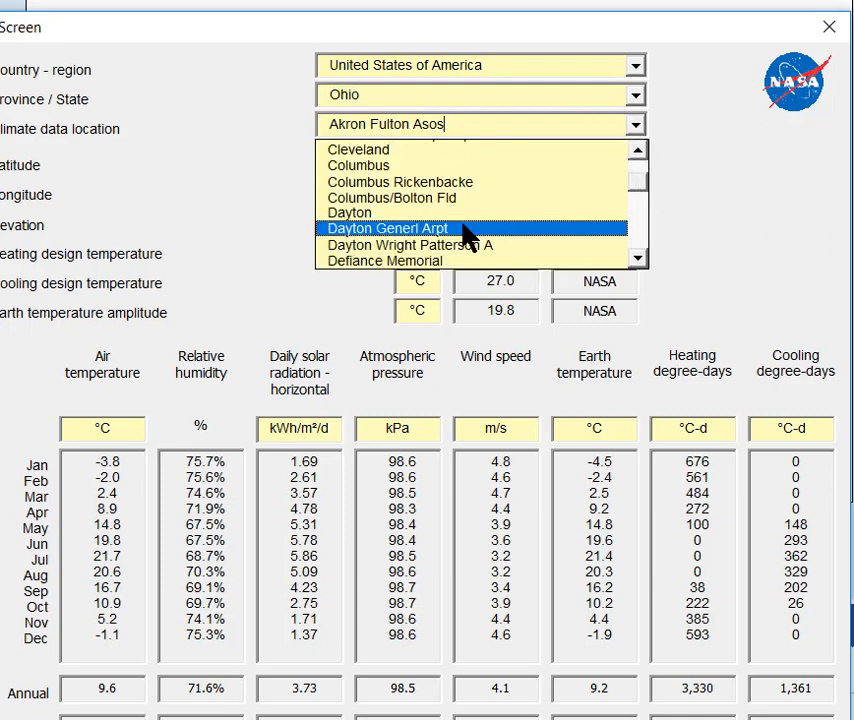
pyautogui.click(361, 214)
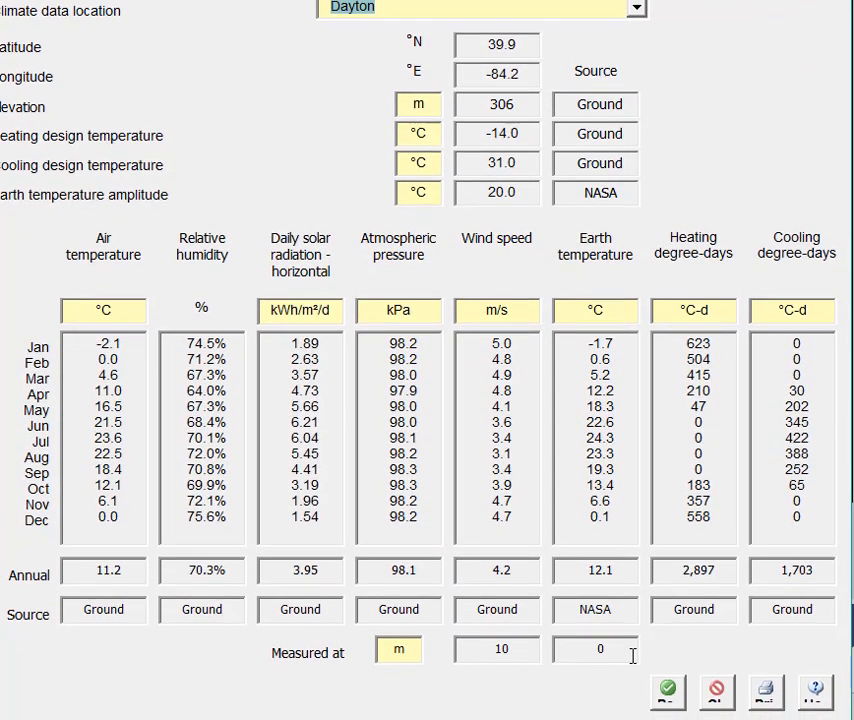
pyautogui.click(668, 690)
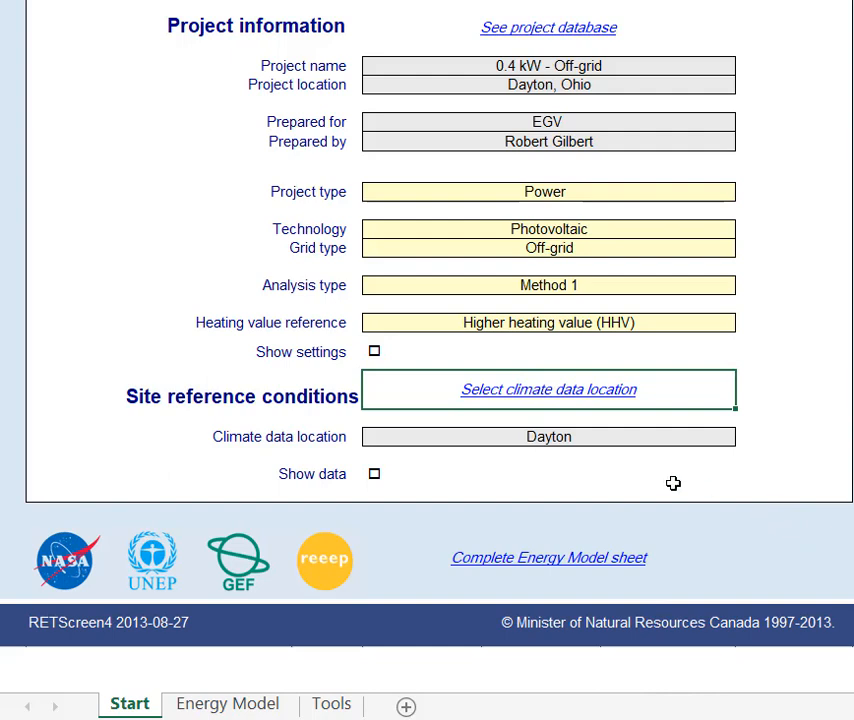
# Step: Show the site's climate data on the Start sheet and review the monthly table
pyautogui.click(374, 474)
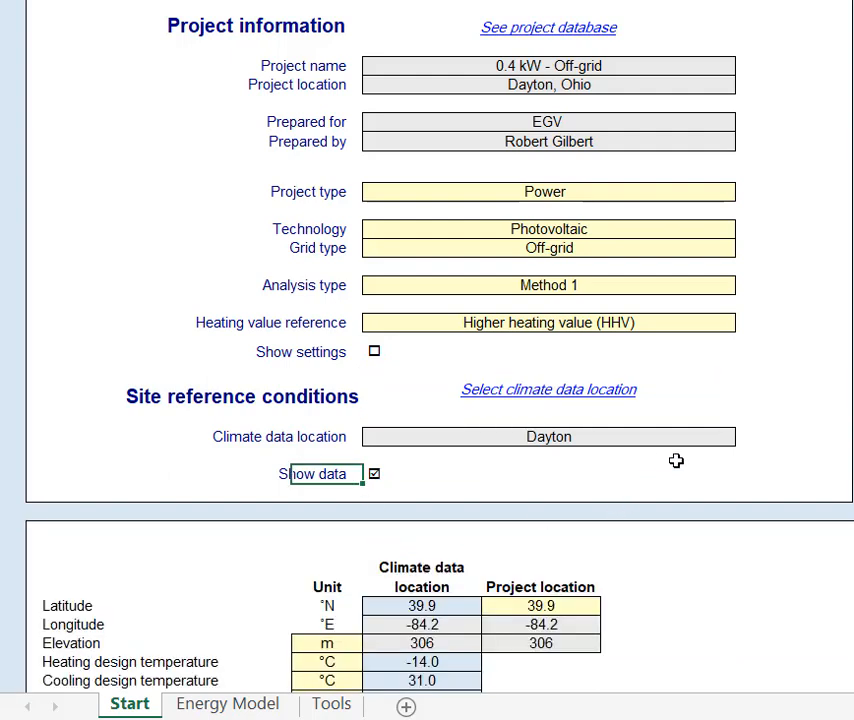
pyautogui.click(716, 529)
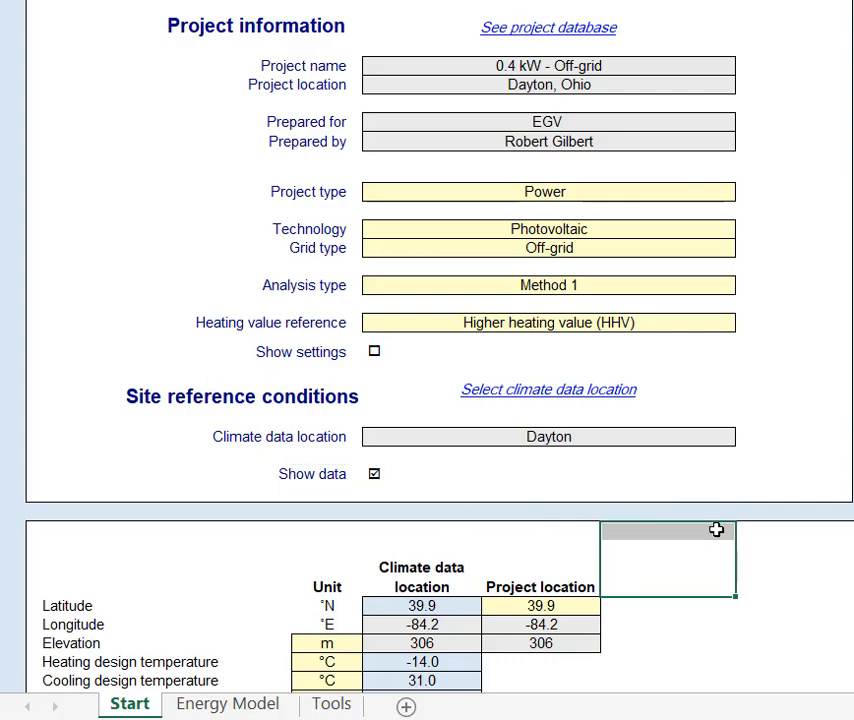
pyautogui.click(543, 529)
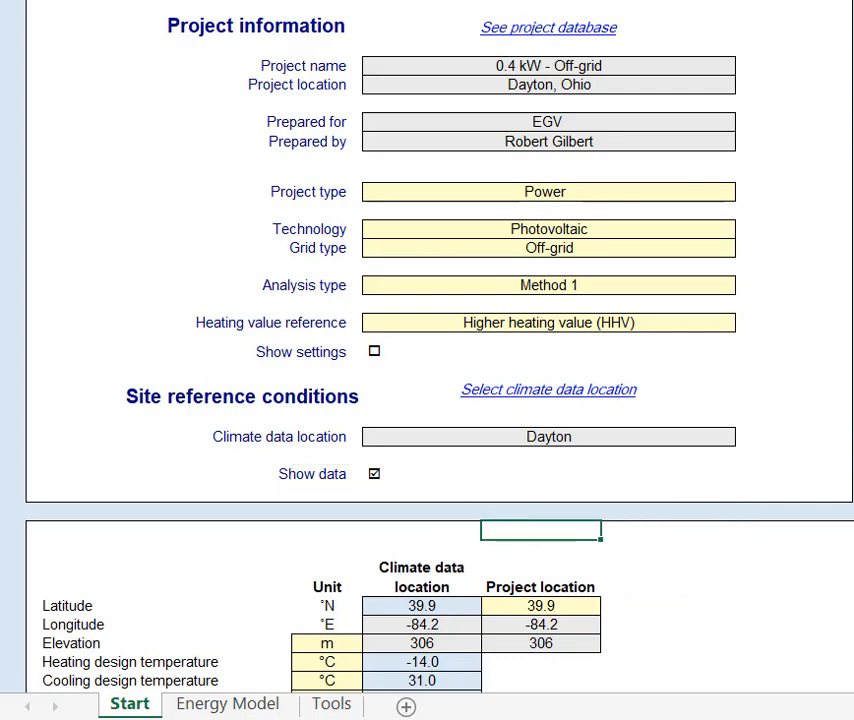
pyautogui.scroll(-9, 427, 350)
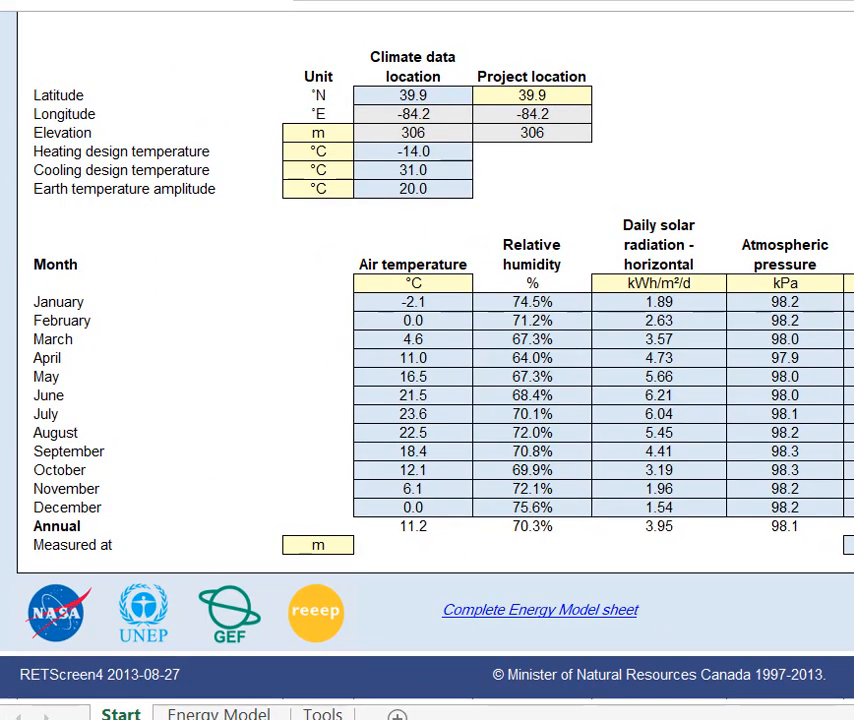
pyautogui.scroll(9, 427, 350)
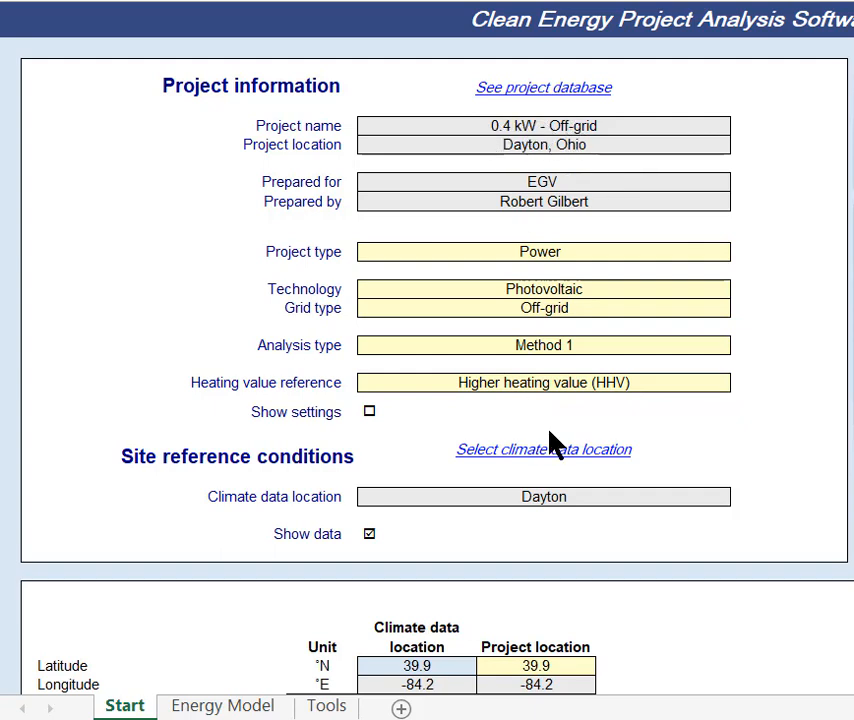
# Step: On the Energy Model sheet, set the base case fuel rate to 0.140 $/kWh and the capacity to 10 kW
pyautogui.click(236, 706)
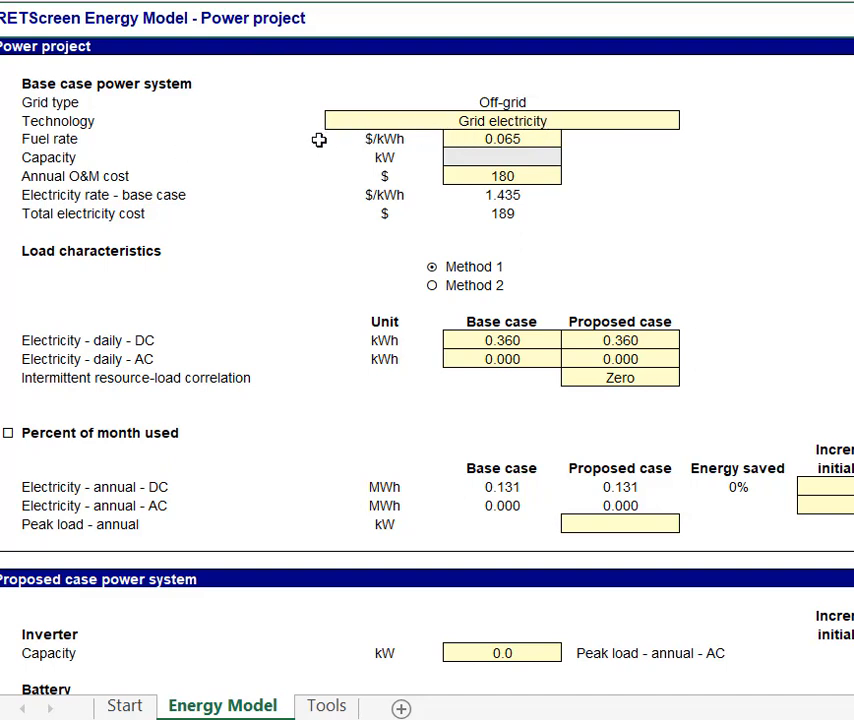
pyautogui.click(533, 139)
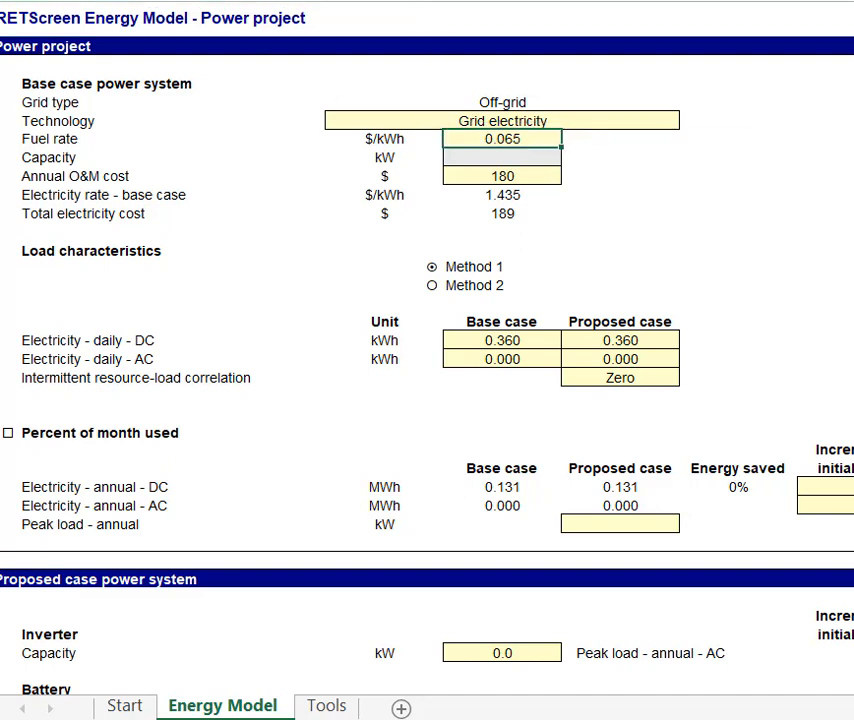
pyautogui.press('F2')
pyautogui.press('BackSpace')
pyautogui.press('BackSpace')
pyautogui.press('BackSpace')
pyautogui.press('Return')
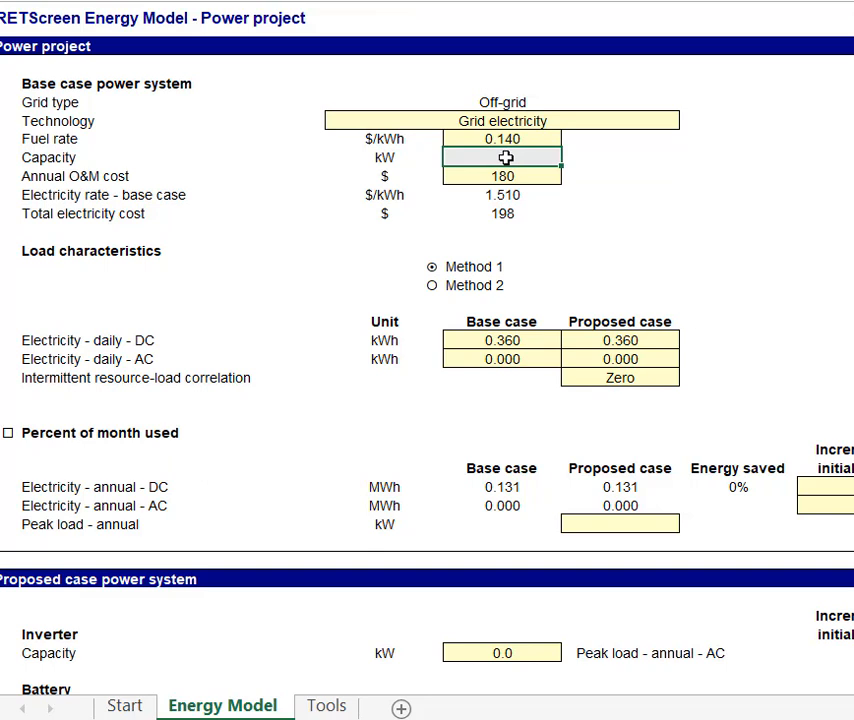
pyautogui.write('10')
pyautogui.click(623, 212)
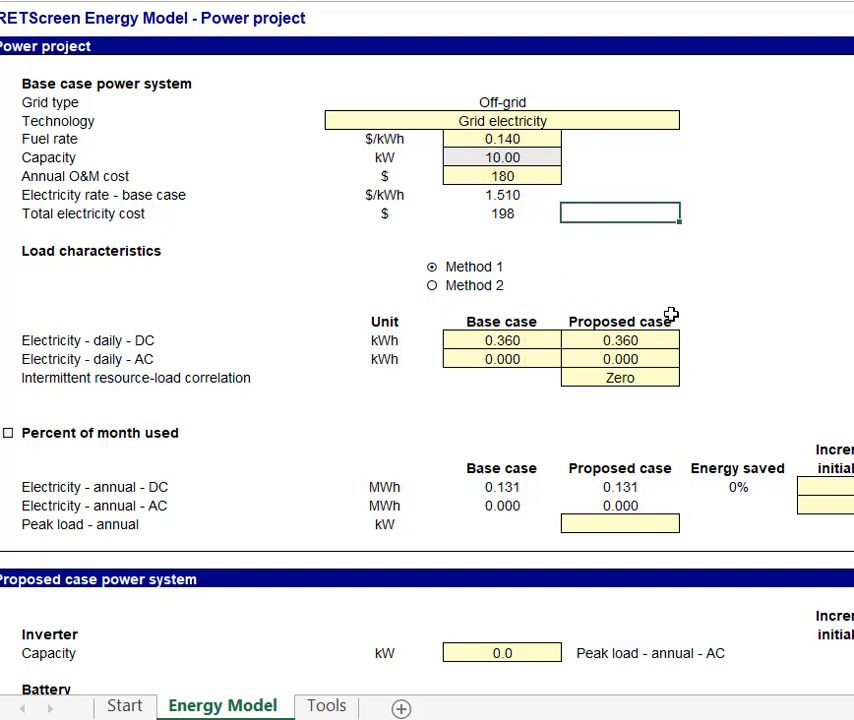
# Step: Look at the Method 2 load table under the load characteristics and return to Method 1
pyautogui.click(431, 287)
pyautogui.click(431, 287)
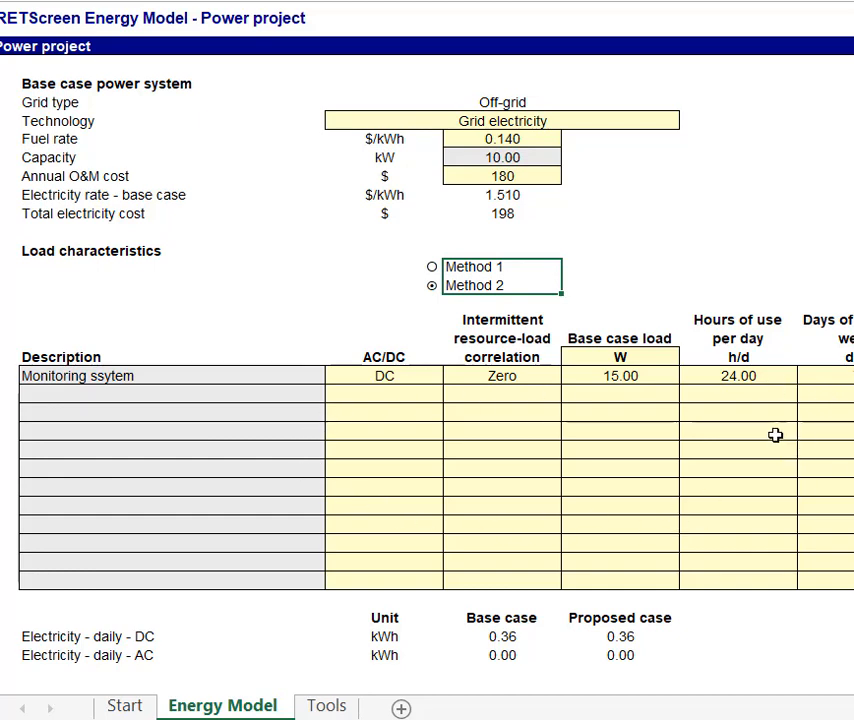
pyautogui.click(433, 266)
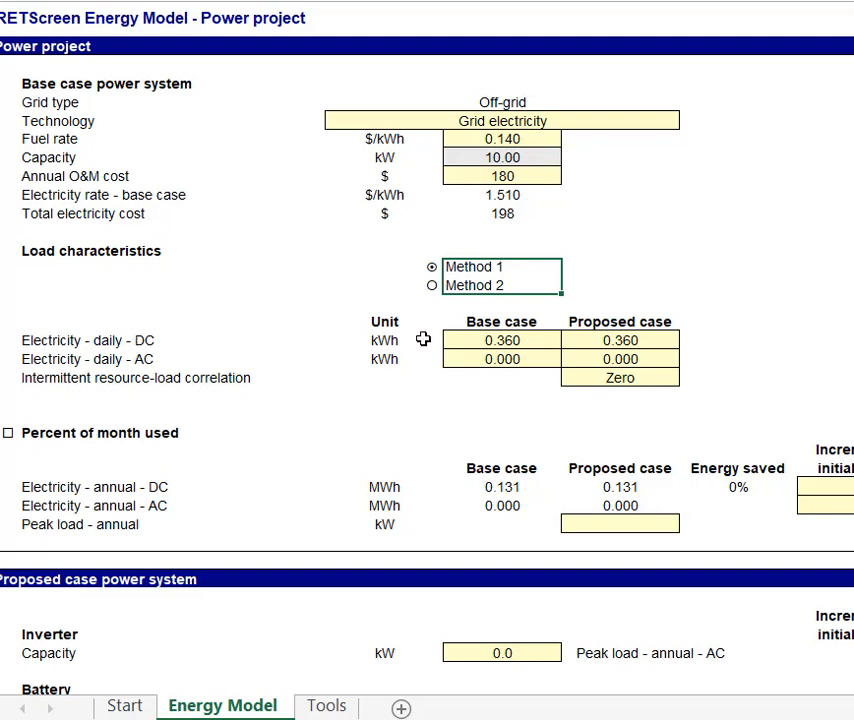
# Step: Set the daily DC electricity to 0 kWh for both the base case and the proposed case
pyautogui.click(497, 341)
pyautogui.write('0')
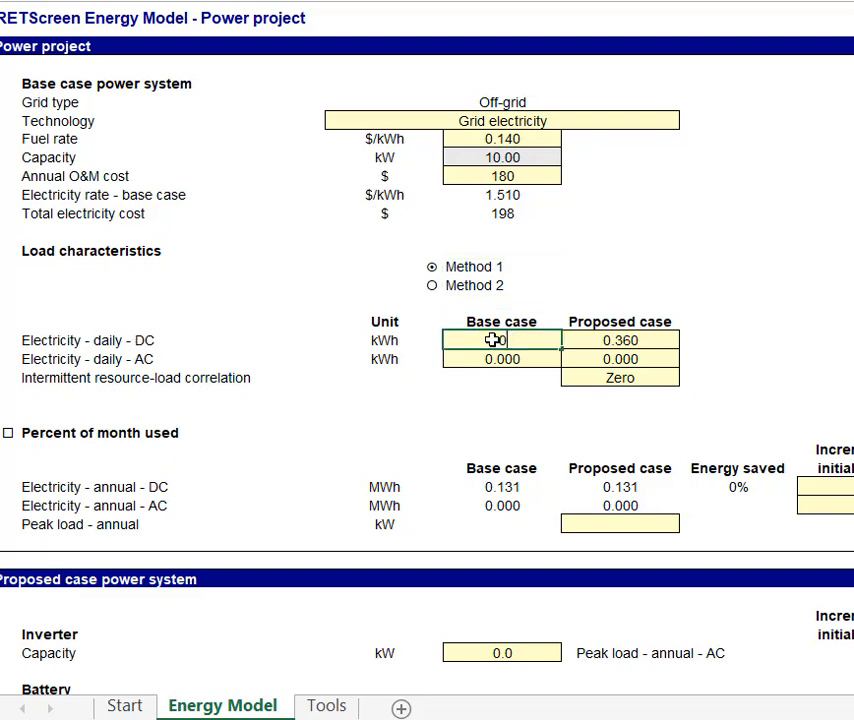
pyautogui.click(628, 341)
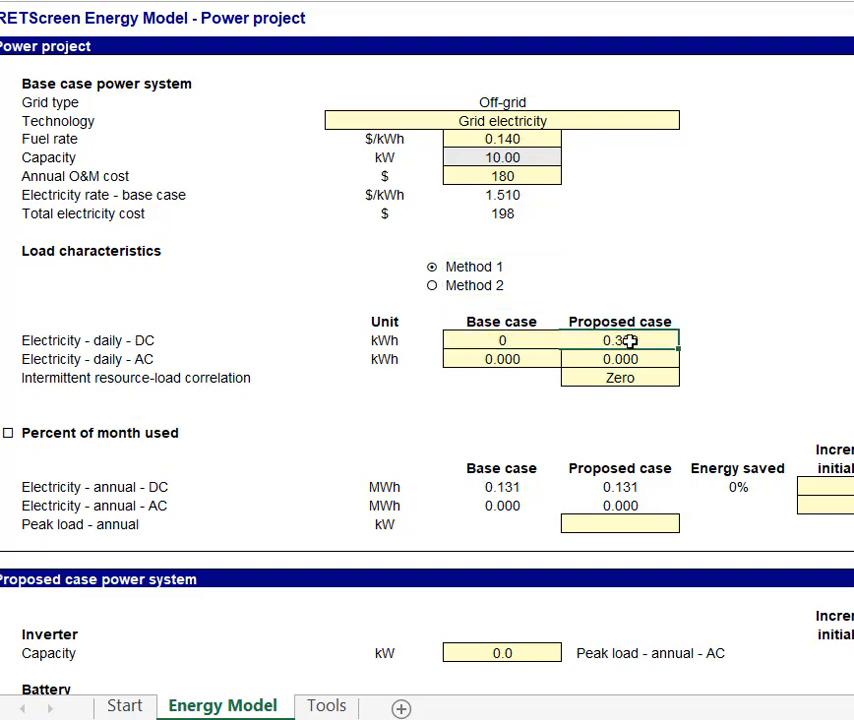
pyautogui.write('0')
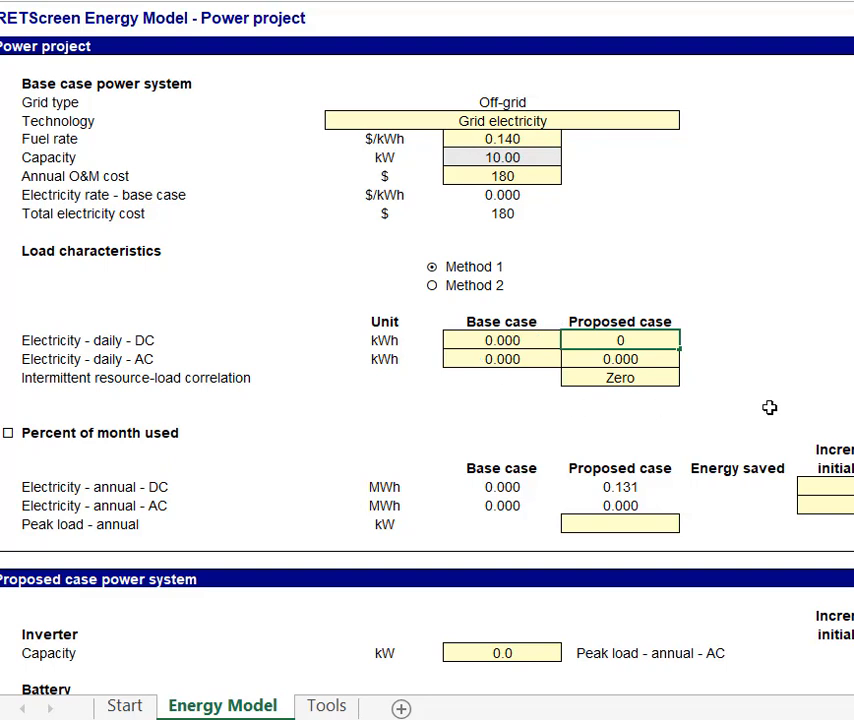
pyautogui.click(740, 367)
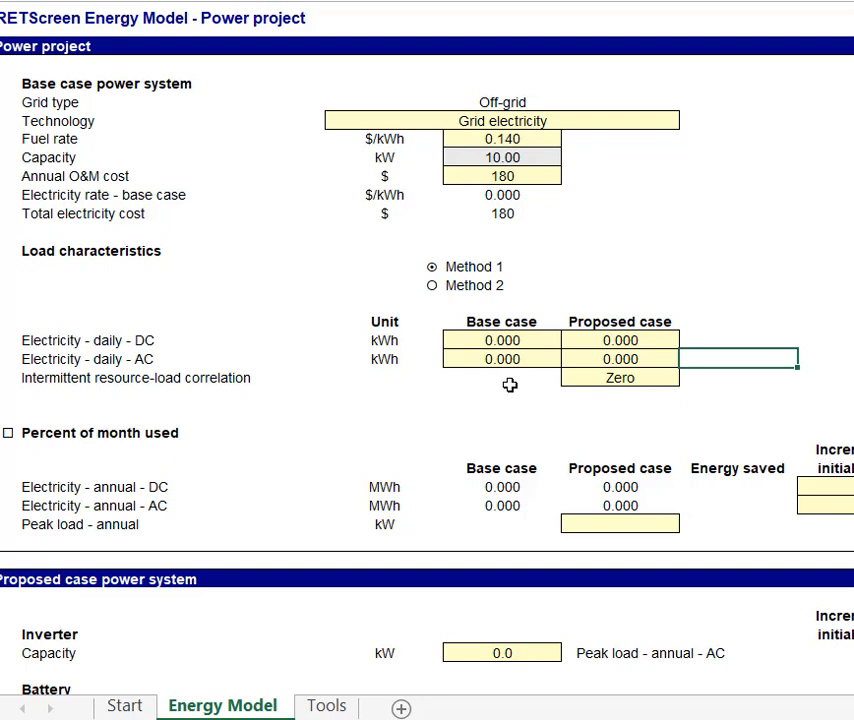
# Step: Enable the percent of month used option and set the daily AC electricity to 60 kWh for both the base and proposed cases
pyautogui.click(7, 433)
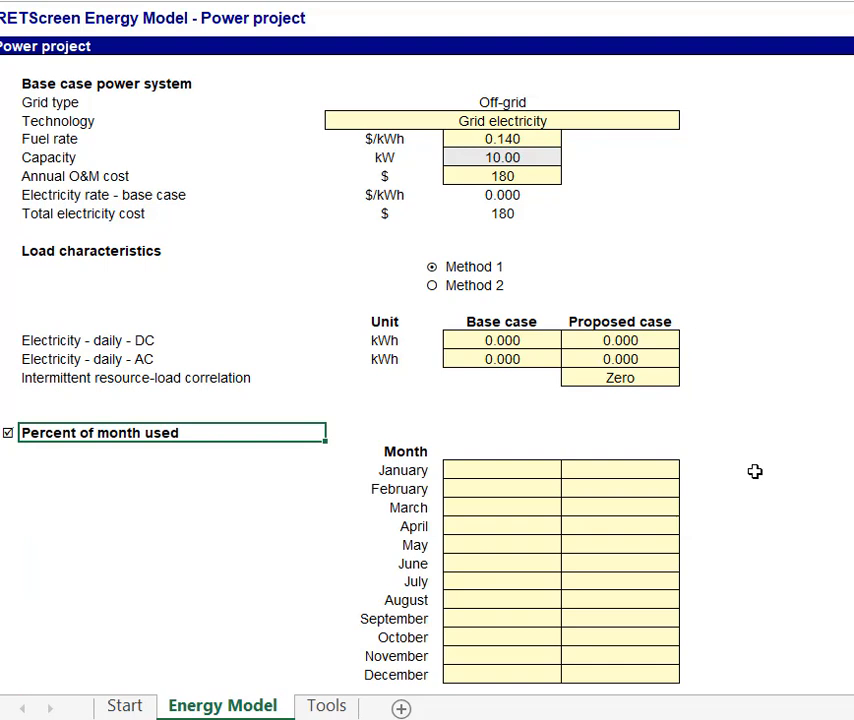
pyautogui.click(511, 359)
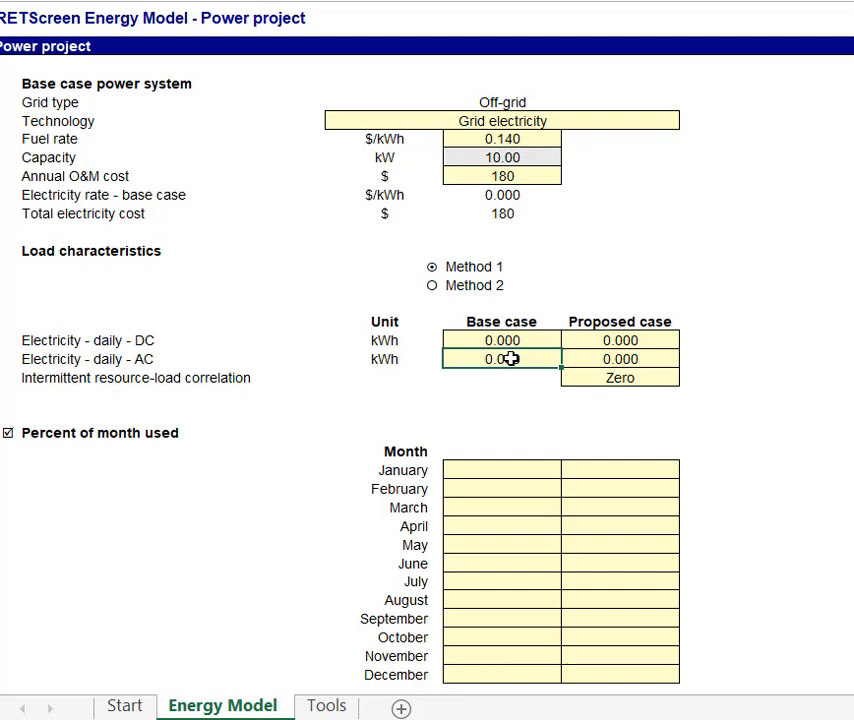
pyautogui.press('BackSpace')
pyautogui.write('60')
pyautogui.click(609, 359)
pyautogui.write('60')
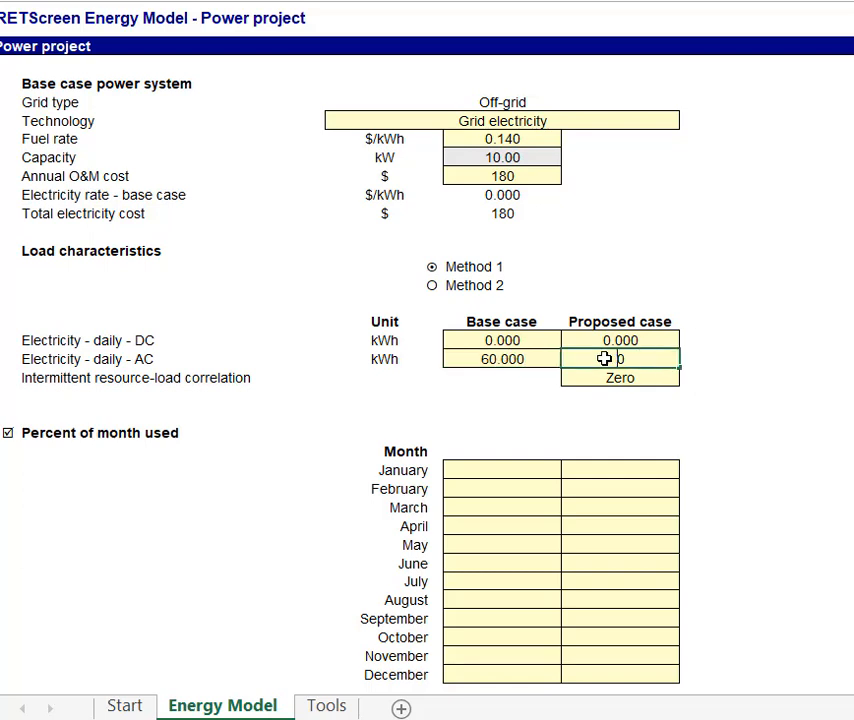
pyautogui.click(709, 417)
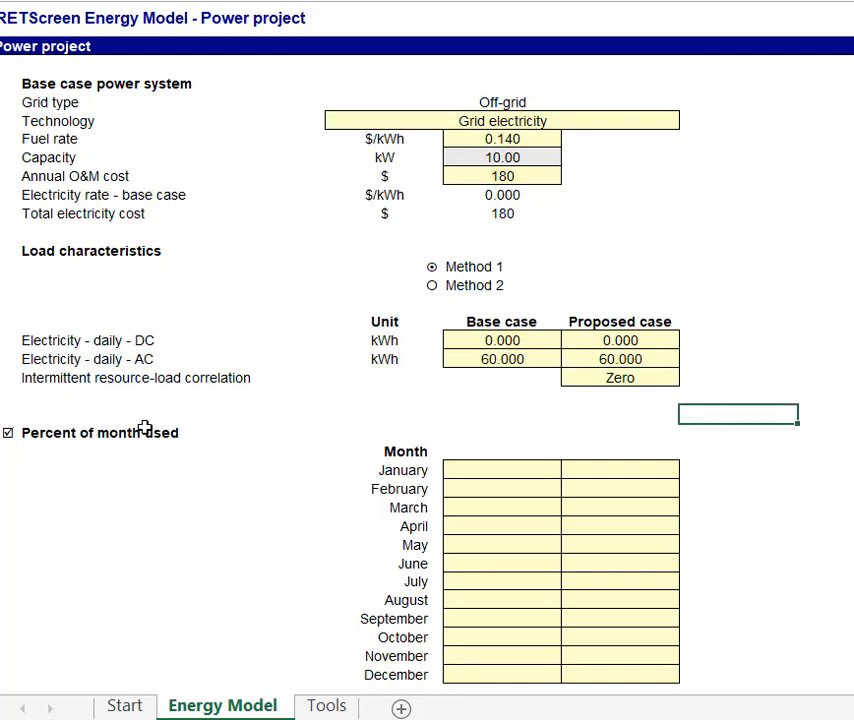
# Step: Enter the base case percent of month used for January to April as =56/60, =46/60, =44/60 and =44/60
pyautogui.click(495, 470)
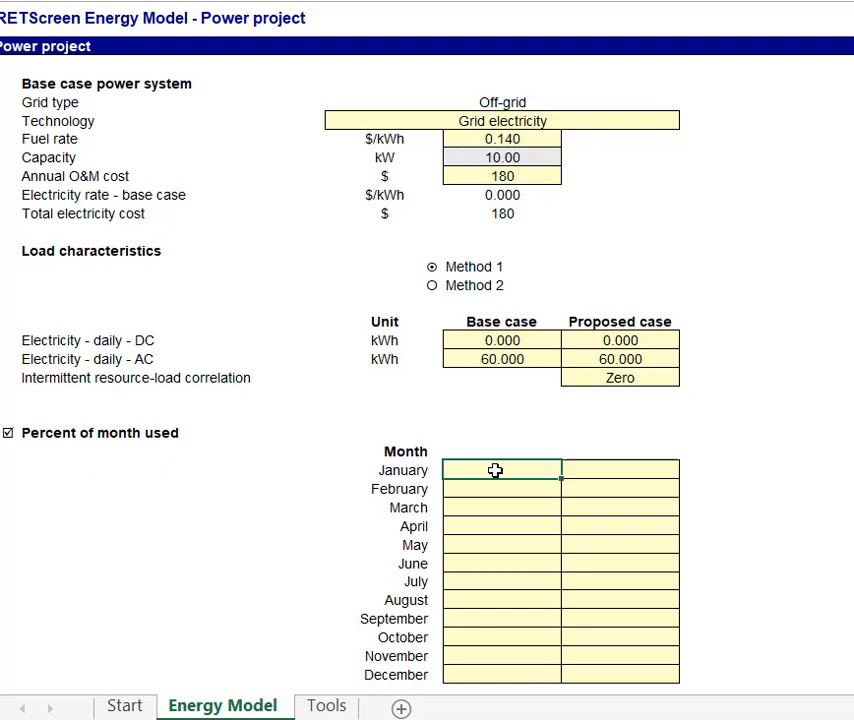
pyautogui.doubleClick(495, 470)
pyautogui.write('=56/60')
pyautogui.press('Return')
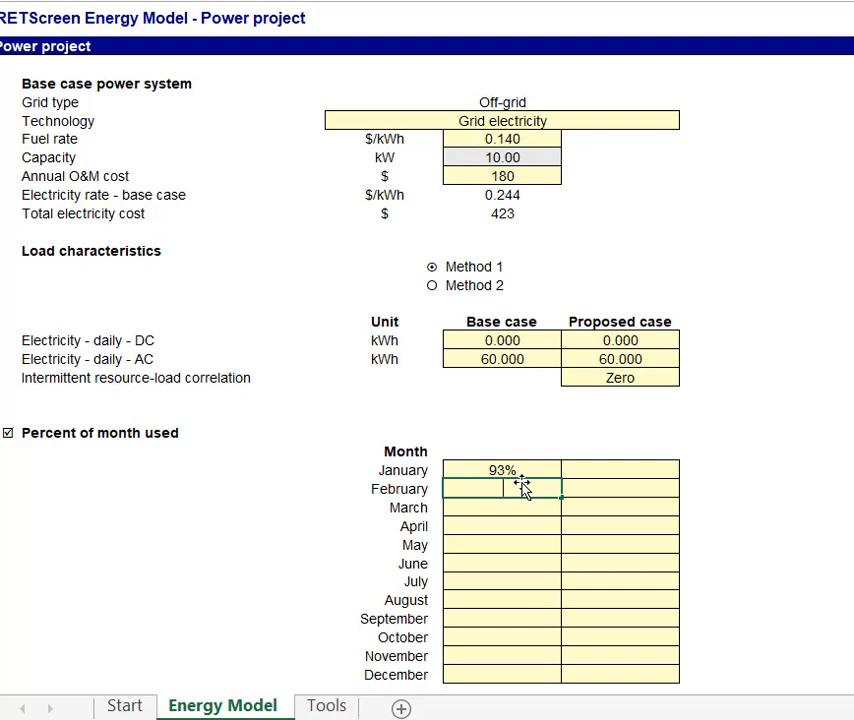
pyautogui.write('=46/60')
pyautogui.press('Return')
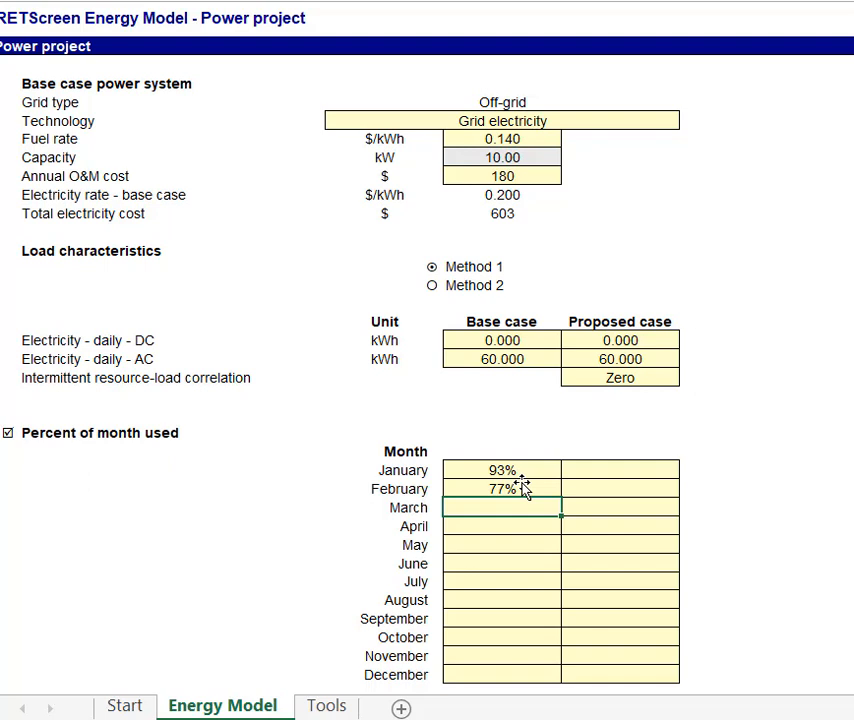
pyautogui.write('=44/60')
pyautogui.press('Return')
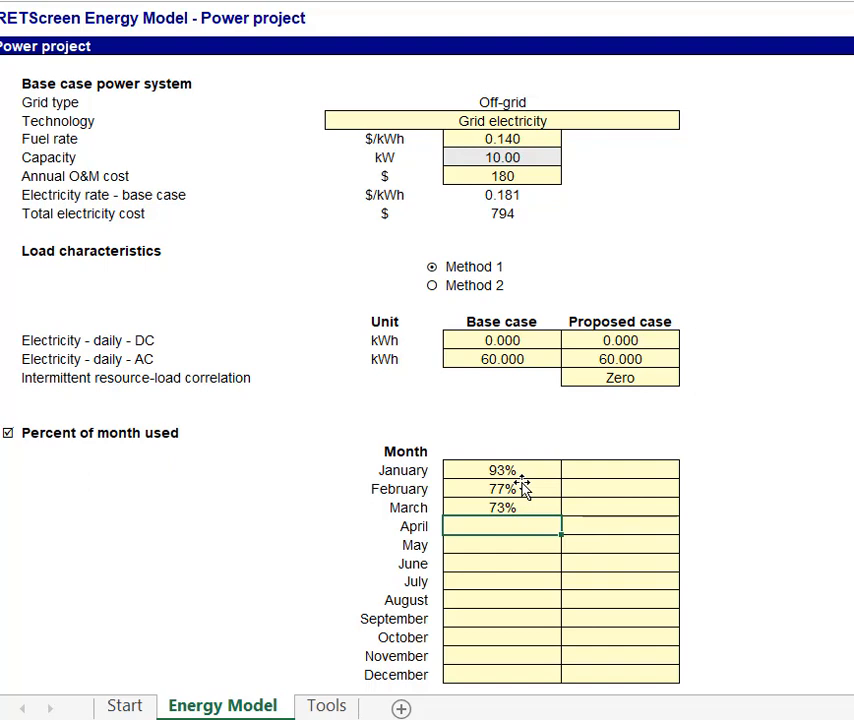
pyautogui.write('=44/60')
pyautogui.press('Return')
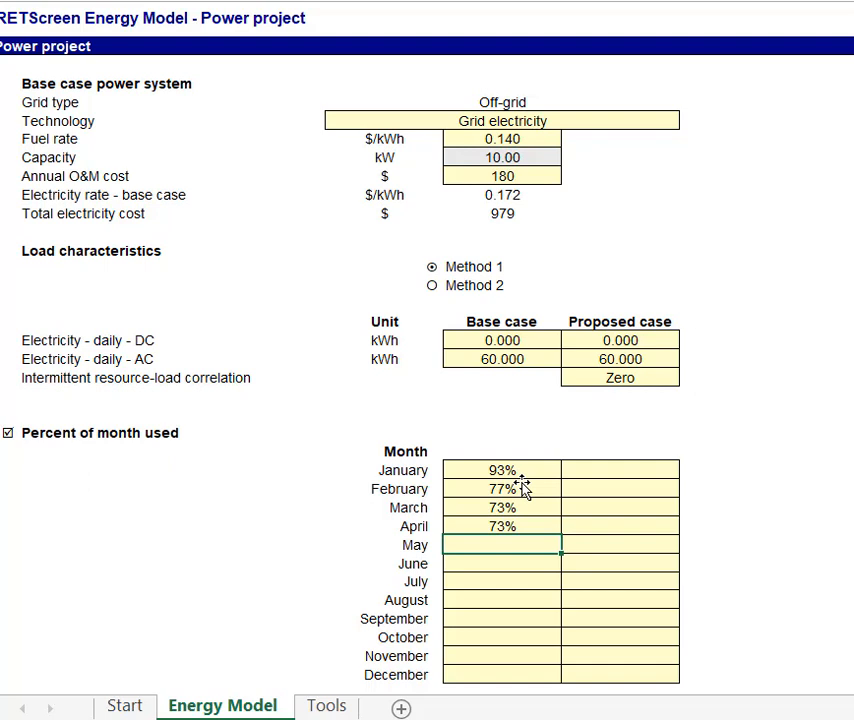
# Step: Enter the base case percent of month used for May to August as =43/60, =55/60, =51/60 and =60/60
pyautogui.write('=43/60')
pyautogui.press('Return')
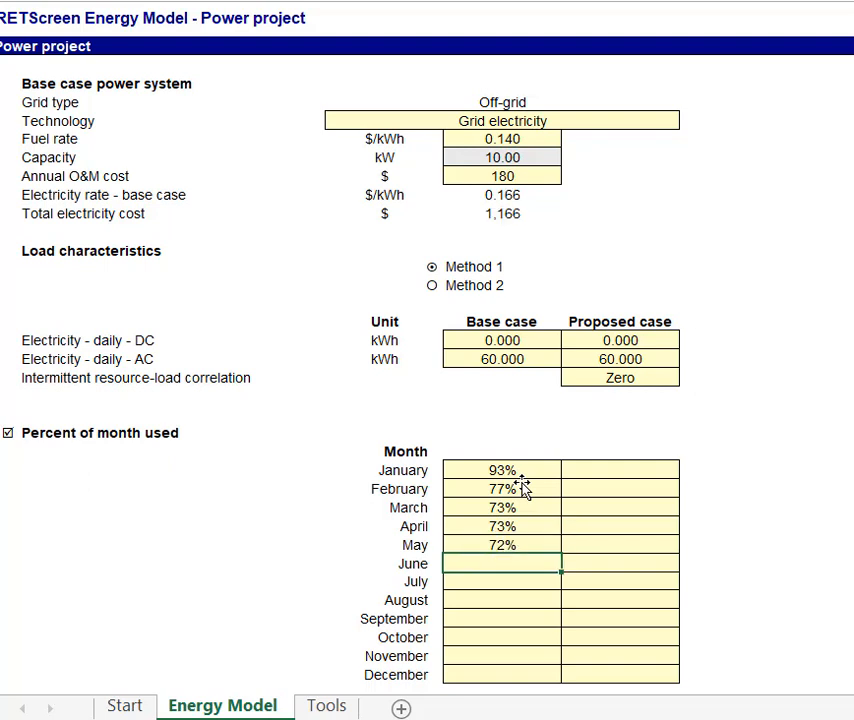
pyautogui.write('=55/60')
pyautogui.press('Return')
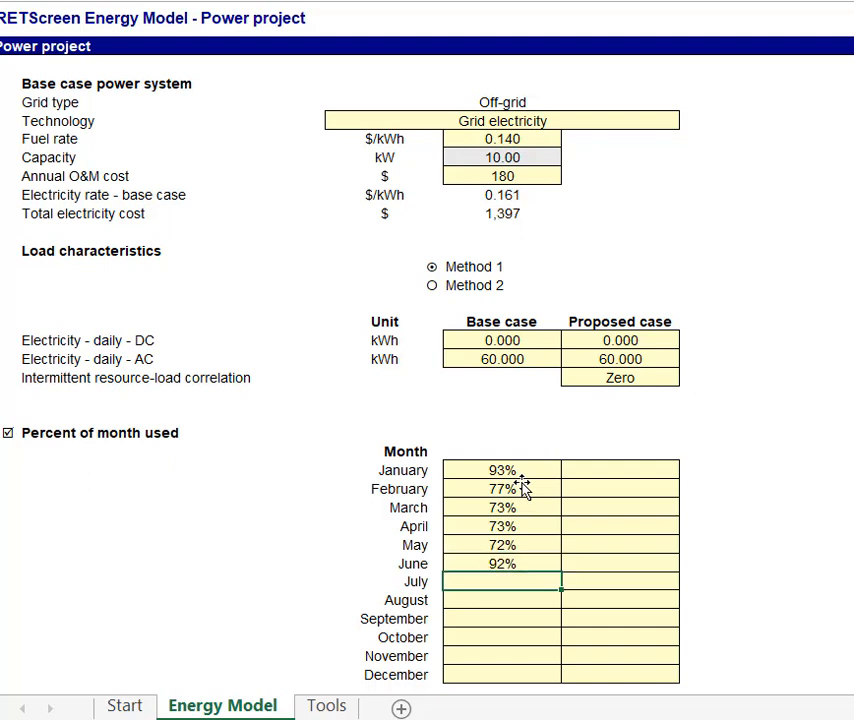
pyautogui.write('=51/')
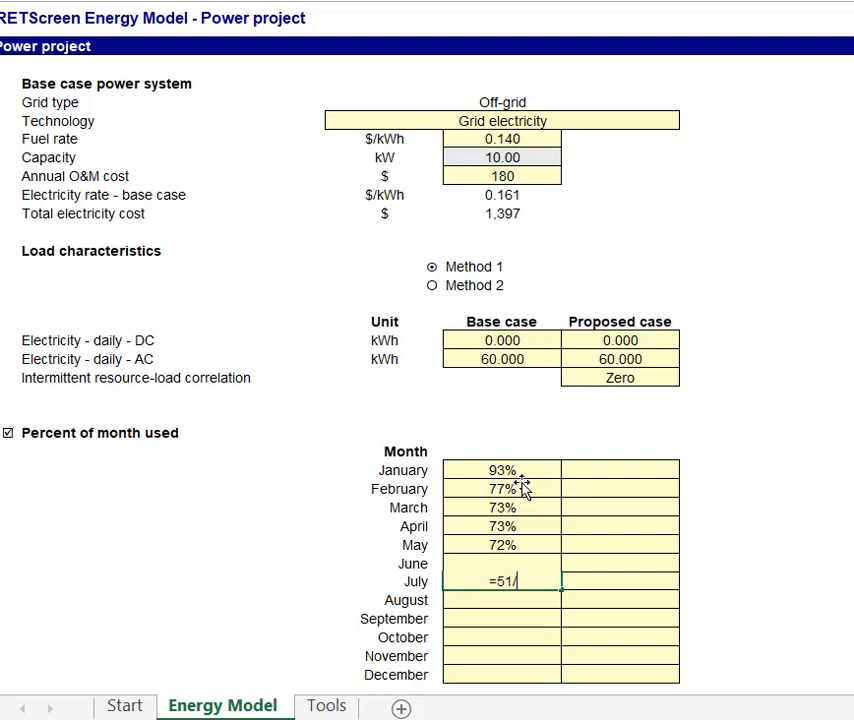
pyautogui.write('60')
pyautogui.press('Return')
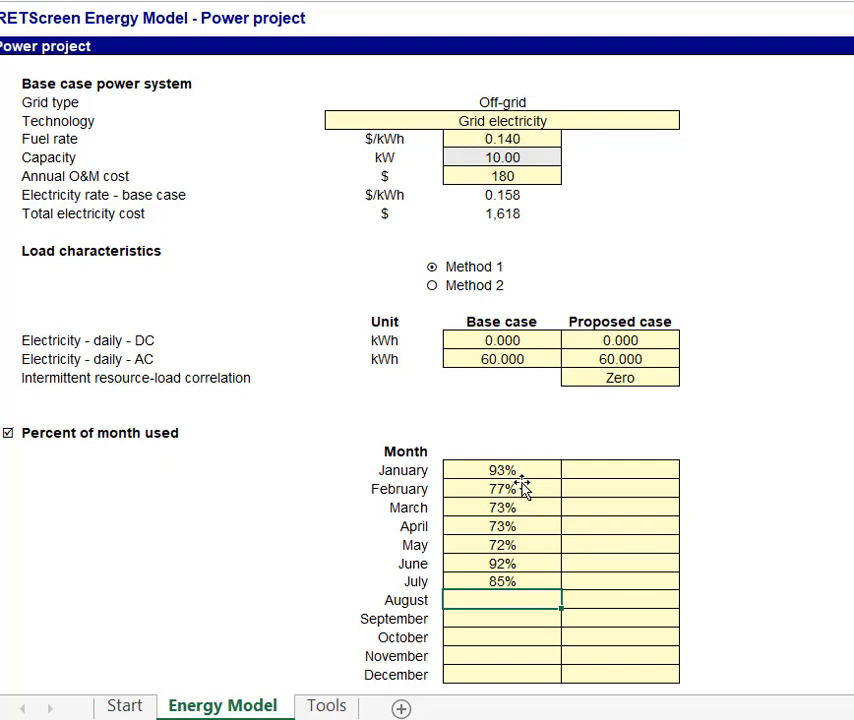
pyautogui.write('=60/60')
pyautogui.press('Return')
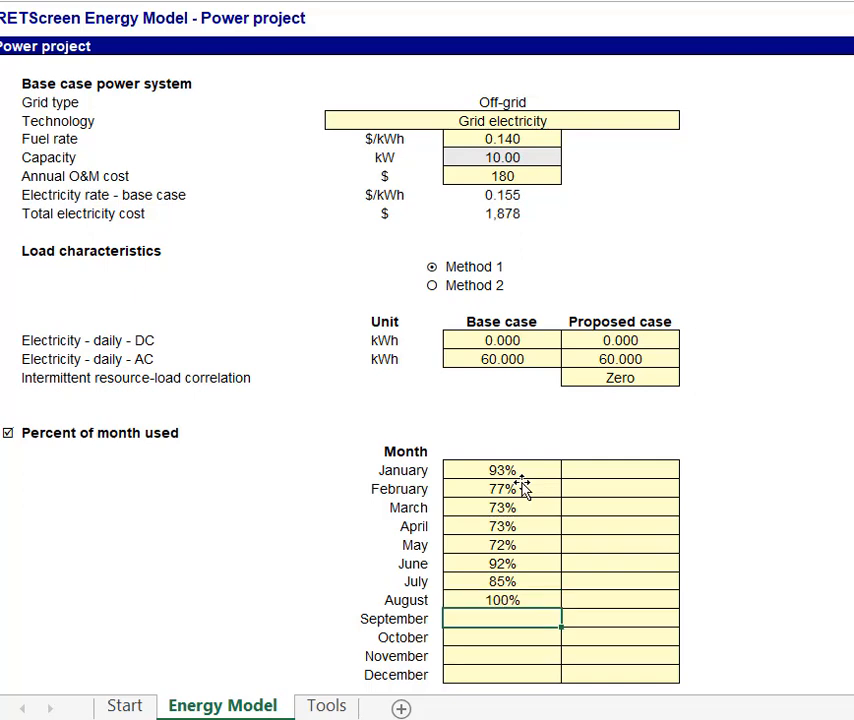
# Step: Enter the base case percent of month used for September to December as =52/60, =45/60, =41/60 and =35/60
pyautogui.write('=52/')
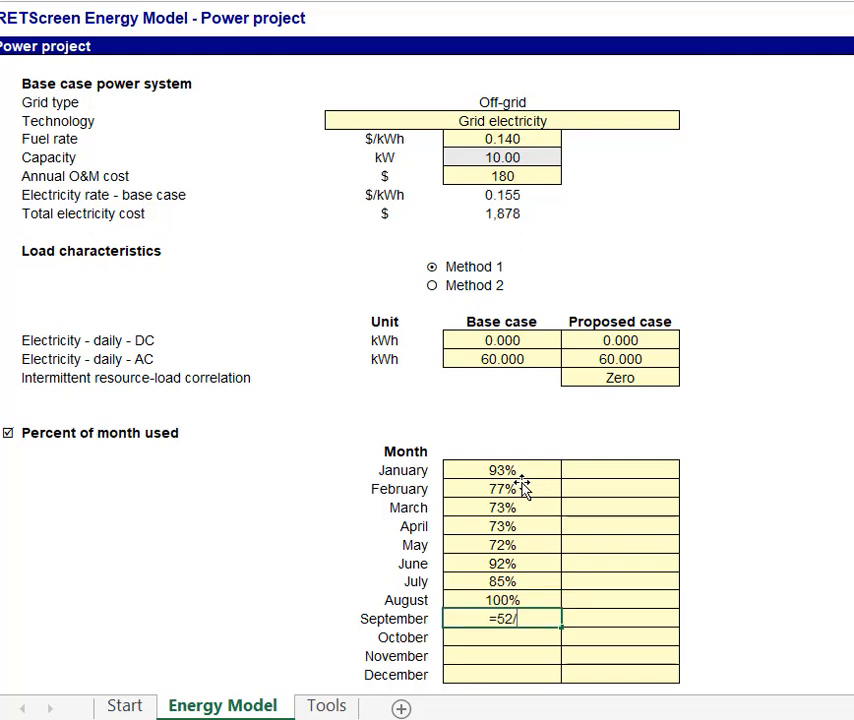
pyautogui.write('60')
pyautogui.press('Return')
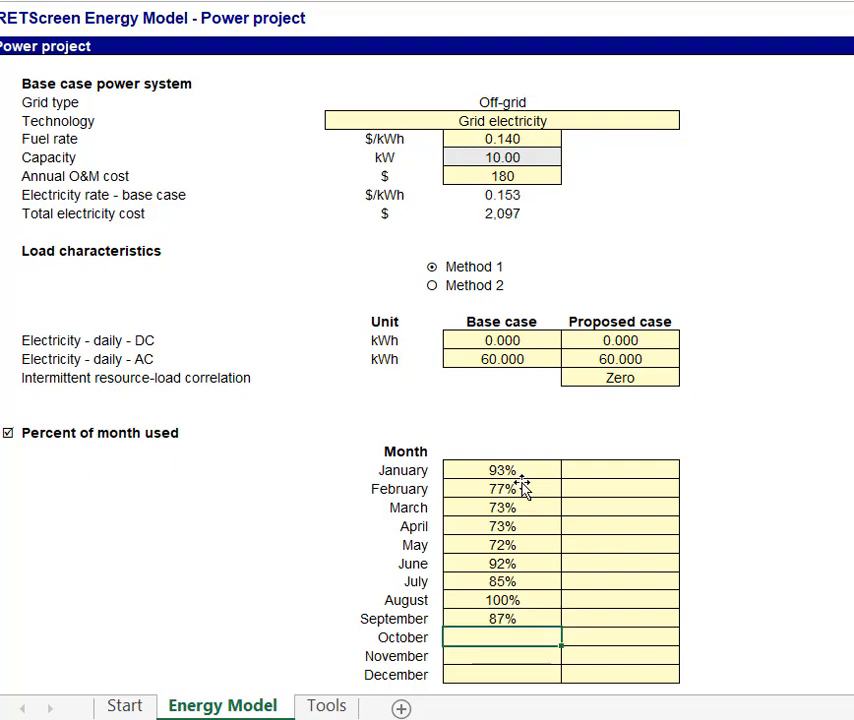
pyautogui.write('=45/60')
pyautogui.hotkey('ctrl', 'Return')
pyautogui.press('Return')
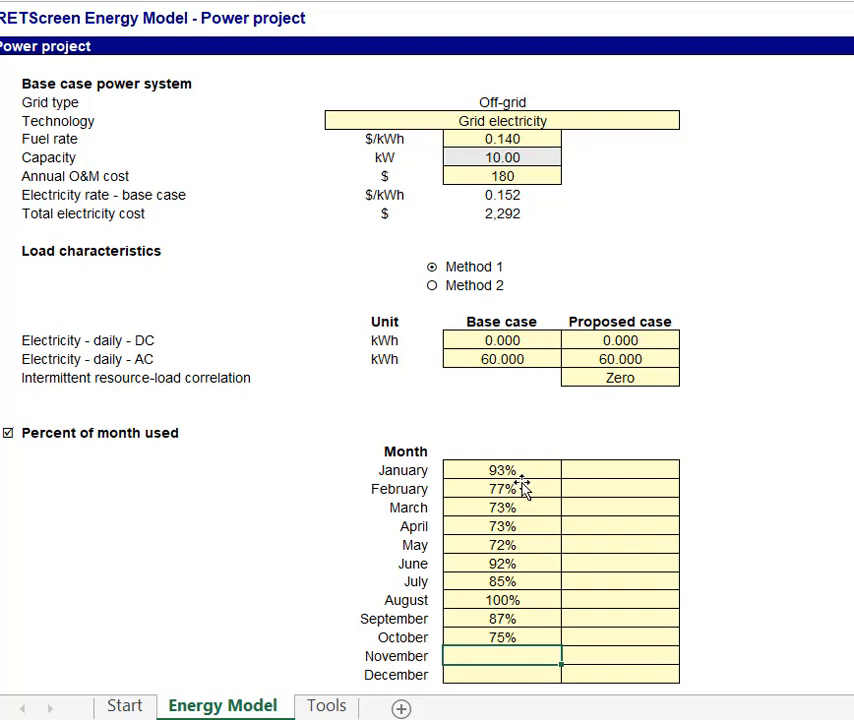
pyautogui.write('=41/60')
pyautogui.hotkey('ctrl', 'Return')
pyautogui.press('Return')
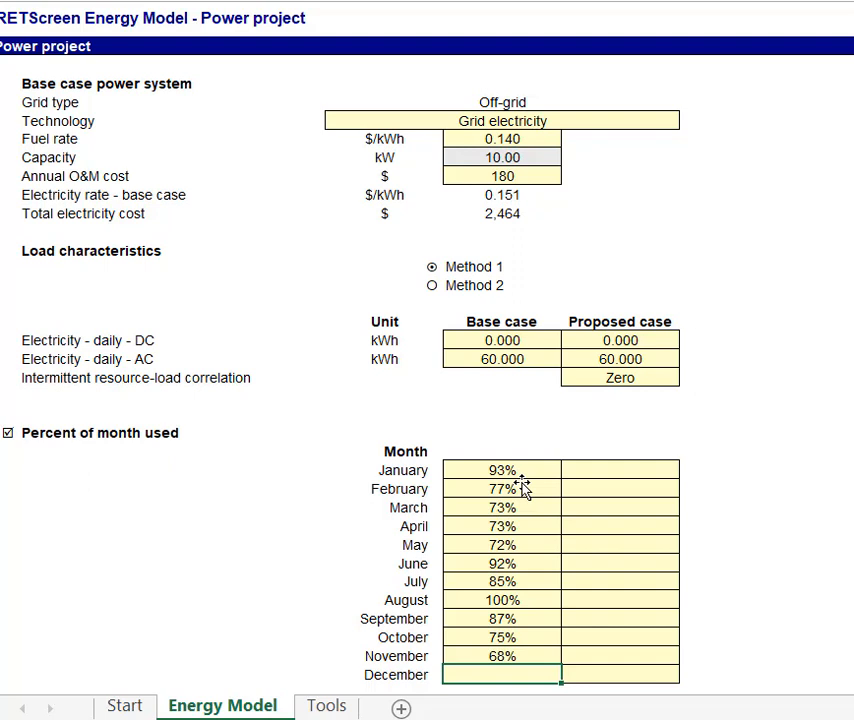
pyautogui.write('=35/60')
pyautogui.hotkey('ctrl', 'Return')
pyautogui.press('Return')
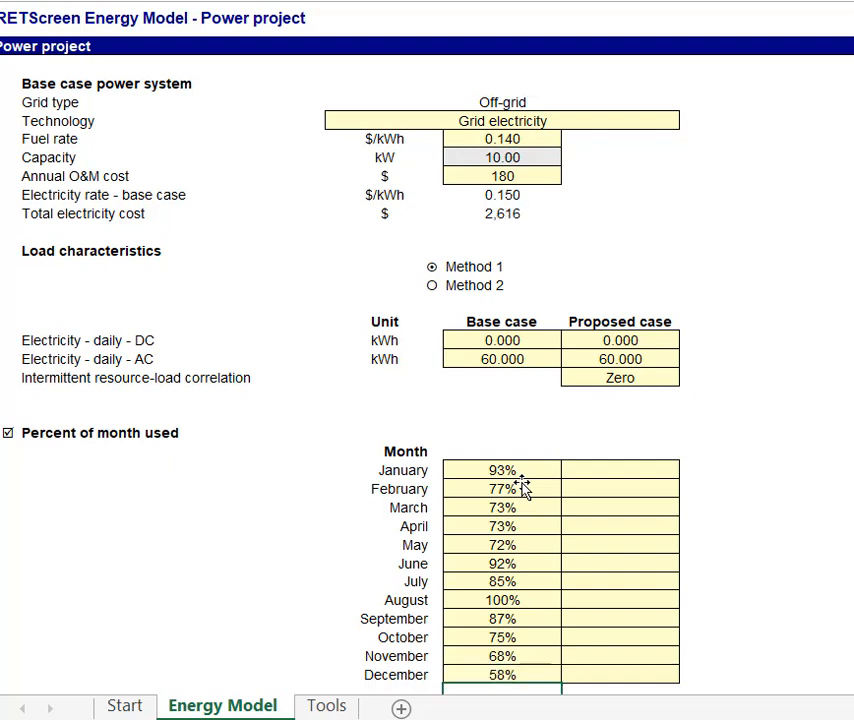
# Step: Fill January's base case percentage across to the proposed case and down through December
pyautogui.click(538, 476)
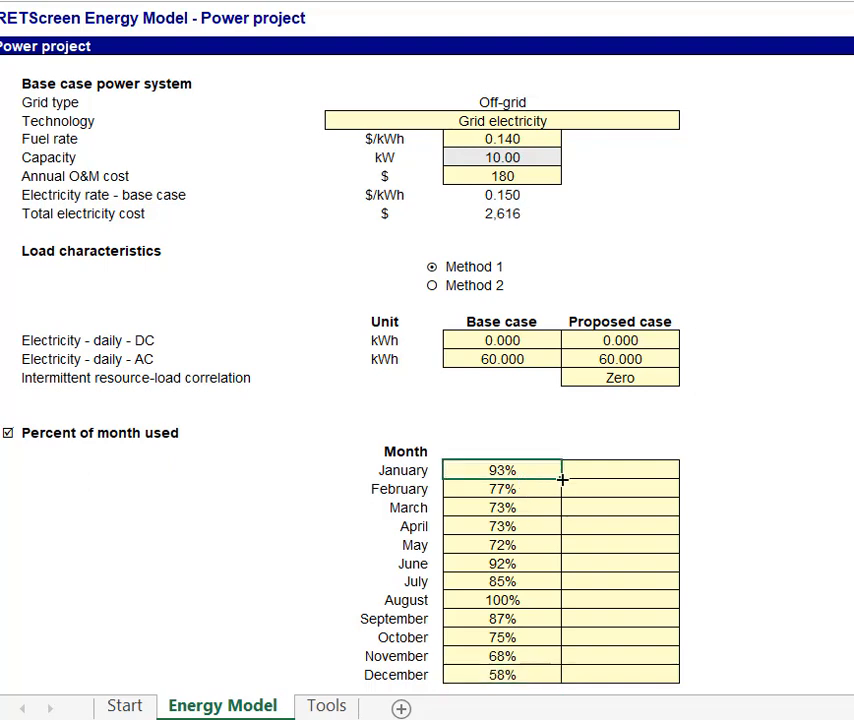
pyautogui.click(641, 478)
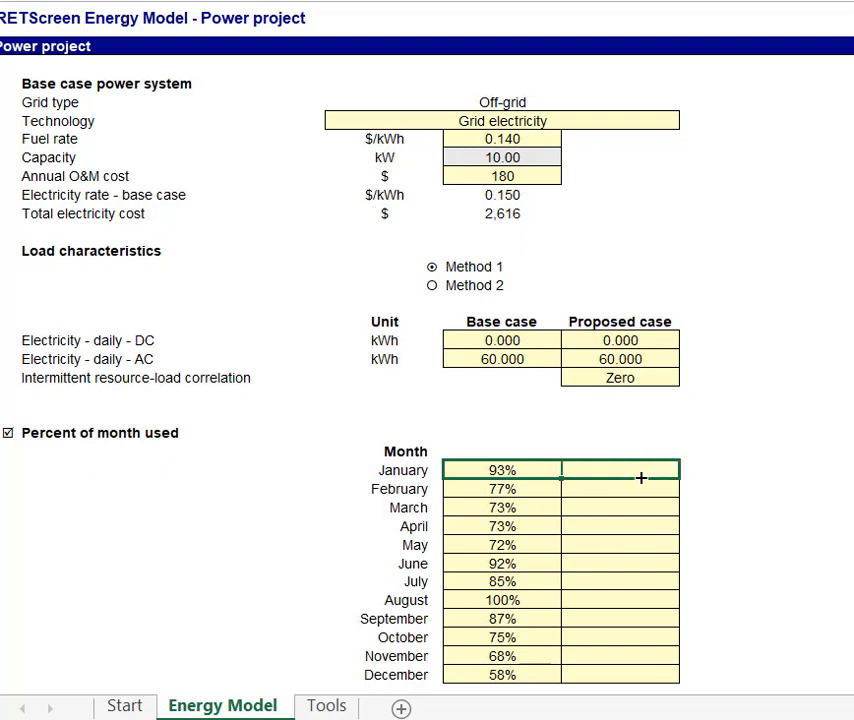
pyautogui.moveTo(641, 478); pyautogui.dragTo(662, 678)
pyautogui.click(669, 472)
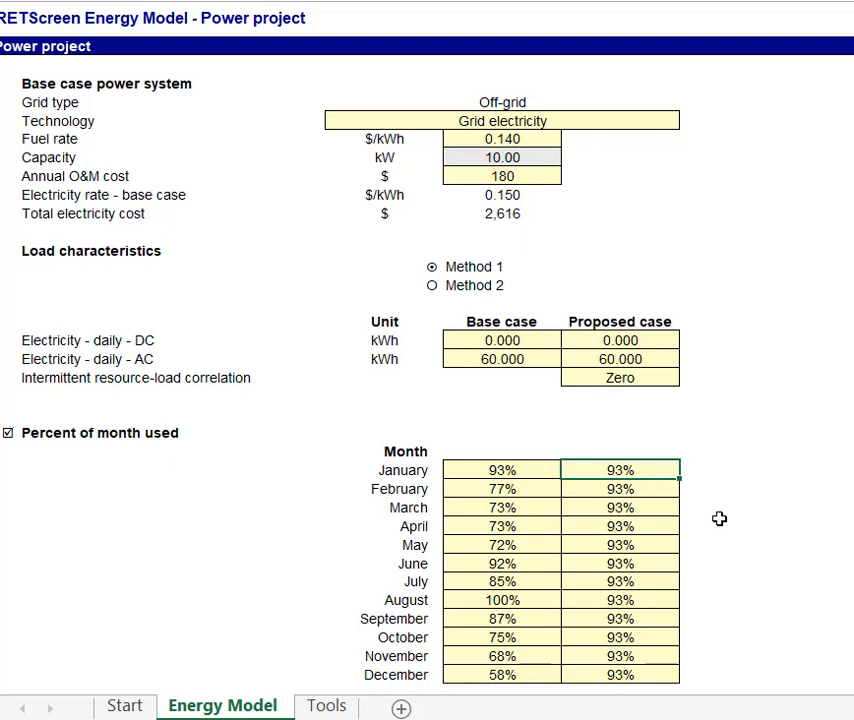
# Step: Copy the February, March and April base case percentages across to the proposed case
pyautogui.click(556, 492)
pyautogui.moveTo(558, 496); pyautogui.dragTo(637, 500)
pyautogui.click(555, 514)
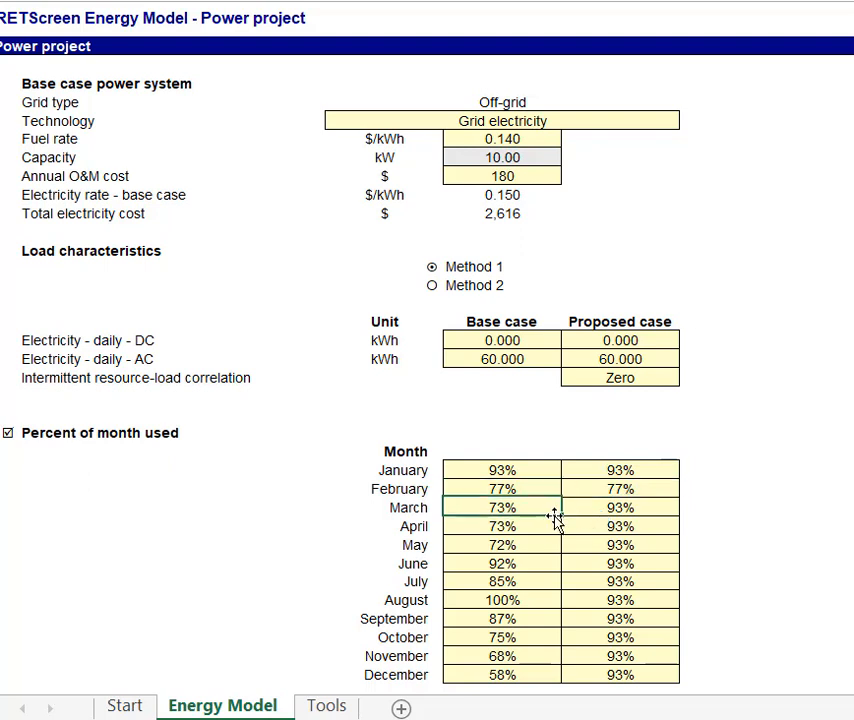
pyautogui.moveTo(561, 515); pyautogui.dragTo(582, 516)
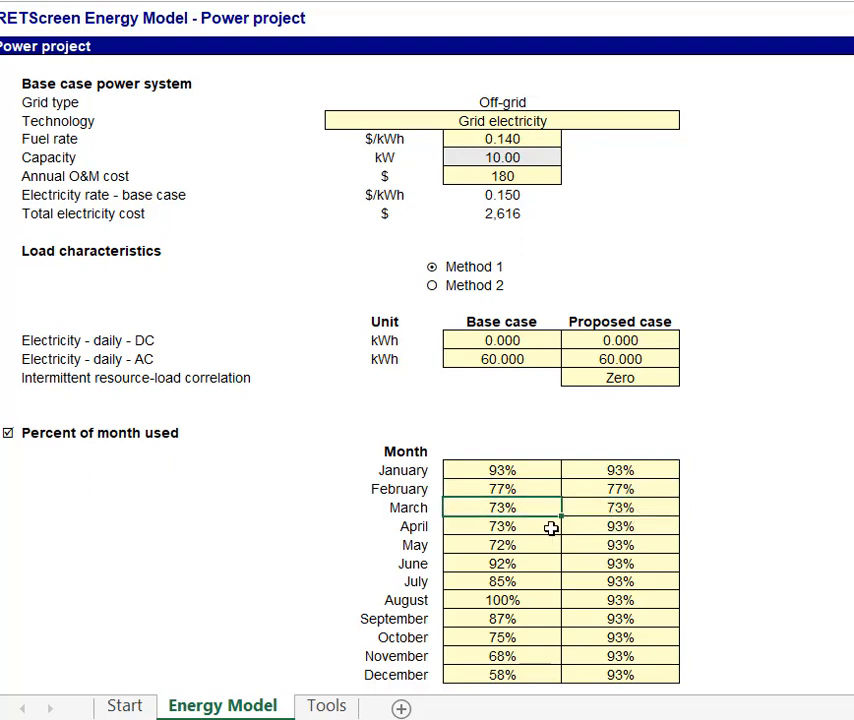
pyautogui.click(551, 530)
pyautogui.moveTo(588, 536); pyautogui.dragTo(615, 535)
# Step: Copy the May, June, July and August base case percentages across to the proposed case
pyautogui.click(550, 546)
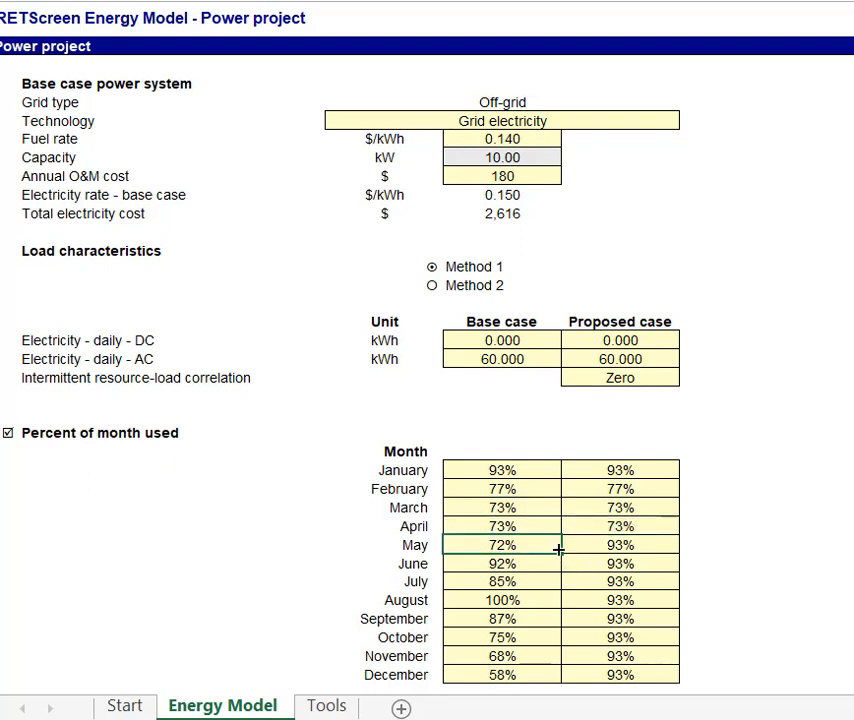
pyautogui.moveTo(618, 557); pyautogui.dragTo(585, 618)
pyautogui.click(547, 566)
pyautogui.moveTo(608, 578); pyautogui.dragTo(629, 578)
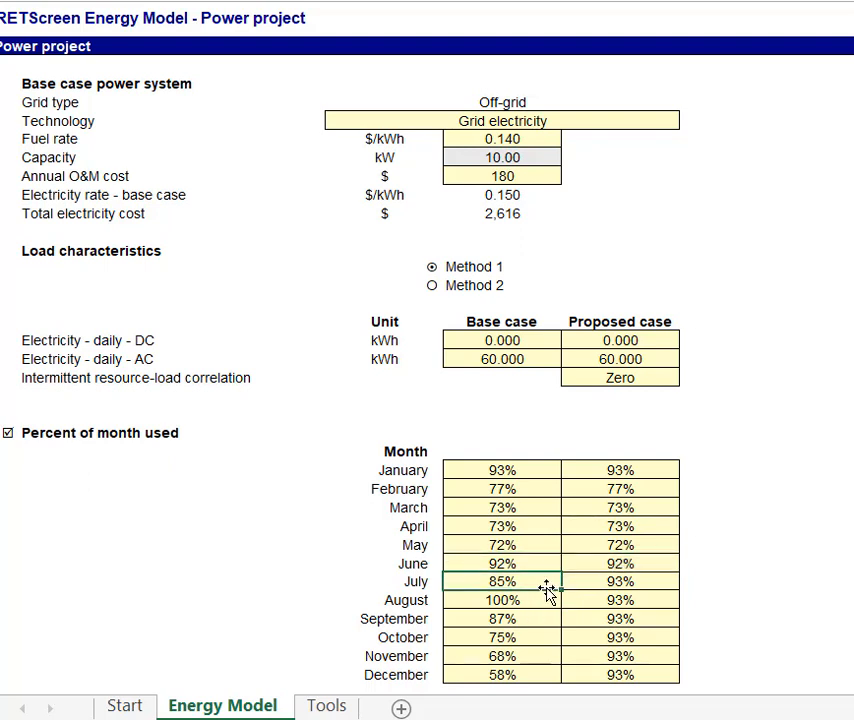
pyautogui.click(547, 588)
pyautogui.moveTo(560, 588); pyautogui.dragTo(621, 595)
pyautogui.click(549, 600)
pyautogui.moveTo(601, 609); pyautogui.dragTo(622, 606)
# Step: Copy the September, October, November and December base case percentages across to the proposed case
pyautogui.click(551, 622)
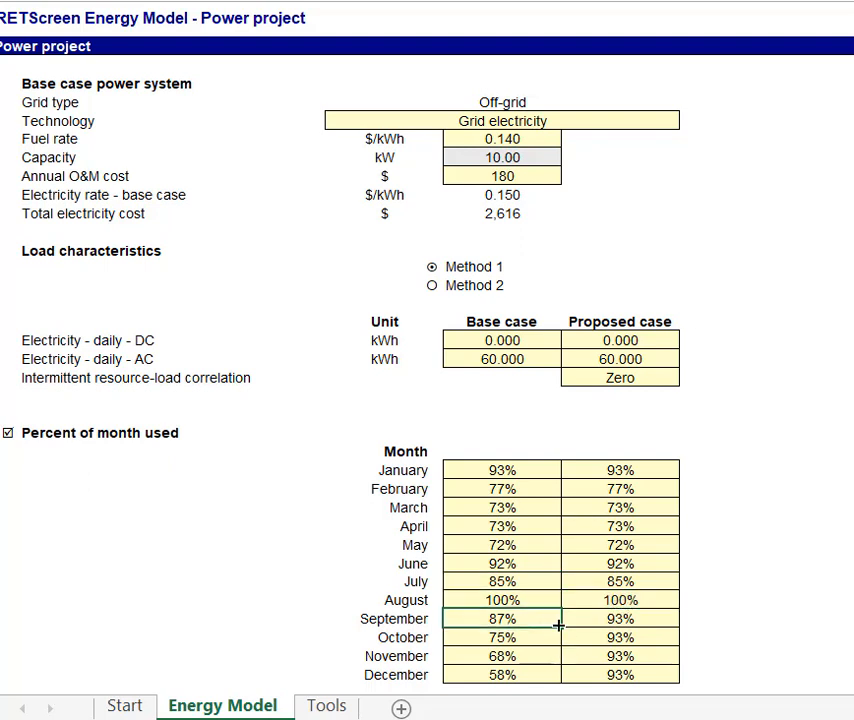
pyautogui.moveTo(618, 625); pyautogui.dragTo(623, 621)
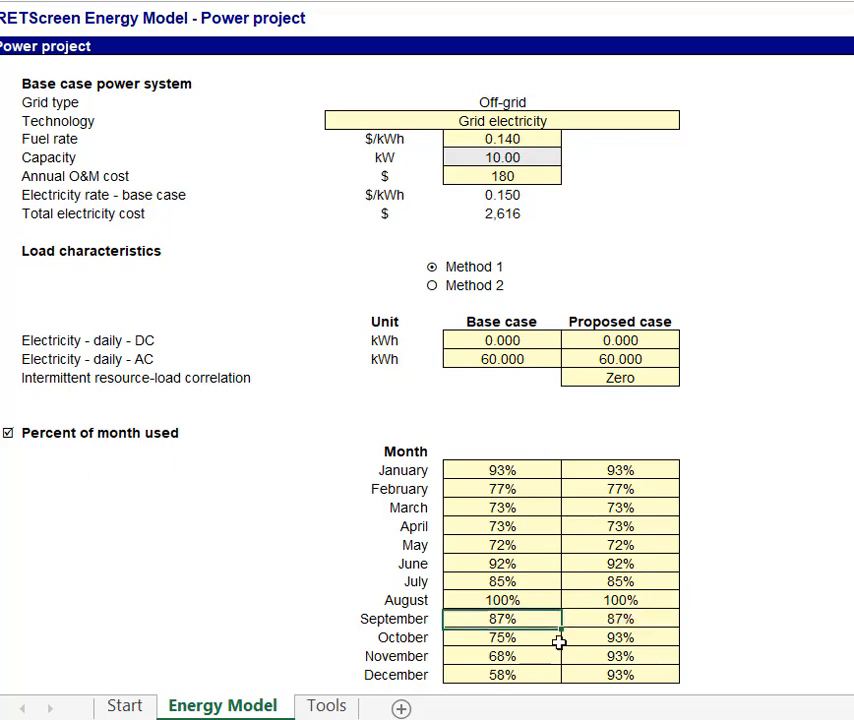
pyautogui.moveTo(560, 645); pyautogui.dragTo(694, 637)
pyautogui.scroll(-2, 660, 630)
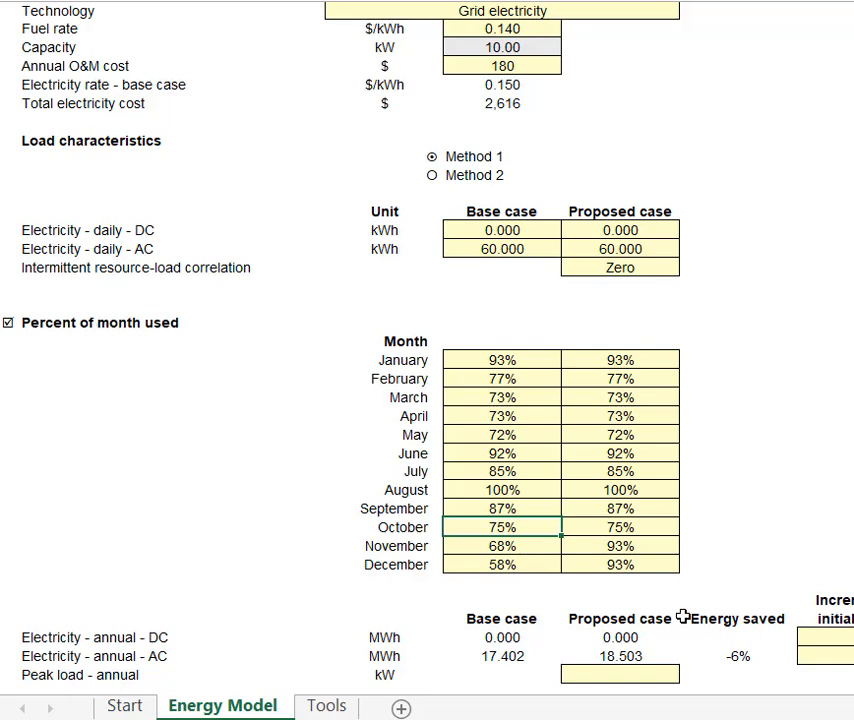
pyautogui.click(553, 546)
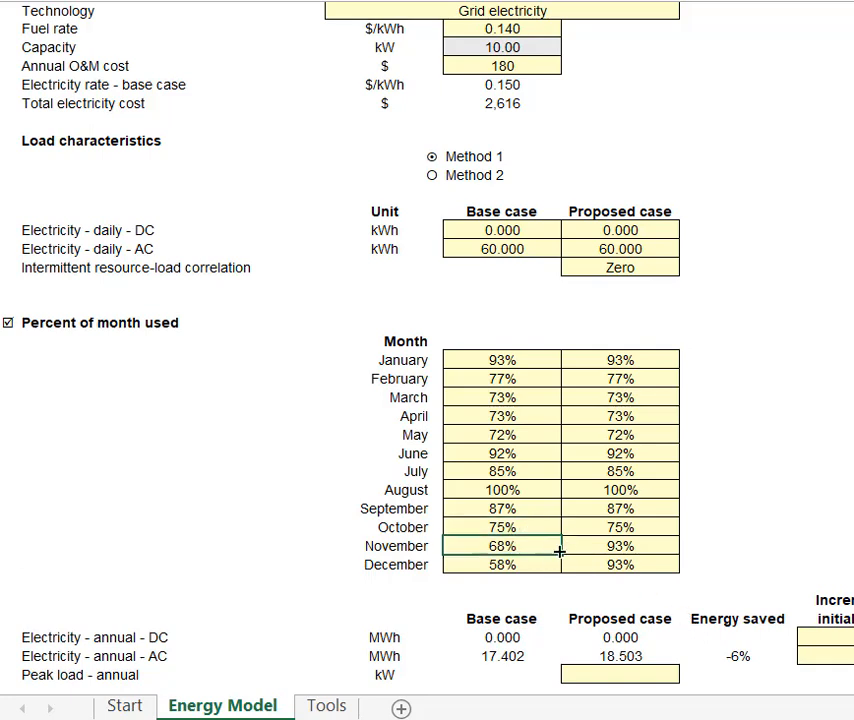
pyautogui.moveTo(561, 551); pyautogui.dragTo(618, 552)
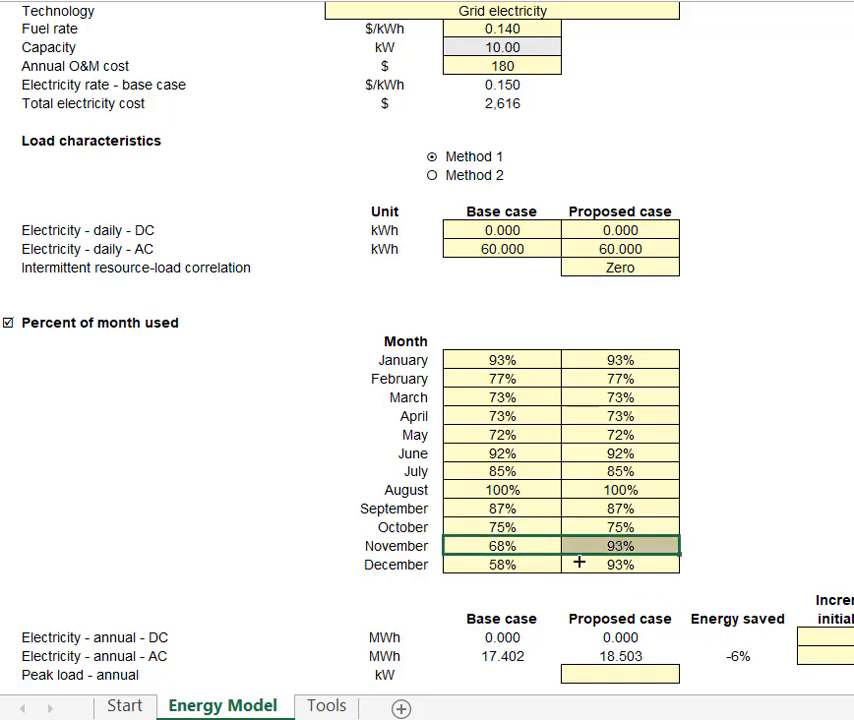
pyautogui.click(545, 566)
pyautogui.moveTo(561, 573)
pyautogui.mouseDown()
pyautogui.moveTo(621, 572)
pyautogui.moveTo(616, 566)
pyautogui.mouseUp()
pyautogui.moveTo(745, 550); pyautogui.dragTo(745, 550)
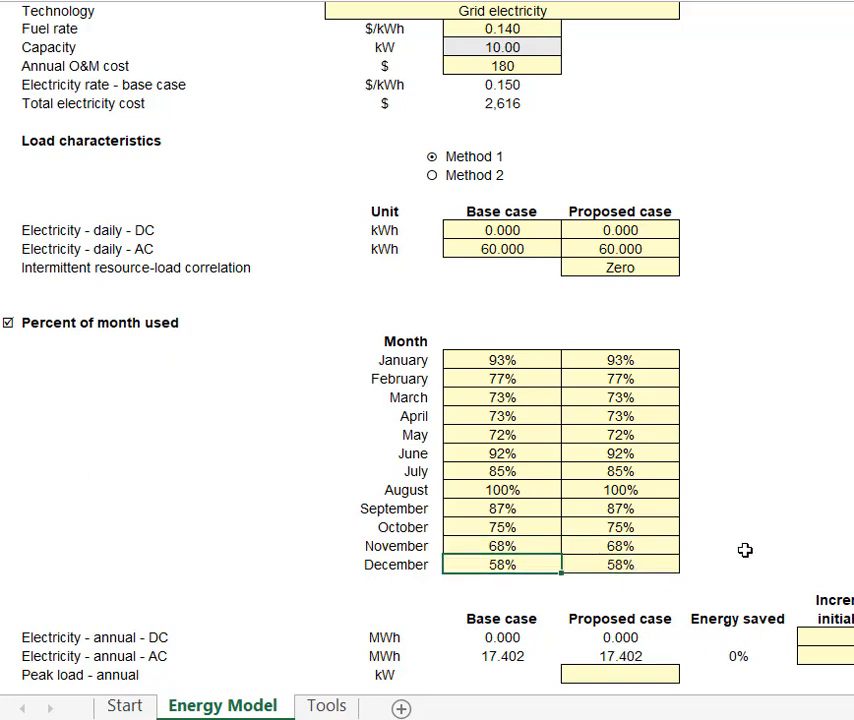
# Step: Set the proposed case annual peak load to 200 kW
pyautogui.scroll(-3, 745, 550)
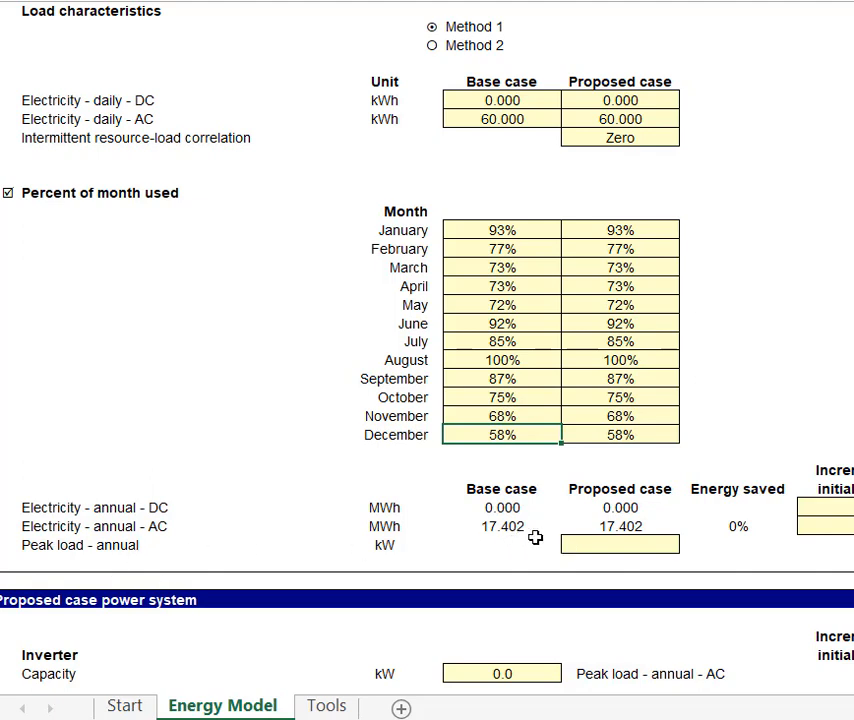
pyautogui.click(621, 545)
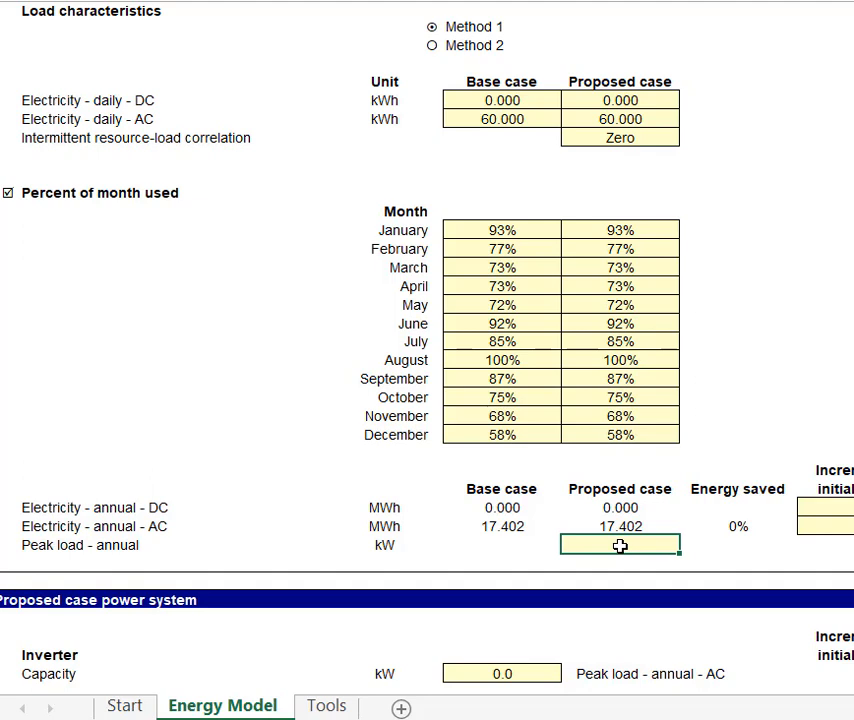
pyautogui.write('200')
pyautogui.click(696, 560)
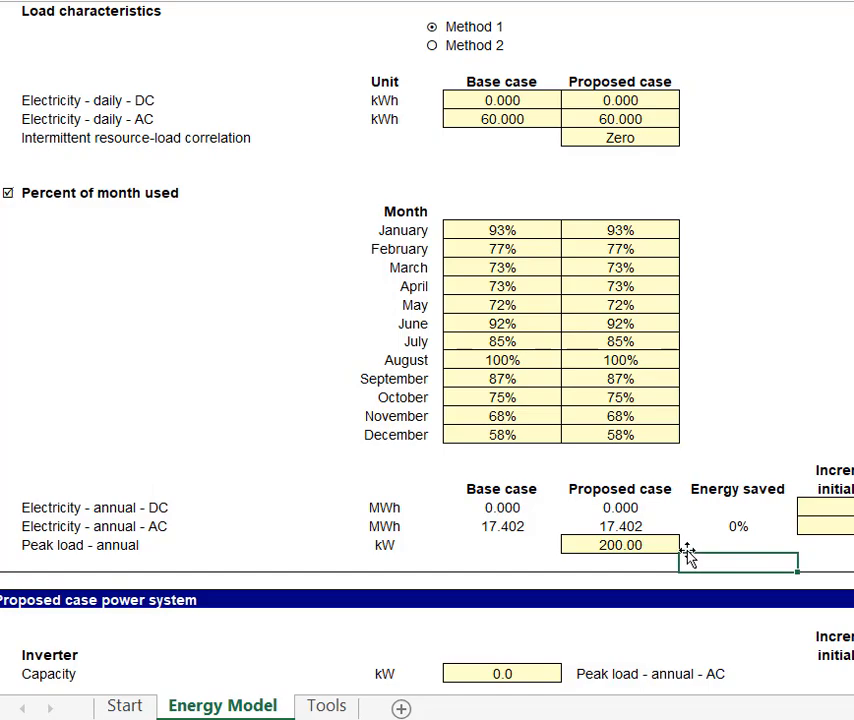
# Step: Set the inverter capacity of the proposed case power system to 20 kW
pyautogui.scroll(-5, 687, 555)
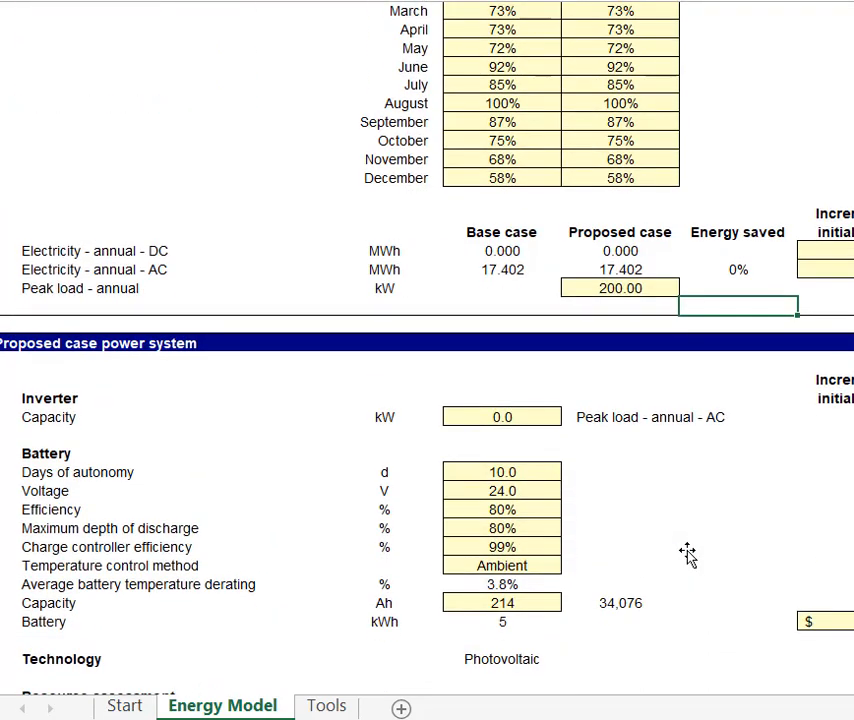
pyautogui.scroll(-1, 687, 555)
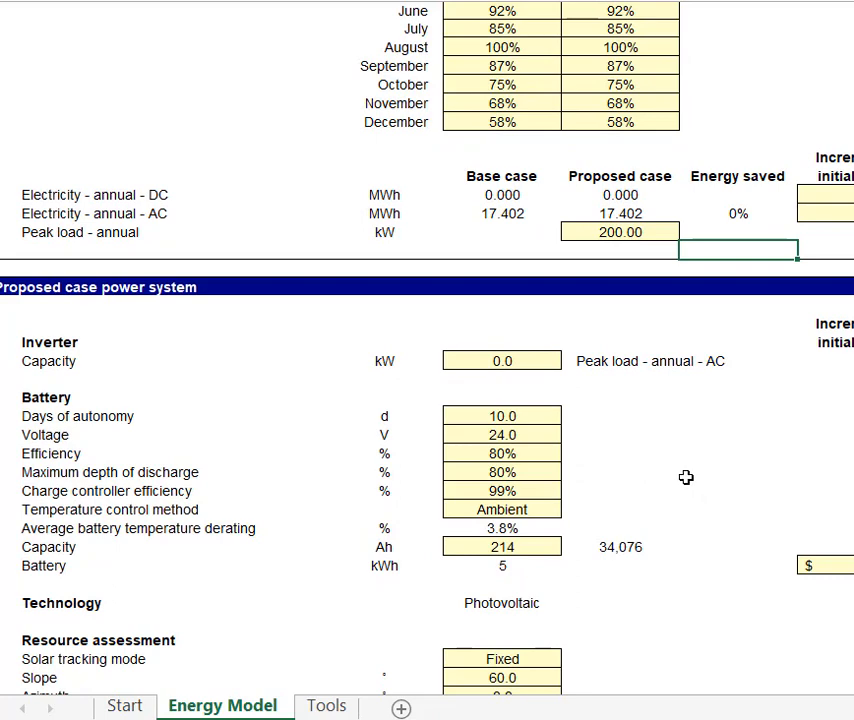
pyautogui.scroll(2, 686, 477)
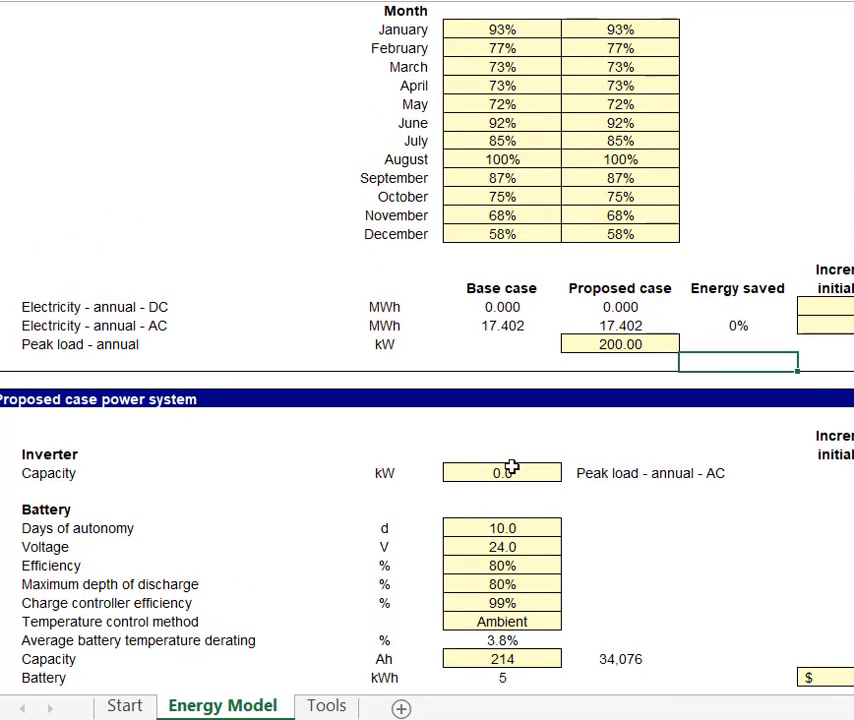
pyautogui.click(508, 470)
pyautogui.press('BackSpace')
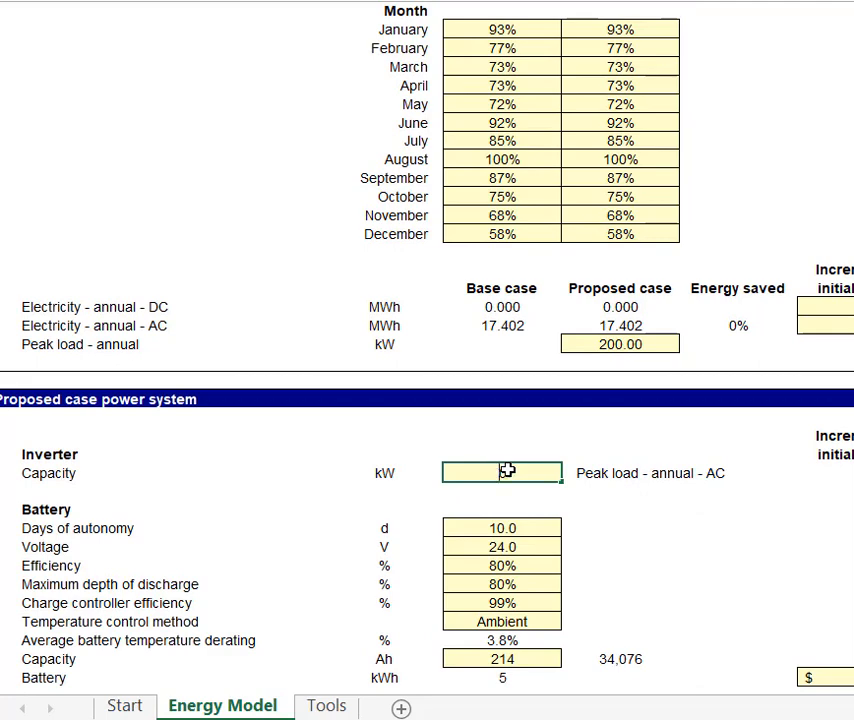
pyautogui.write('20')
pyautogui.click(654, 540)
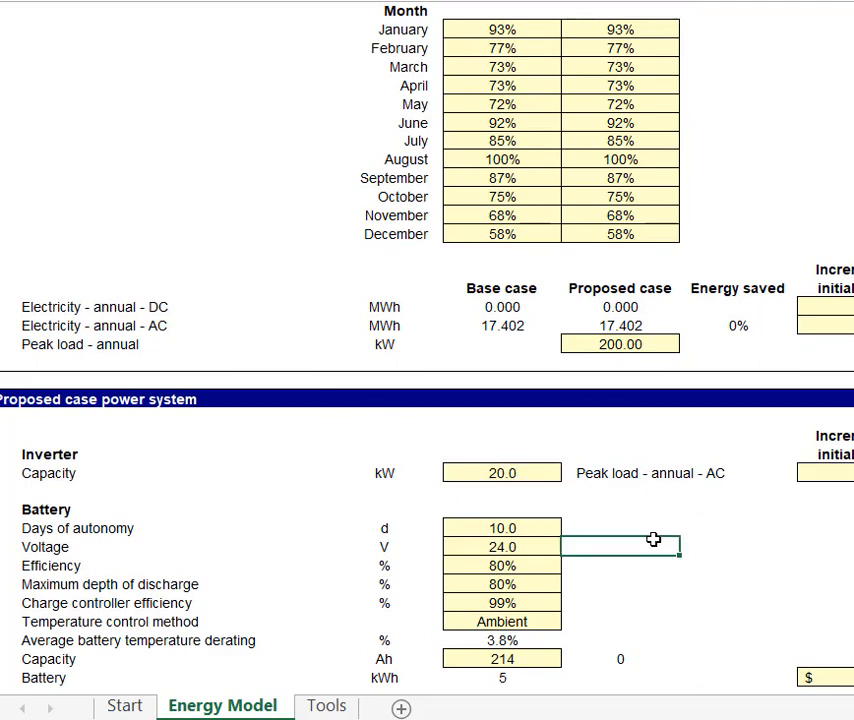
# Step: Switch to the Word document with Assignment #6 and read its required days of autonomy, depth of discharge and system voltage
pyautogui.scroll(-1, 691, 530)
pyautogui.scroll(1, 691, 530)
pyautogui.scroll(-1, 691, 530)
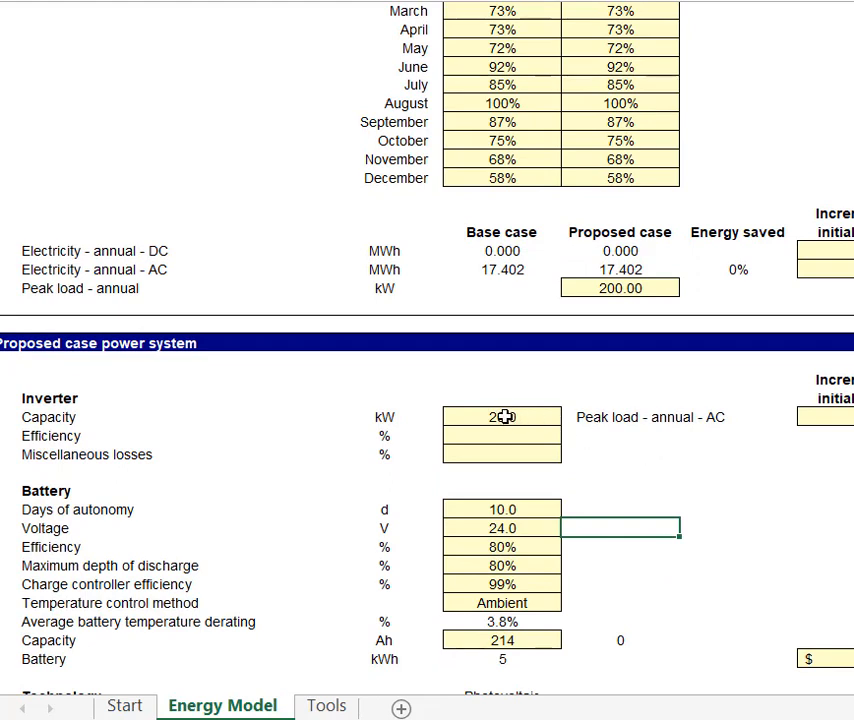
pyautogui.click(845, 718)
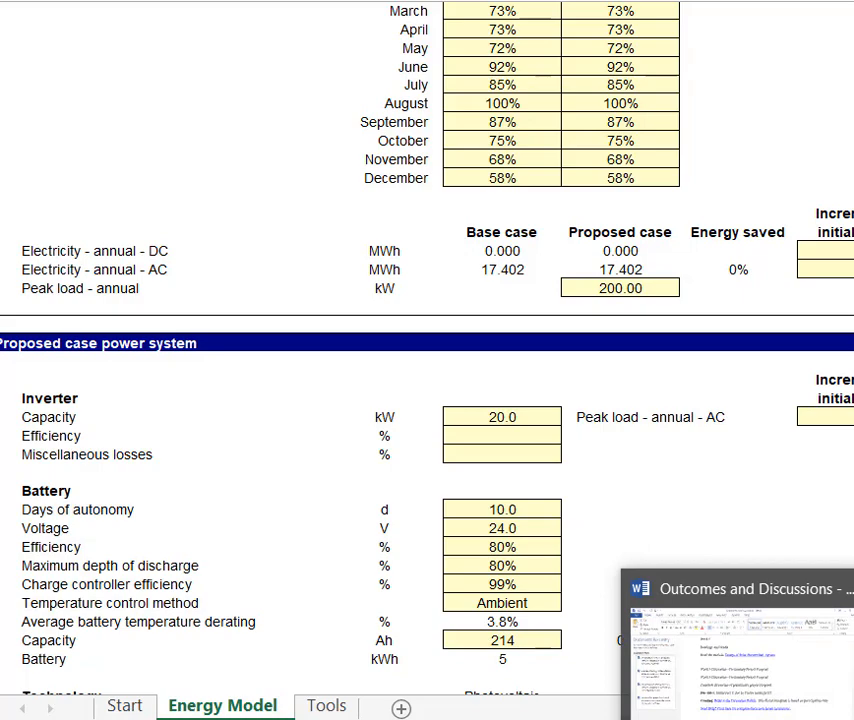
pyautogui.moveTo(737, 650)
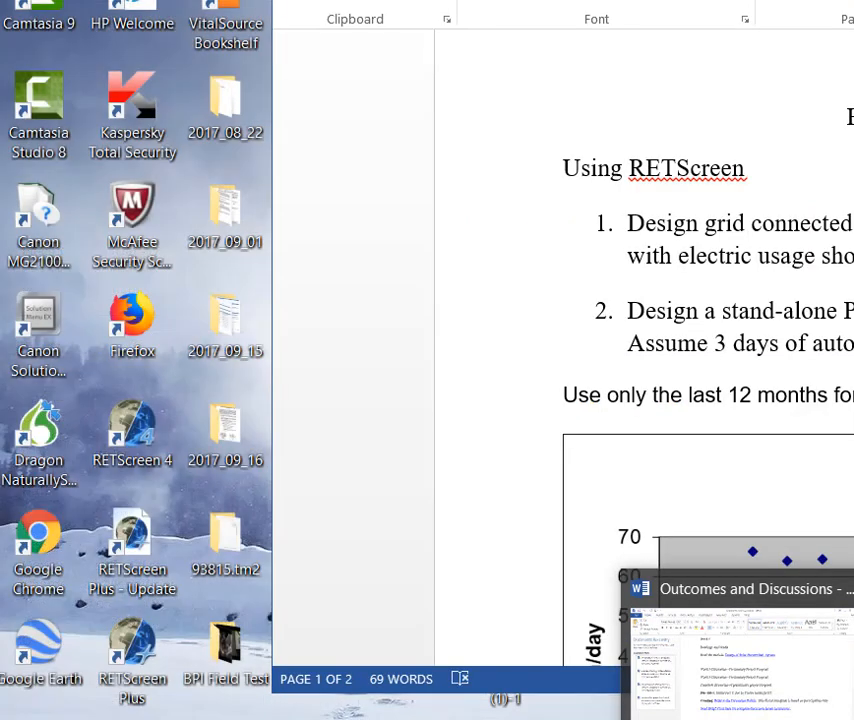
pyautogui.click(737, 650)
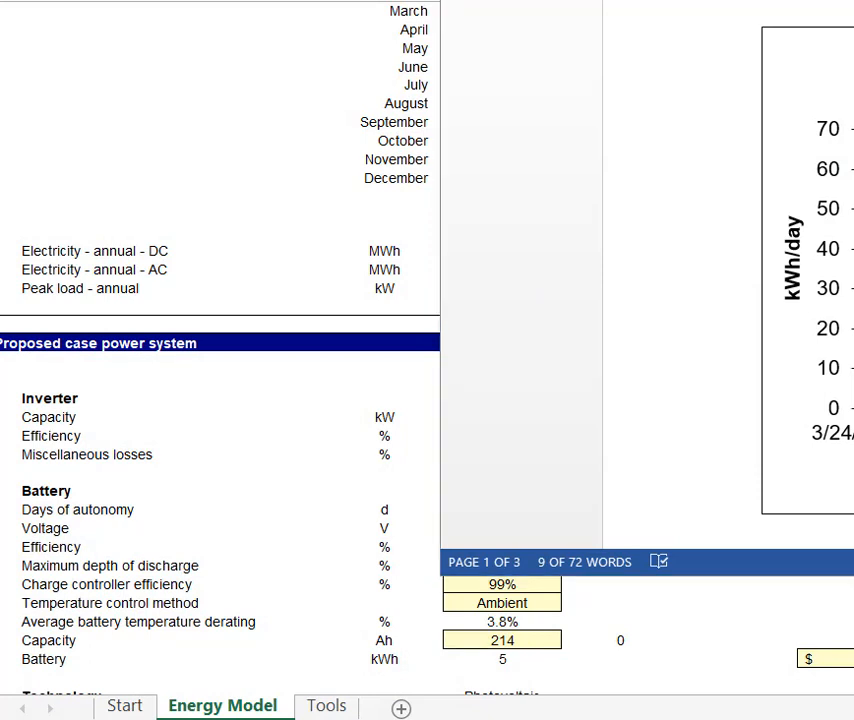
pyautogui.scroll(1, 728, 275)
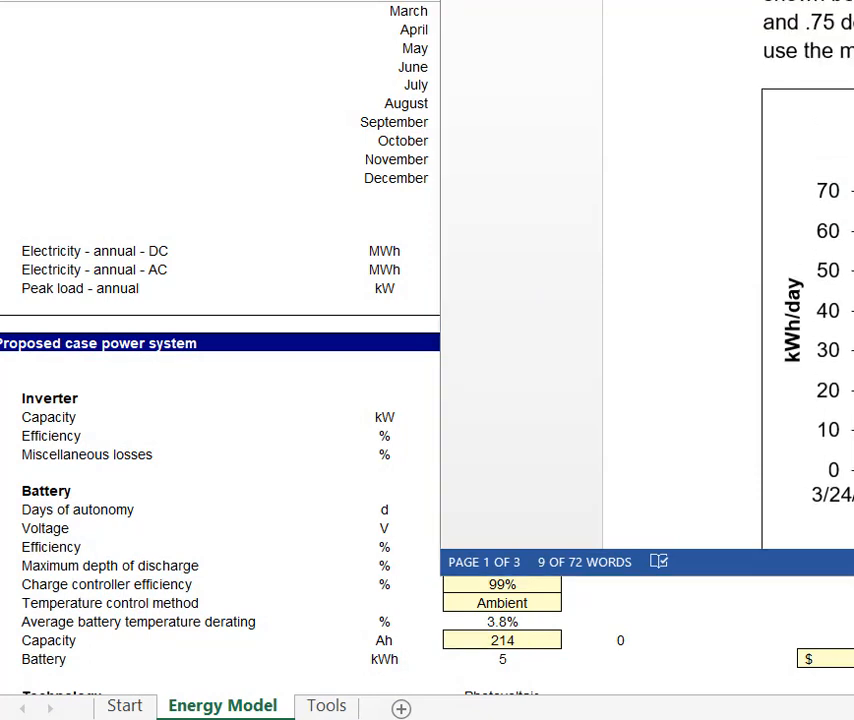
pyautogui.scroll(1, 728, 275)
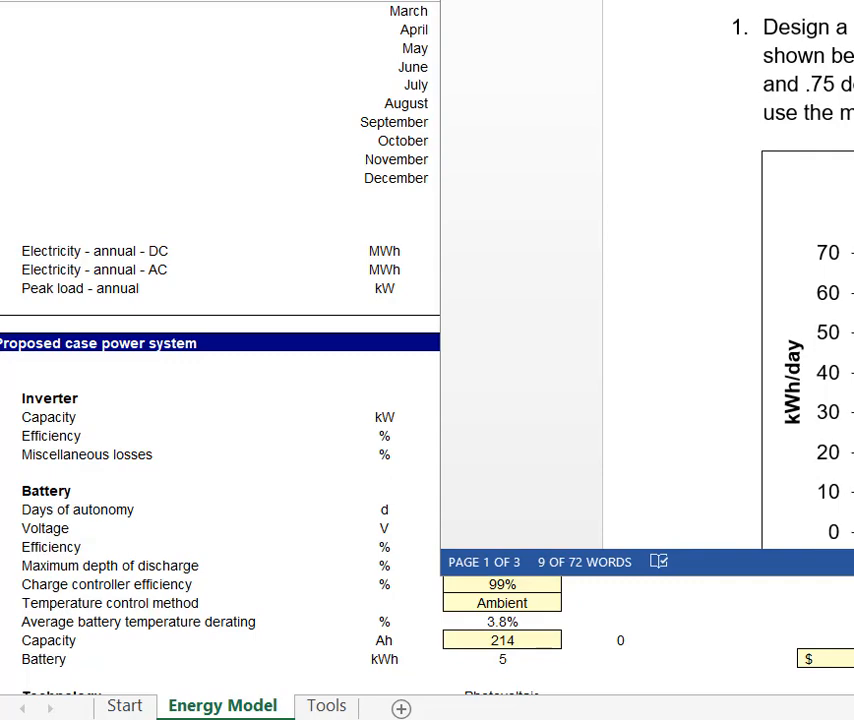
pyautogui.moveTo(800, 2); pyautogui.dragTo(119, 122)
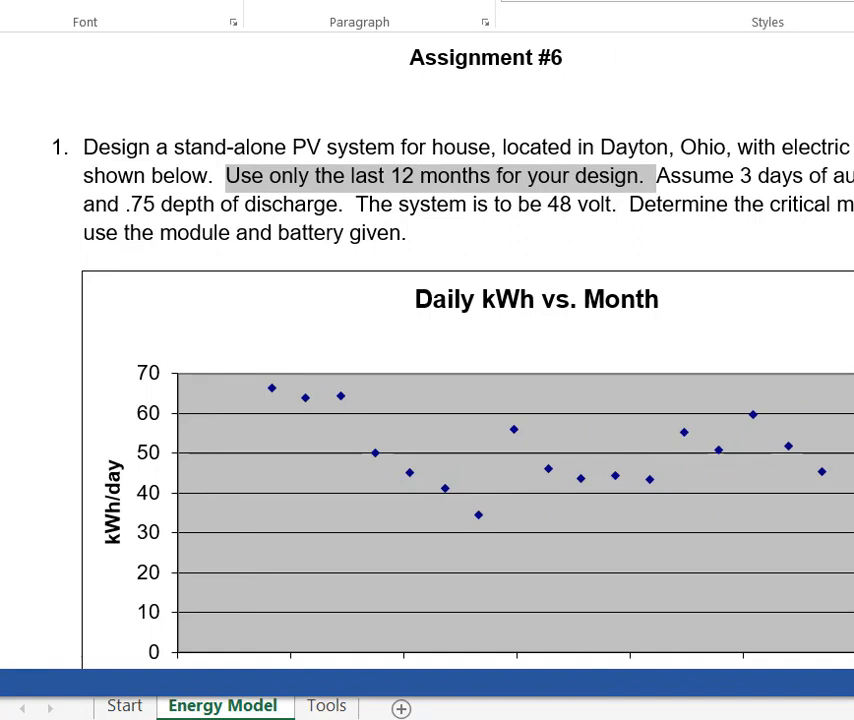
pyautogui.moveTo(119, 5); pyautogui.dragTo(853, 1)
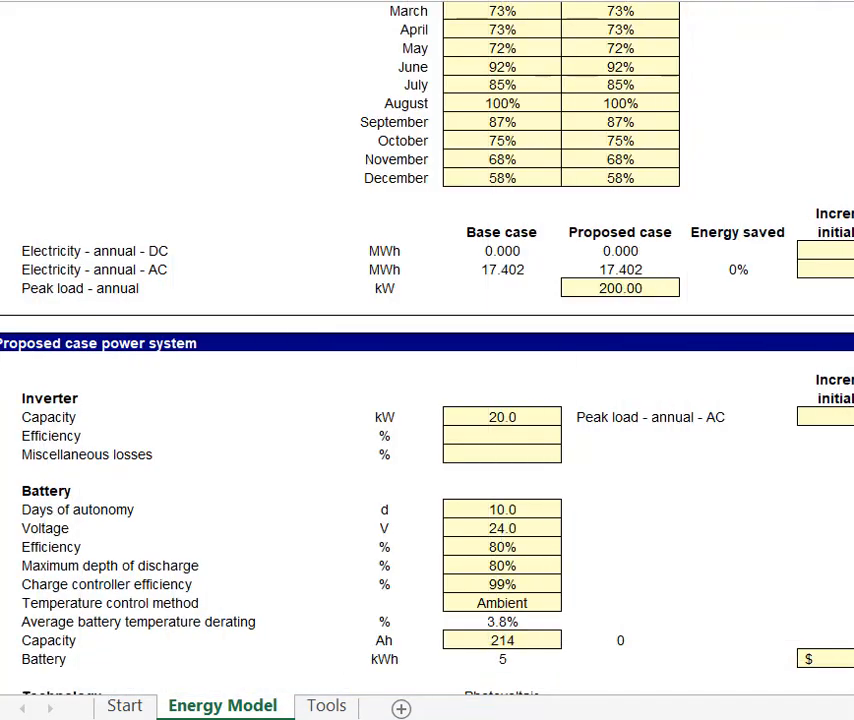
# Step: Set the battery's days of autonomy to 3 and its voltage to 48 V
pyautogui.click(518, 509)
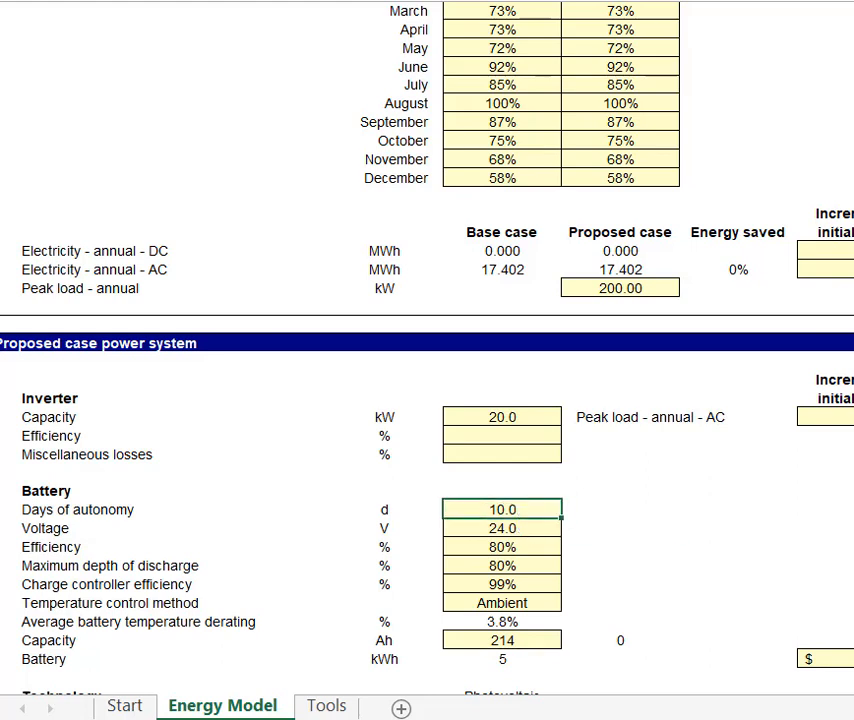
pyautogui.click(748, 719)
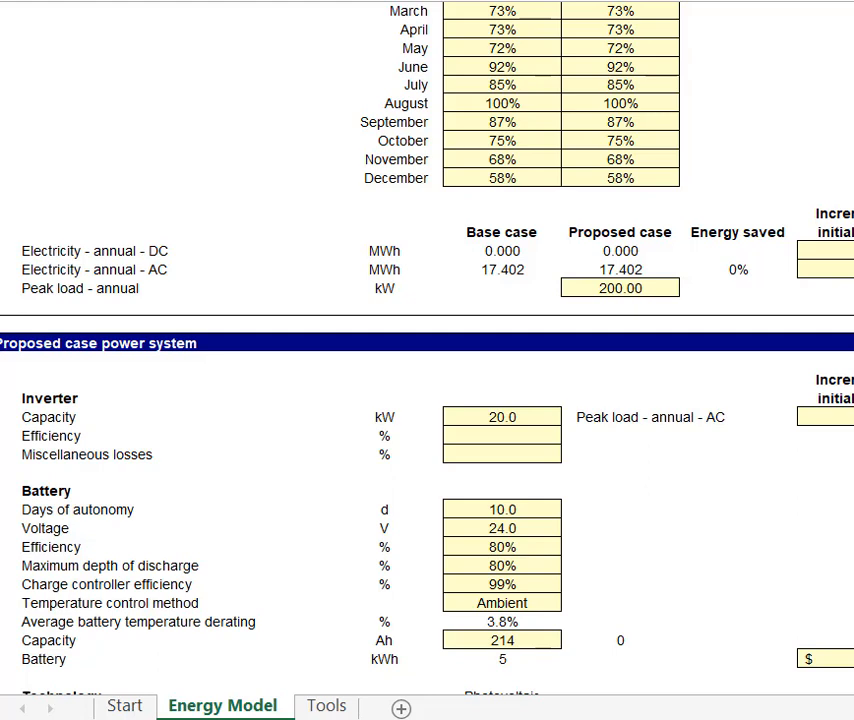
pyautogui.click(499, 510)
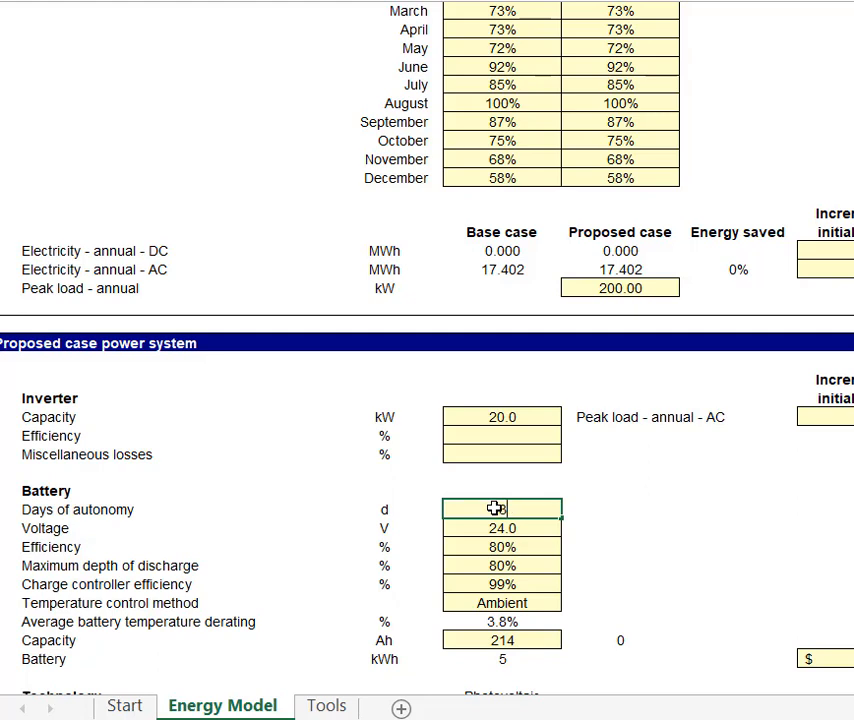
pyautogui.write('3')
pyautogui.press('Return')
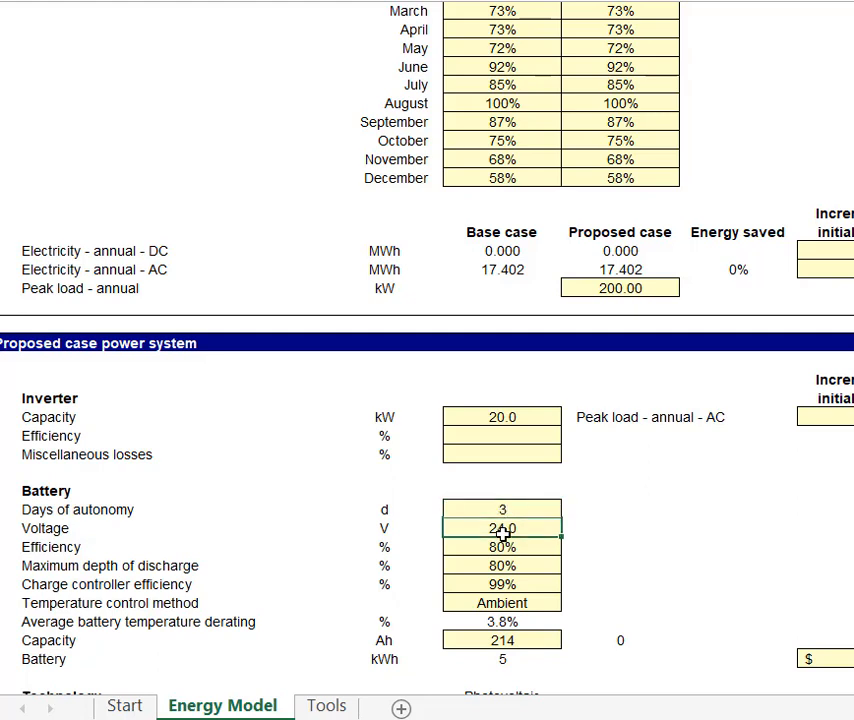
pyautogui.write('4')
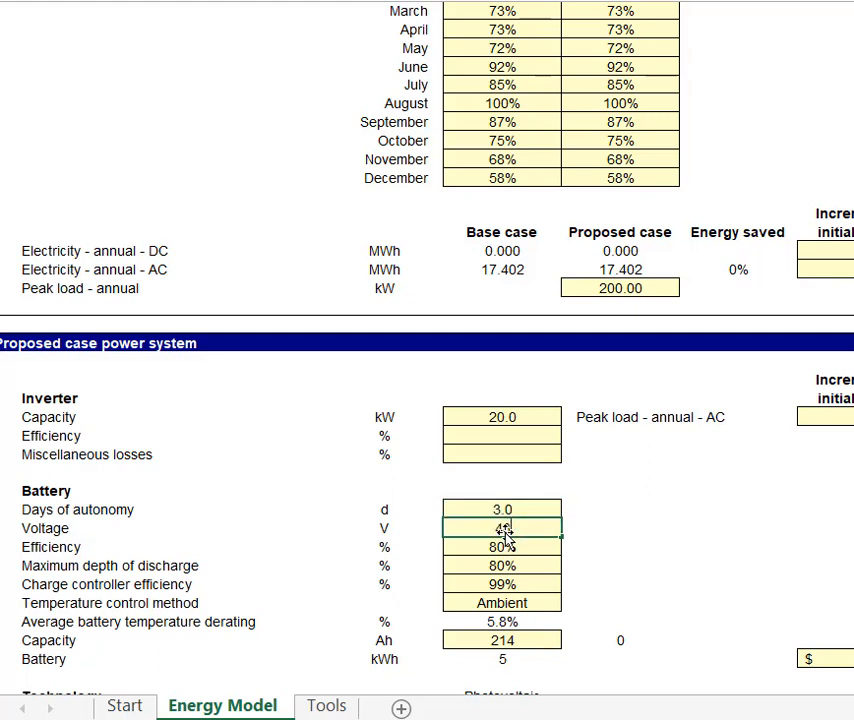
pyautogui.write('8')
# Step: Enter 75 as the battery's maximum depth of discharge
pyautogui.click(514, 566)
pyautogui.press('BackSpace')
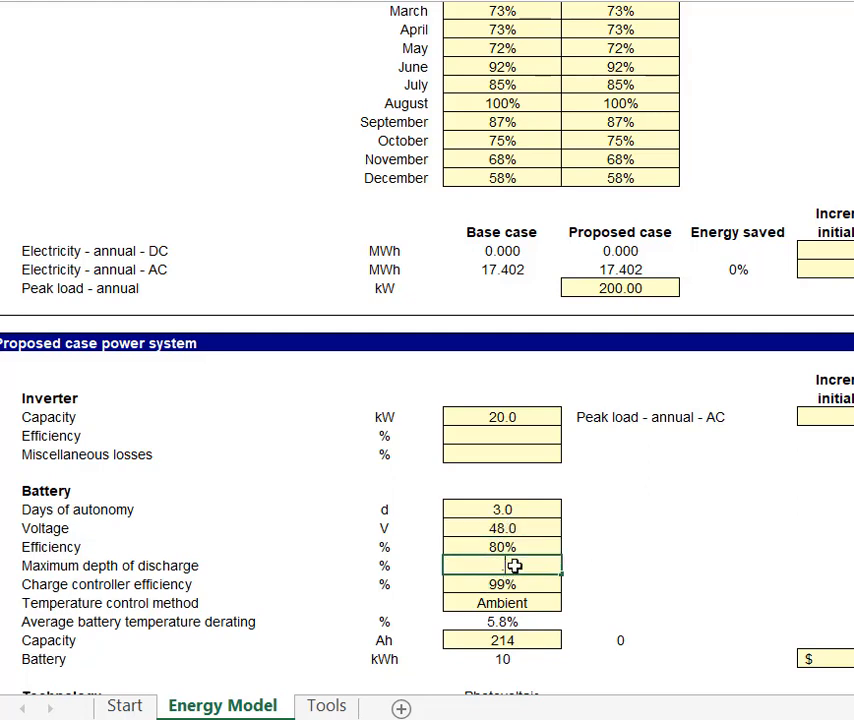
pyautogui.write('75')
pyautogui.click(612, 601)
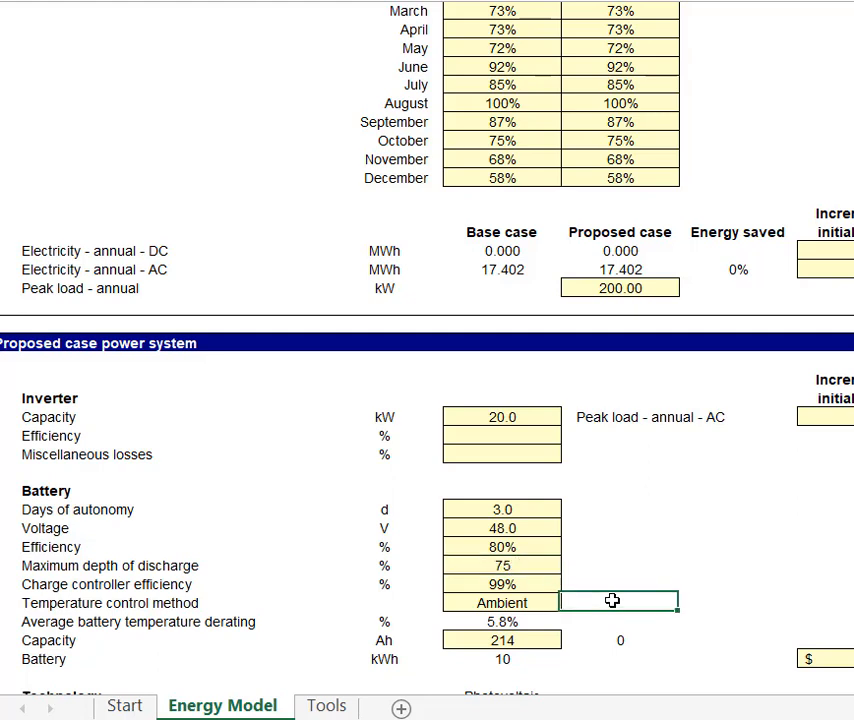
# Step: Change the battery's temperature control method to Constant
pyautogui.click(521, 603)
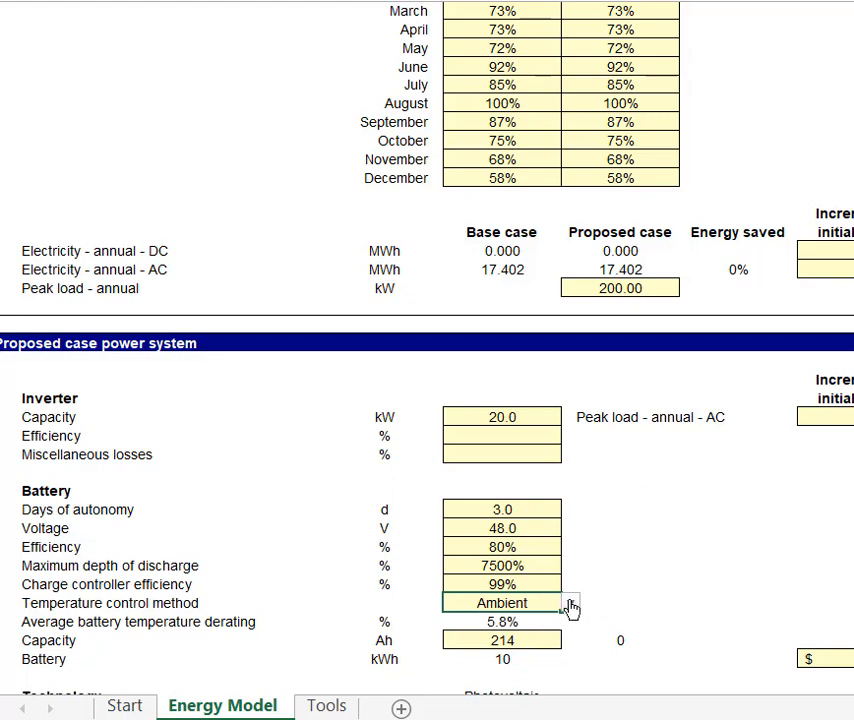
pyautogui.click(570, 607)
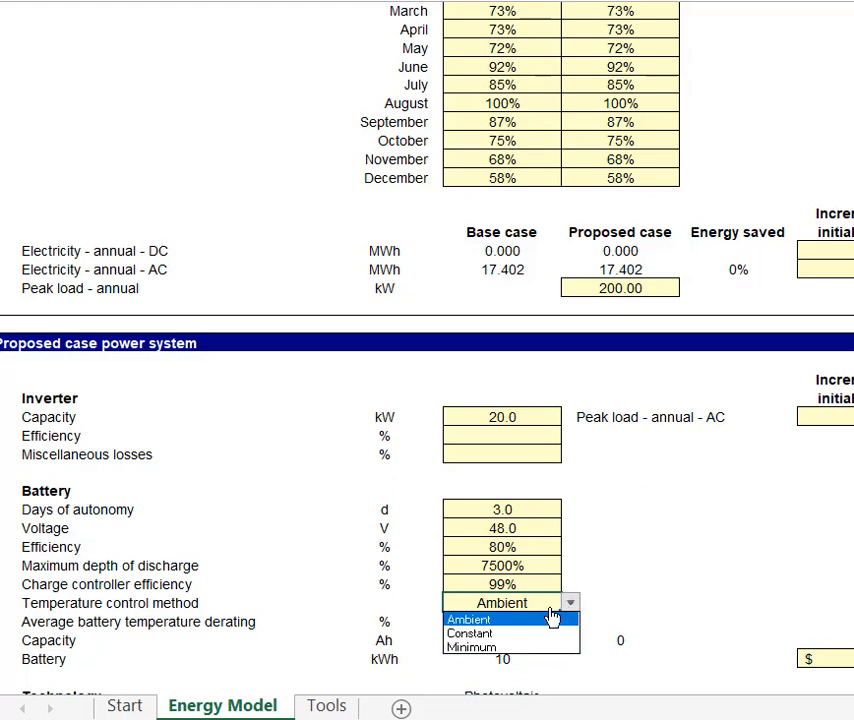
pyautogui.click(498, 634)
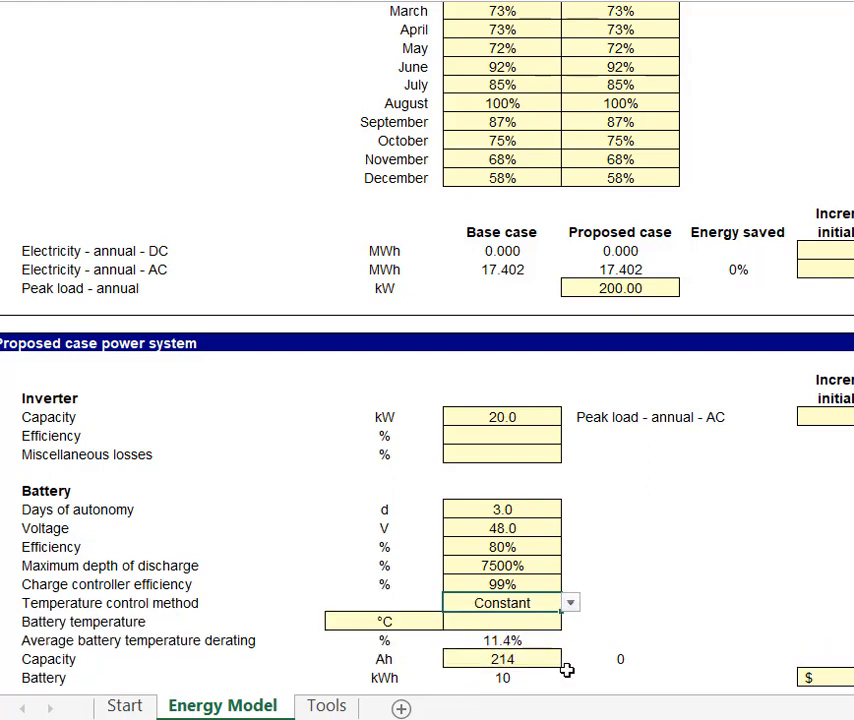
# Step: Switch the battery temperature unit to °F and set the battery temperature to 70
pyautogui.click(437, 625)
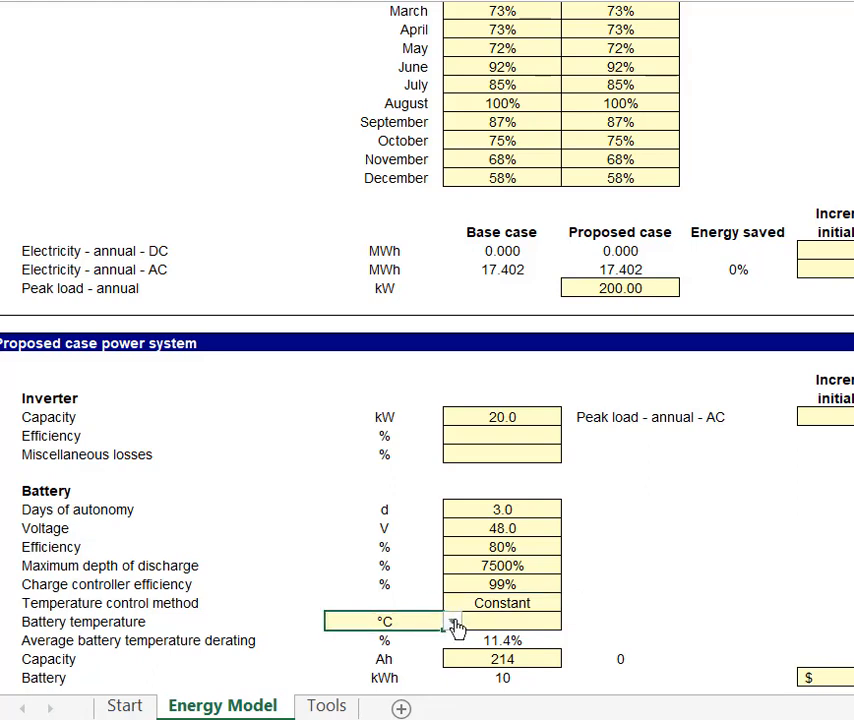
pyautogui.click(452, 621)
pyautogui.click(354, 652)
pyautogui.click(391, 626)
pyautogui.click(455, 622)
pyautogui.click(494, 622)
pyautogui.write('7')
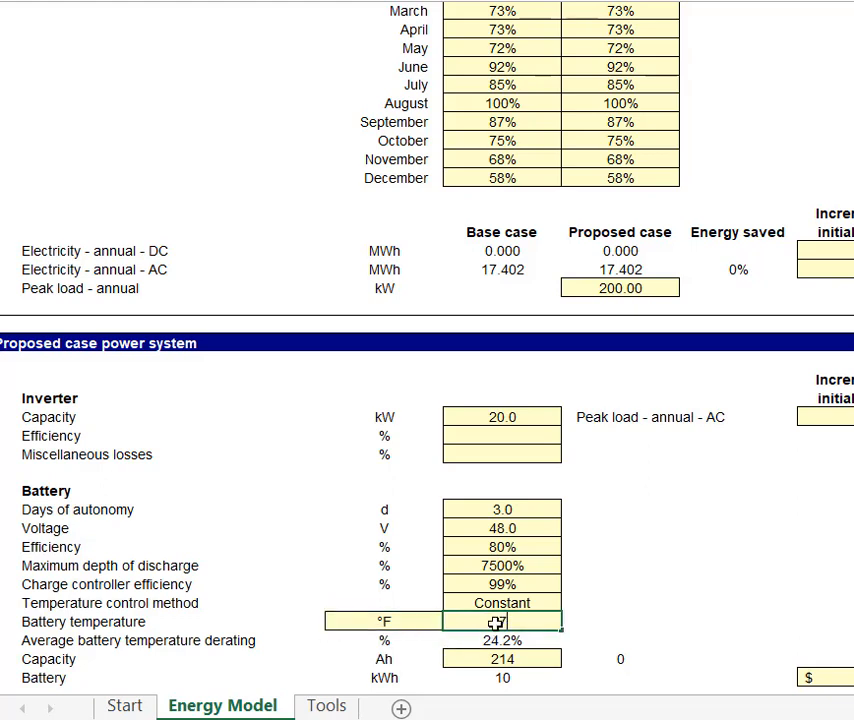
pyautogui.write('0')
pyautogui.click(604, 627)
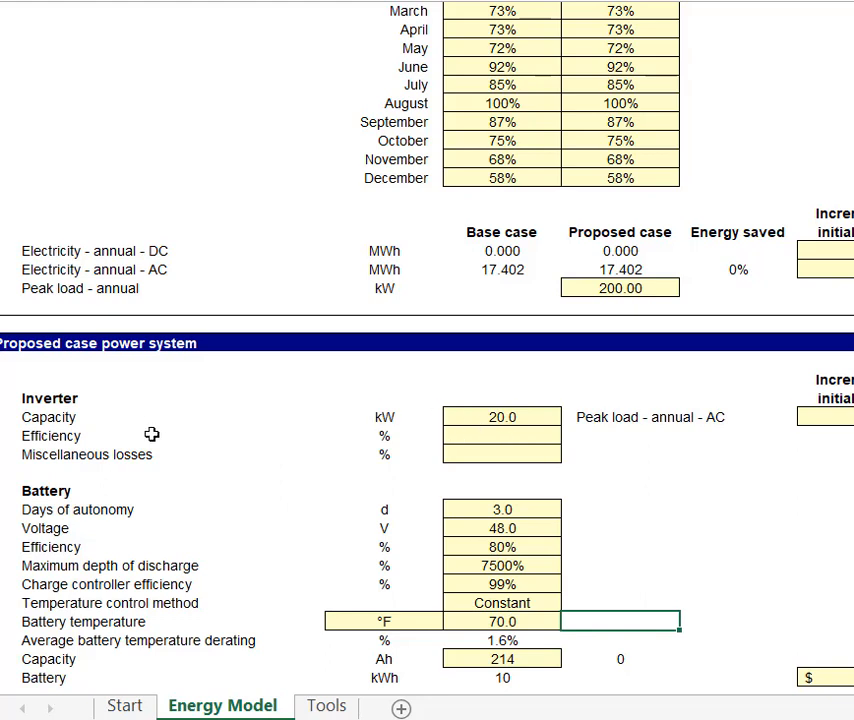
# Step: Set the inverter efficiency to 90% and its miscellaneous losses to 3%
pyautogui.click(500, 434)
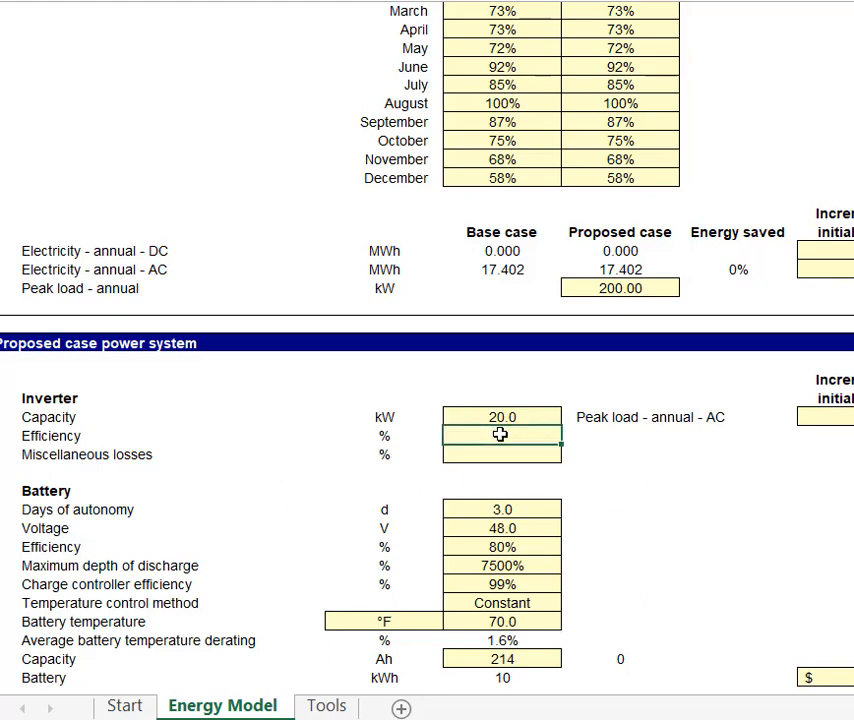
pyautogui.write('90')
pyautogui.click(629, 512)
pyautogui.click(505, 454)
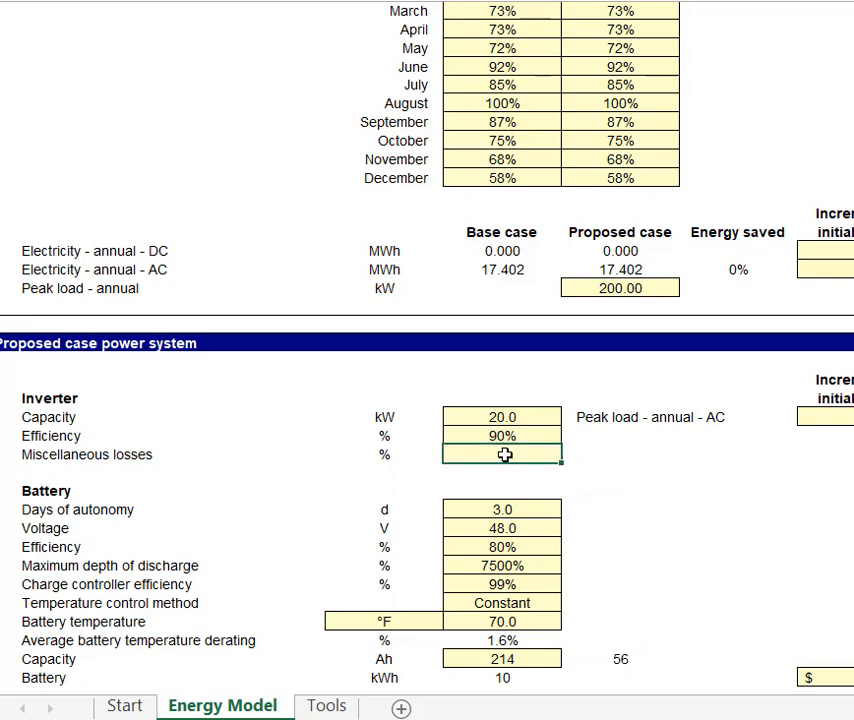
pyautogui.write('3')
pyautogui.click(729, 491)
# Step: Set the slope of the fixed solar array to 32° in the resource assessment
pyautogui.scroll(-6, 729, 491)
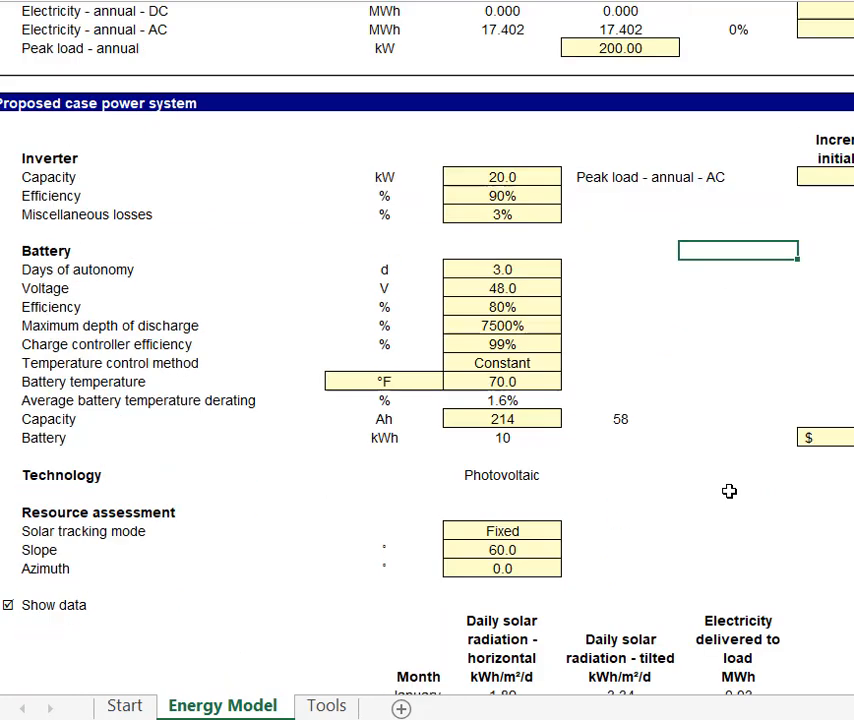
pyautogui.scroll(-1, 729, 491)
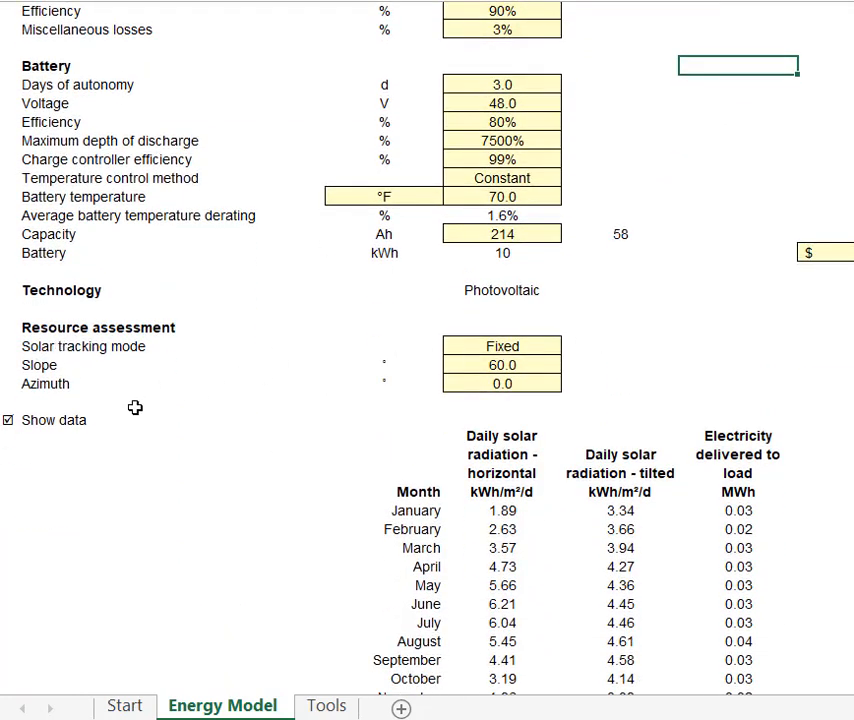
pyautogui.click(502, 366)
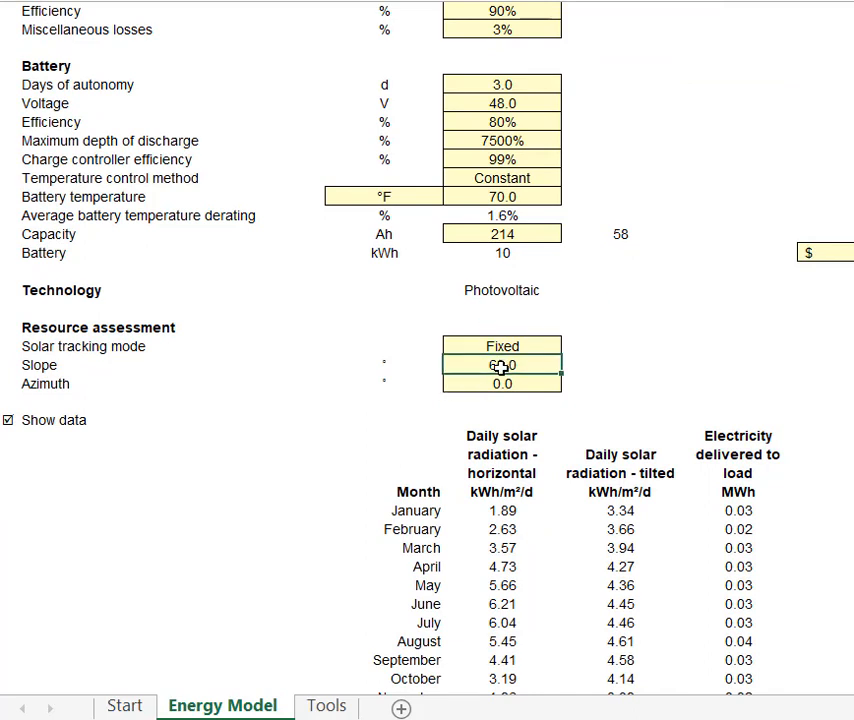
pyautogui.doubleClick(502, 366)
pyautogui.click(663, 376)
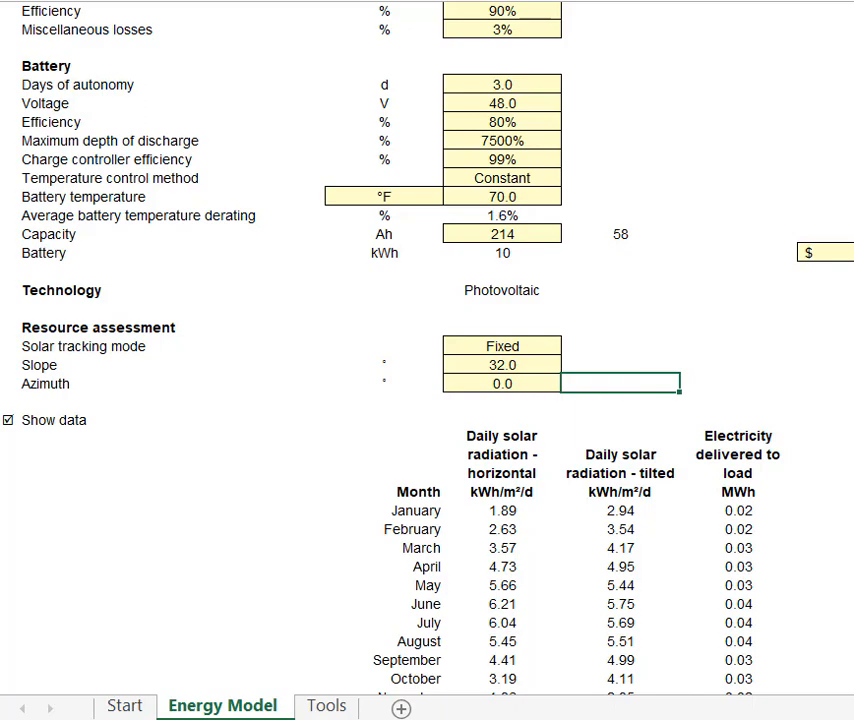
# Step: Change the photovoltaic module type to poly-Si
pyautogui.scroll(-10, 663, 376)
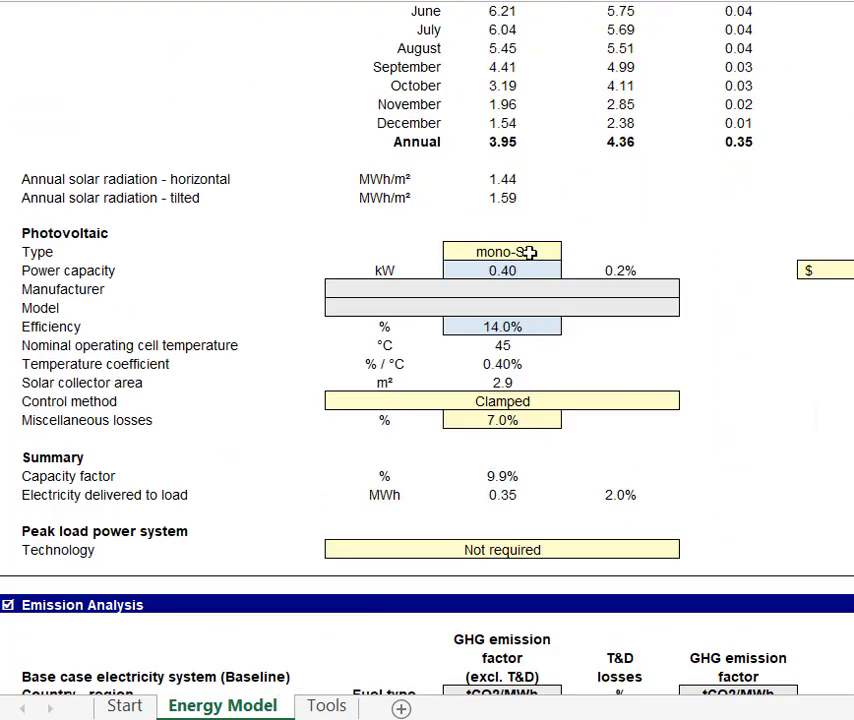
pyautogui.click(549, 251)
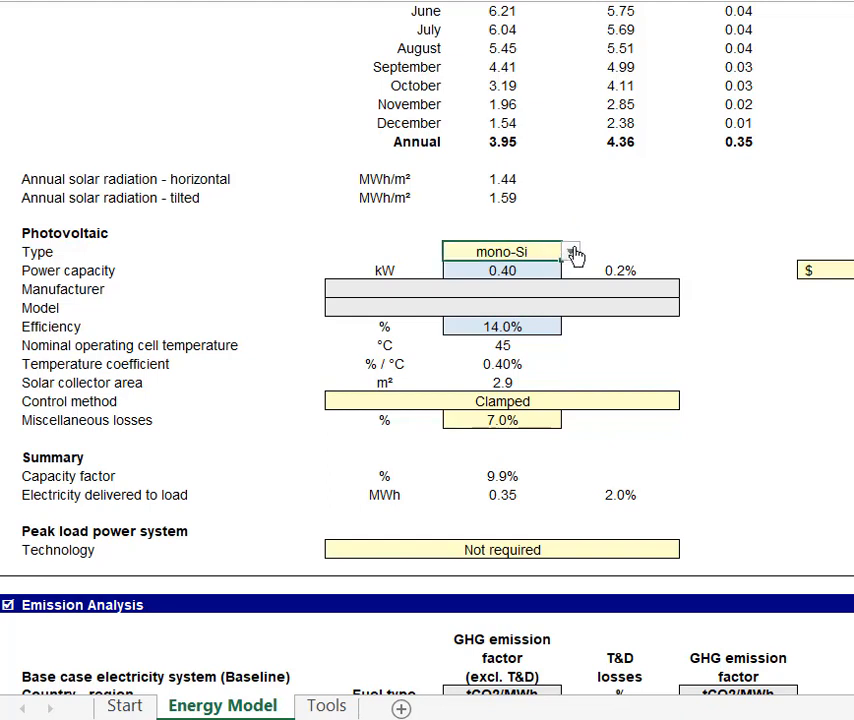
pyautogui.click(572, 252)
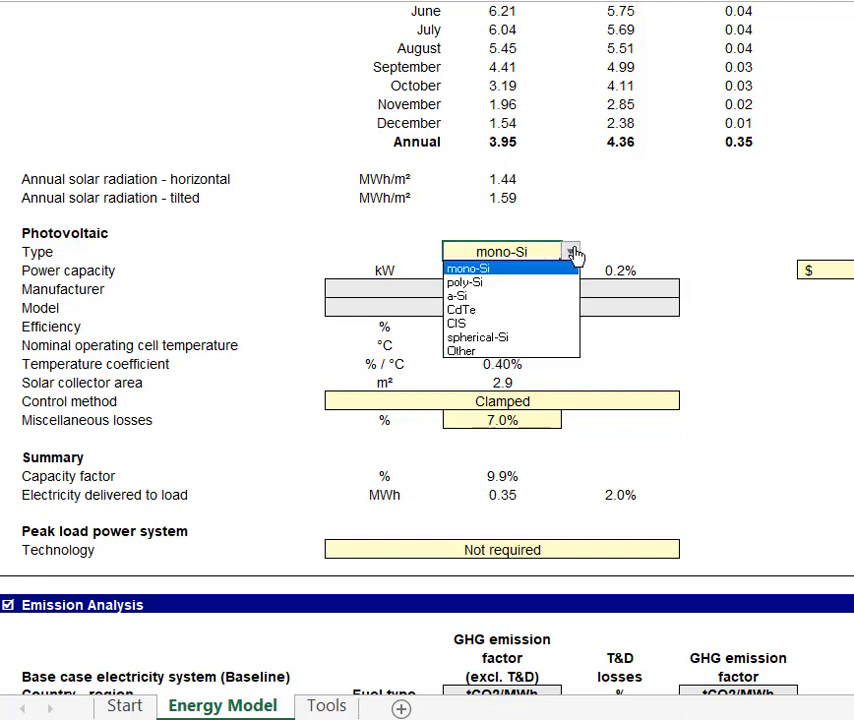
pyautogui.click(475, 284)
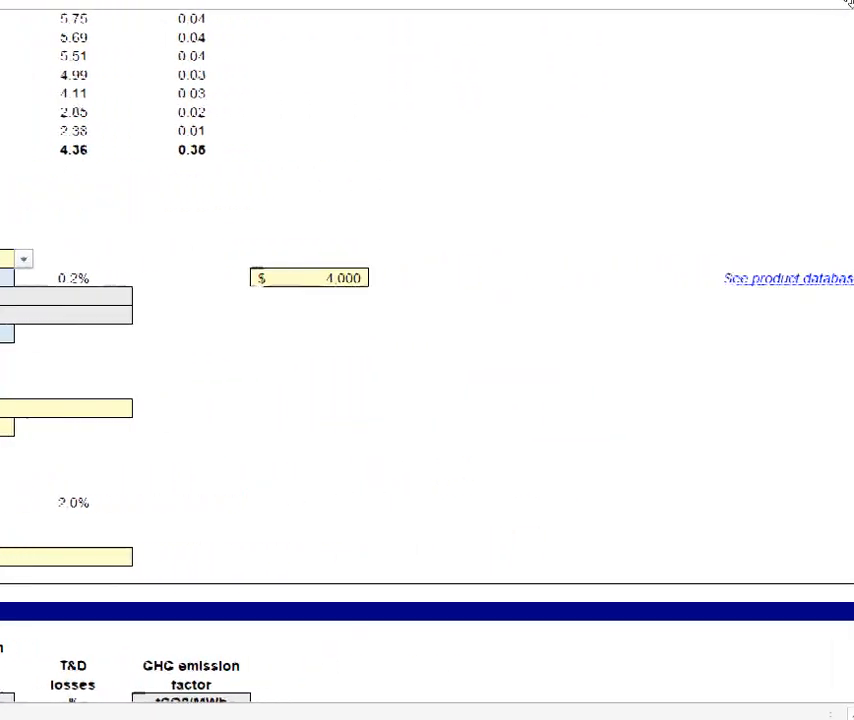
# Step: Choose the Aleo Solar poly-Si - S16 165W module from the product database with 40 units and apply it
pyautogui.click(776, 280)
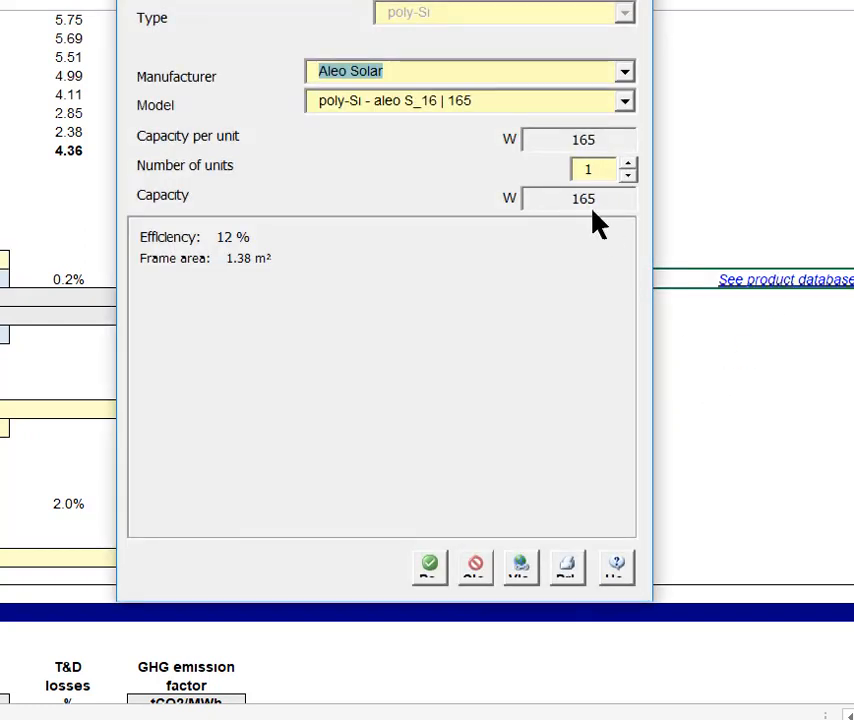
pyautogui.click(624, 102)
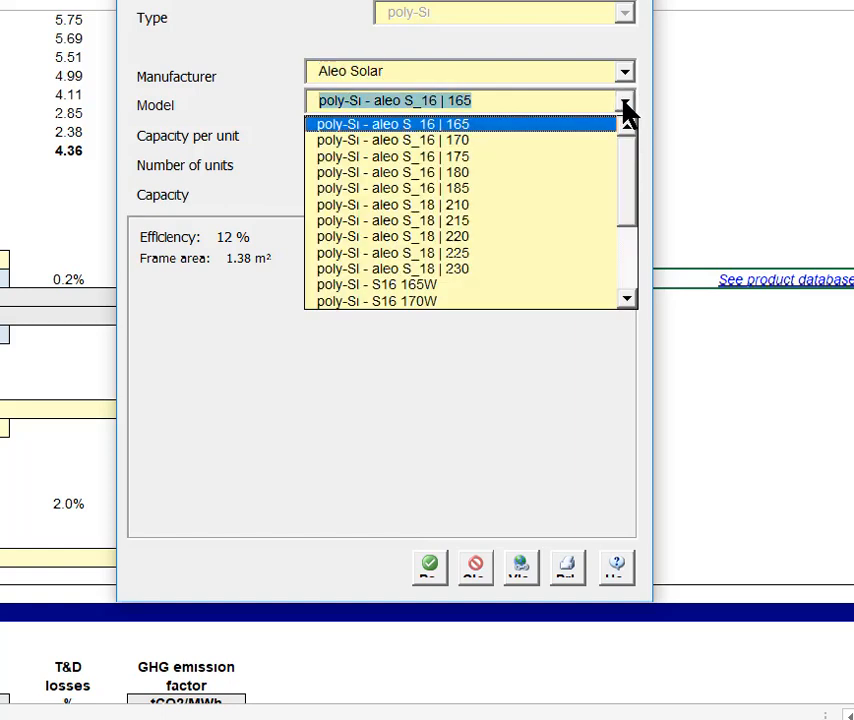
pyautogui.click(432, 285)
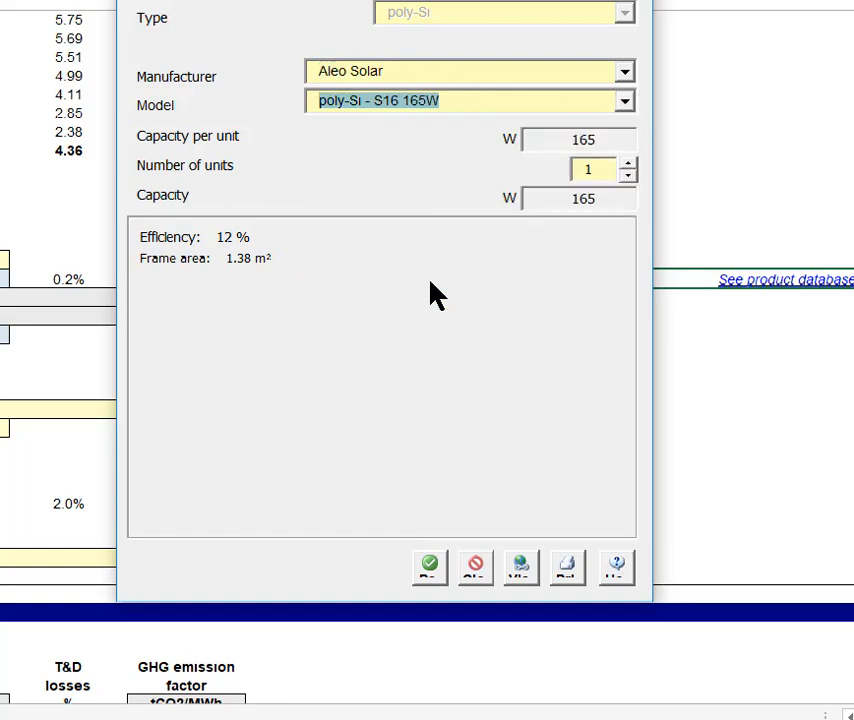
pyautogui.click(608, 168)
pyautogui.moveTo(608, 168); pyautogui.dragTo(528, 179)
pyautogui.write('40')
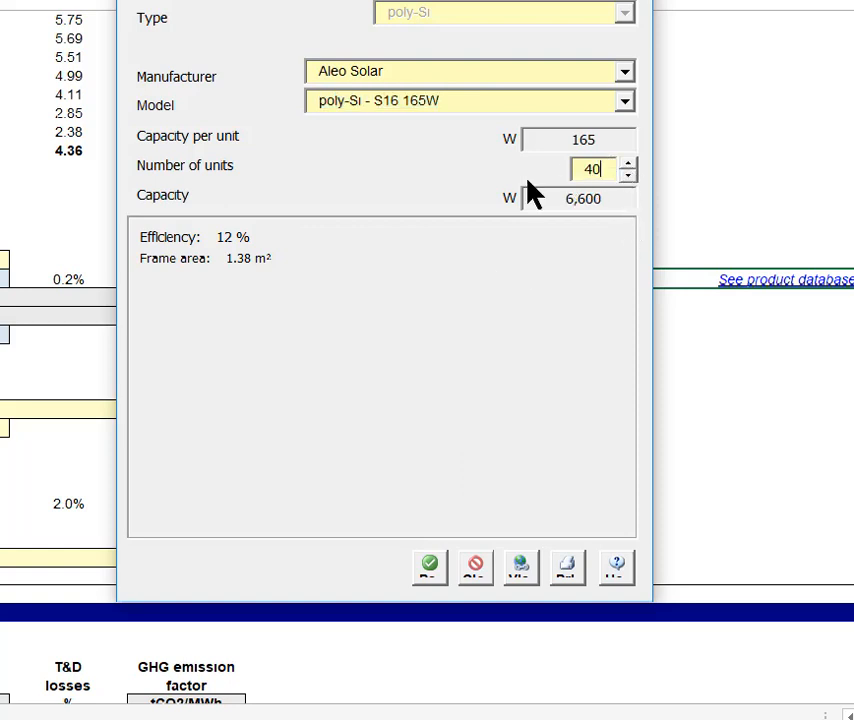
pyautogui.click(429, 567)
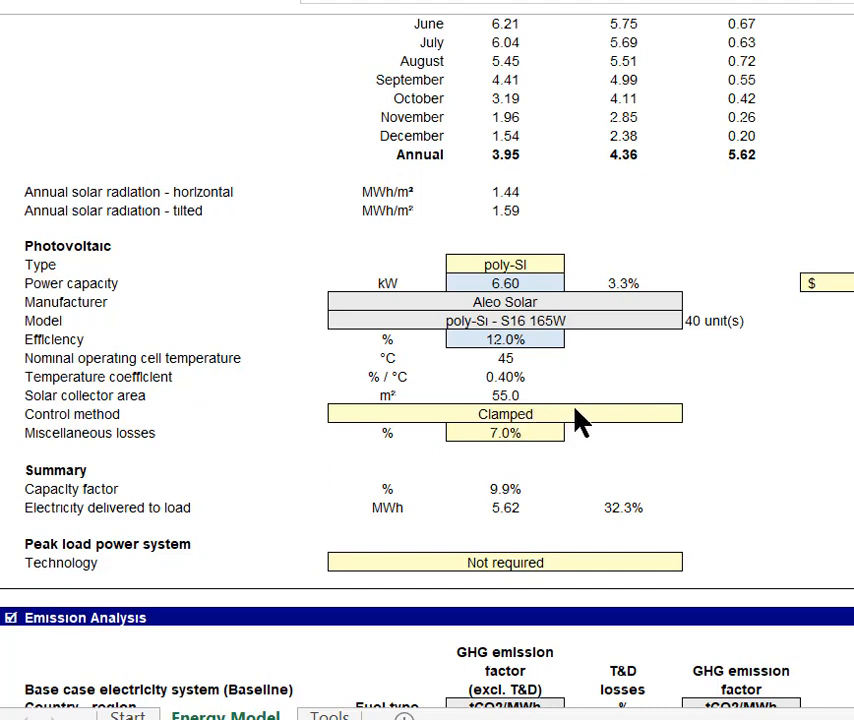
# Step: Change the photovoltaic control method to Maximum power point tracker
pyautogui.click(679, 415)
pyautogui.click(691, 414)
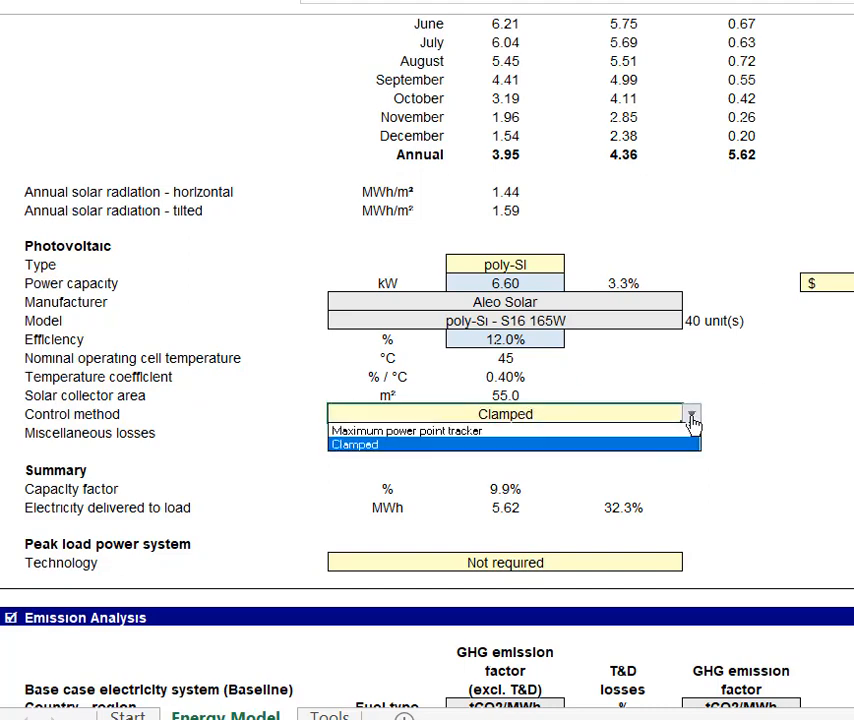
pyautogui.click(465, 432)
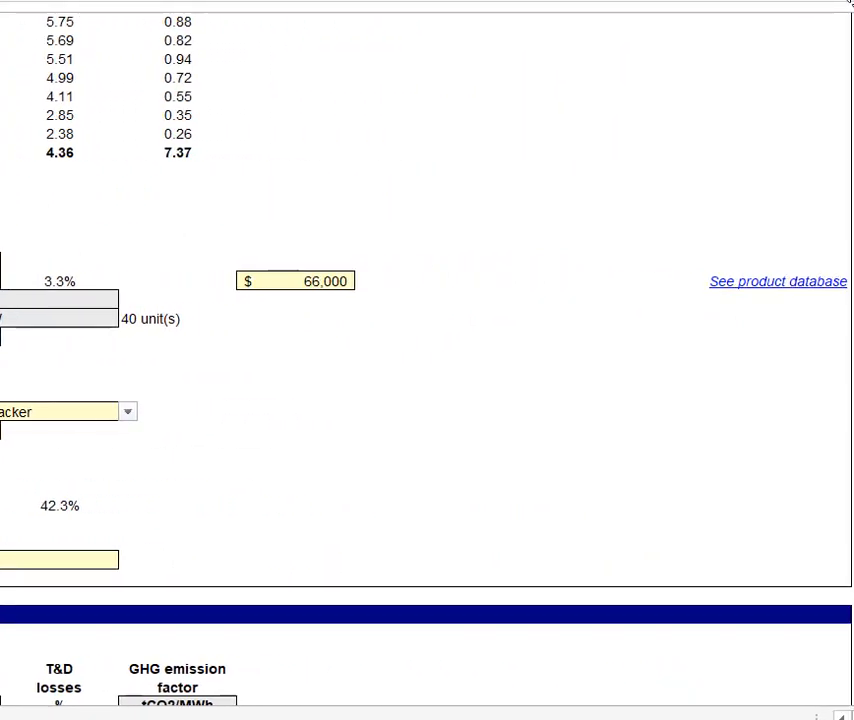
# Step: Try larger quantities of the Aleo Solar module in the product database, first 90 and finally 100 units
pyautogui.click(779, 281)
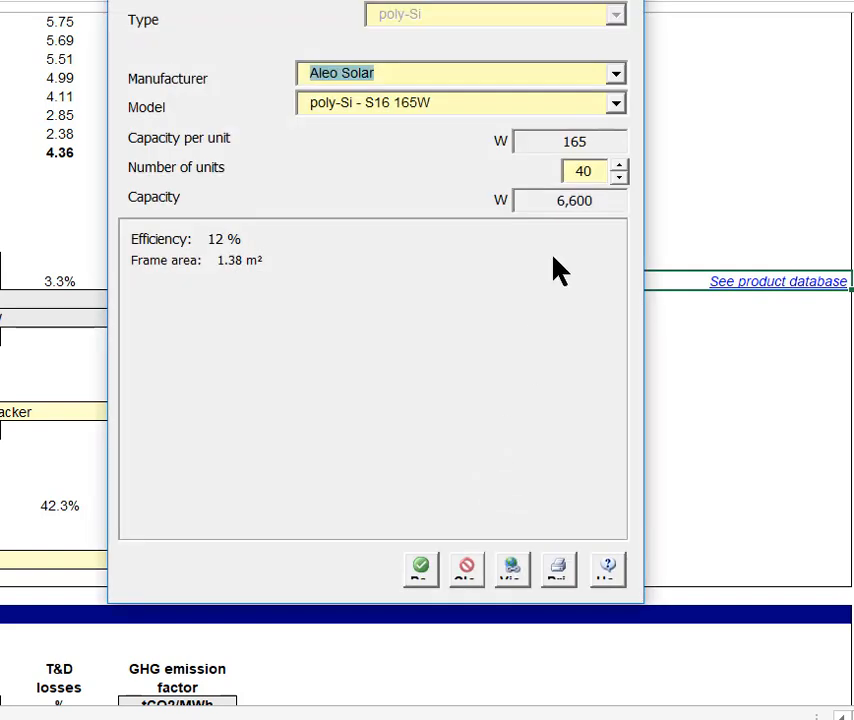
pyautogui.moveTo(599, 170); pyautogui.dragTo(561, 172)
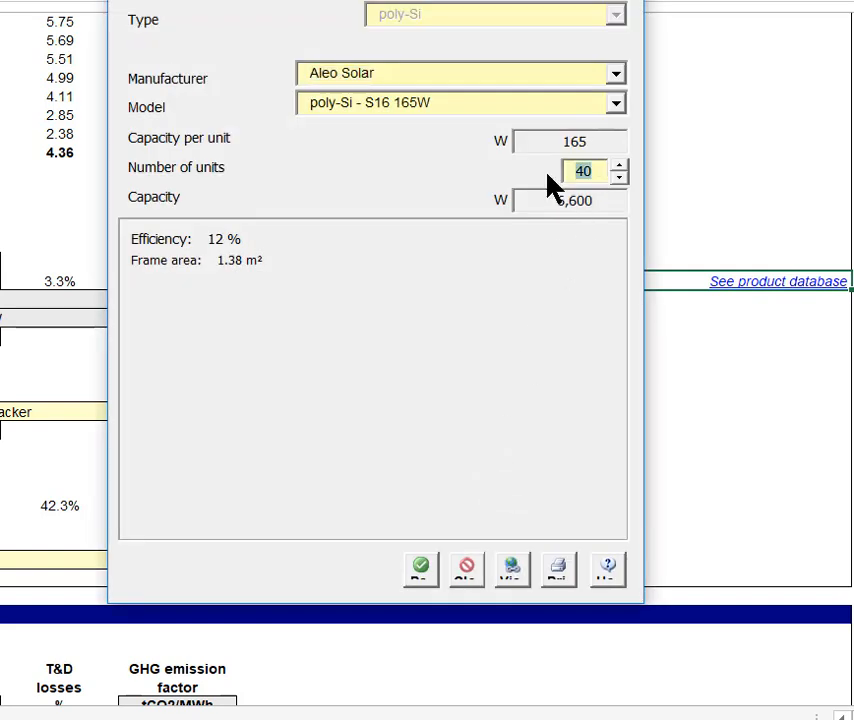
pyautogui.write('90')
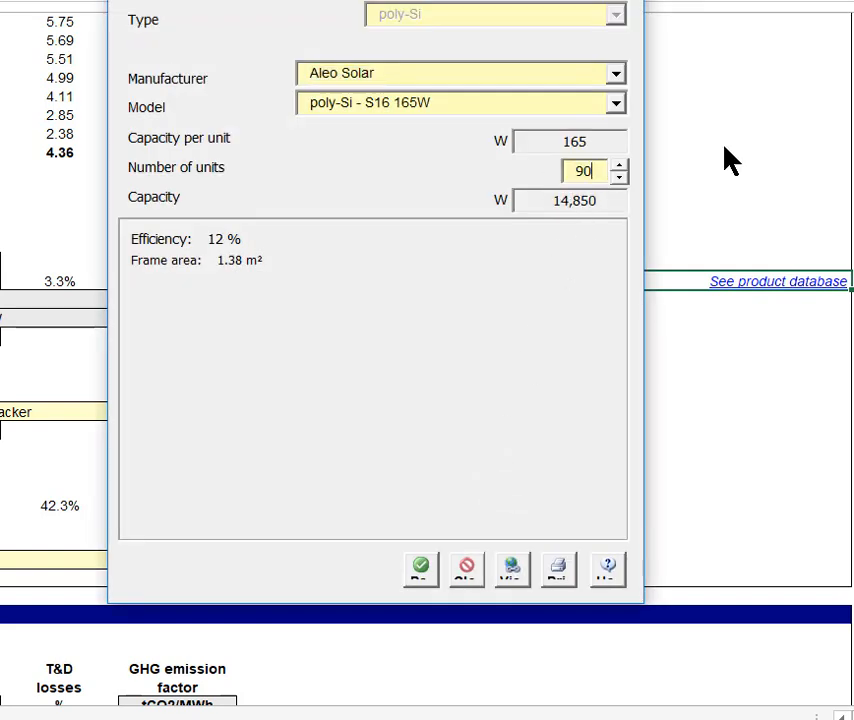
pyautogui.click(421, 569)
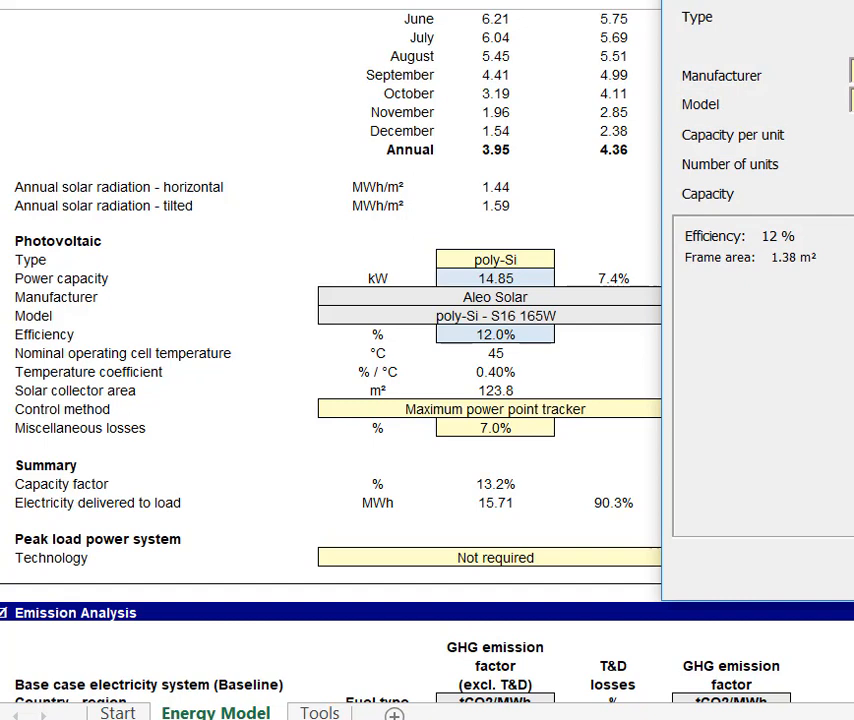
pyautogui.press('Return')
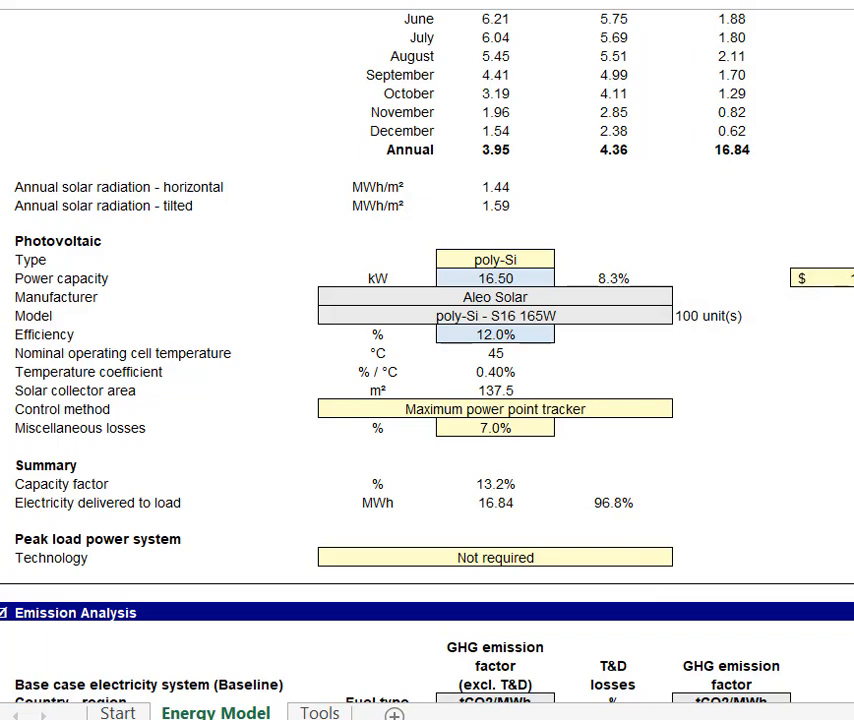
# Step: Examine the monthly electricity delivered to load, the photovoltaic summary, and the inverter and battery settings against the annual load
pyautogui.scroll(-3, 427, 356)
pyautogui.scroll(3, 427, 356)
pyautogui.scroll(4, 427, 356)
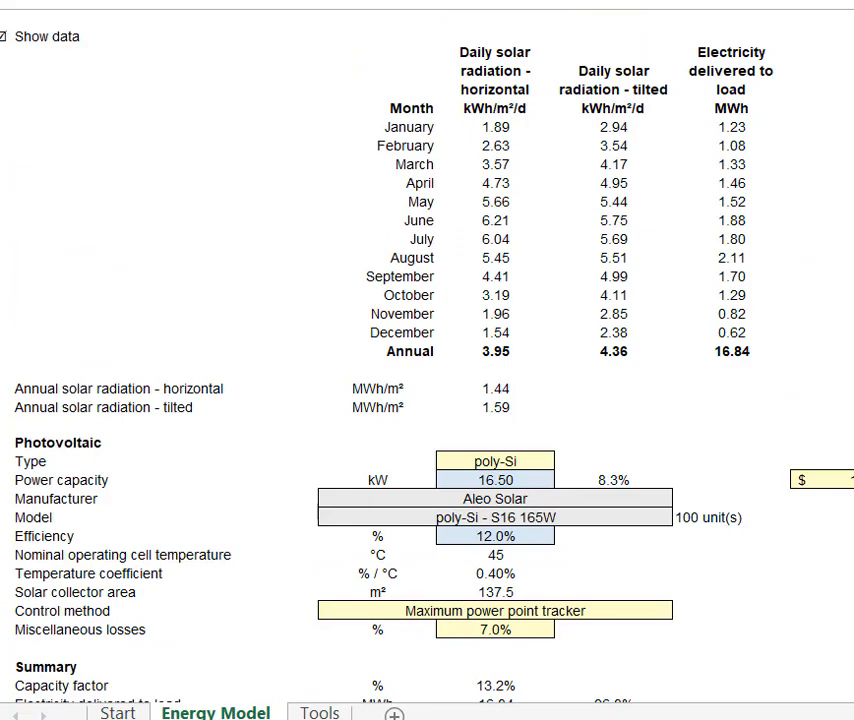
pyautogui.scroll(9, 427, 356)
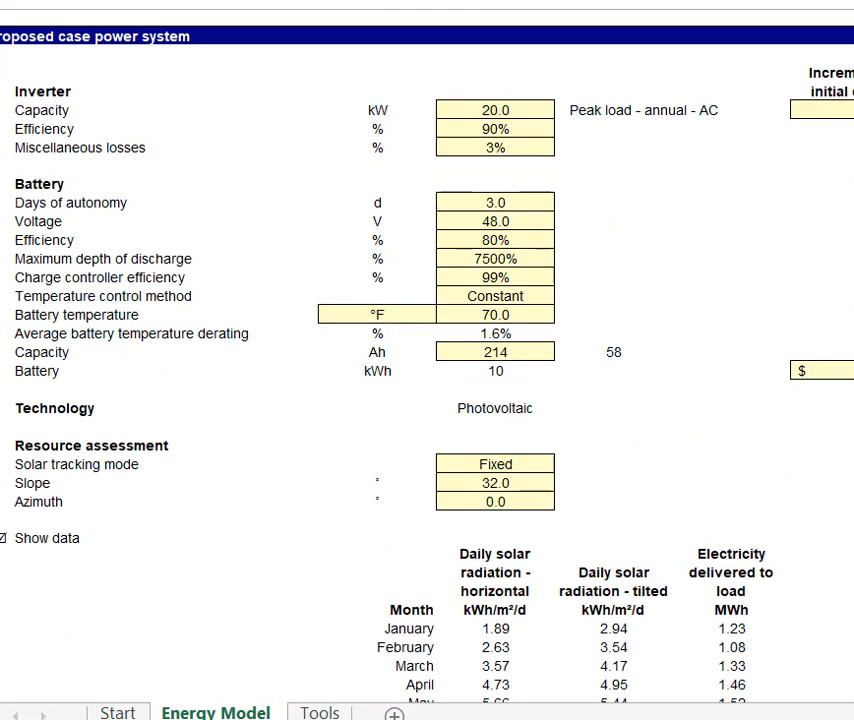
pyautogui.scroll(4, 427, 356)
pyautogui.scroll(-3, 427, 356)
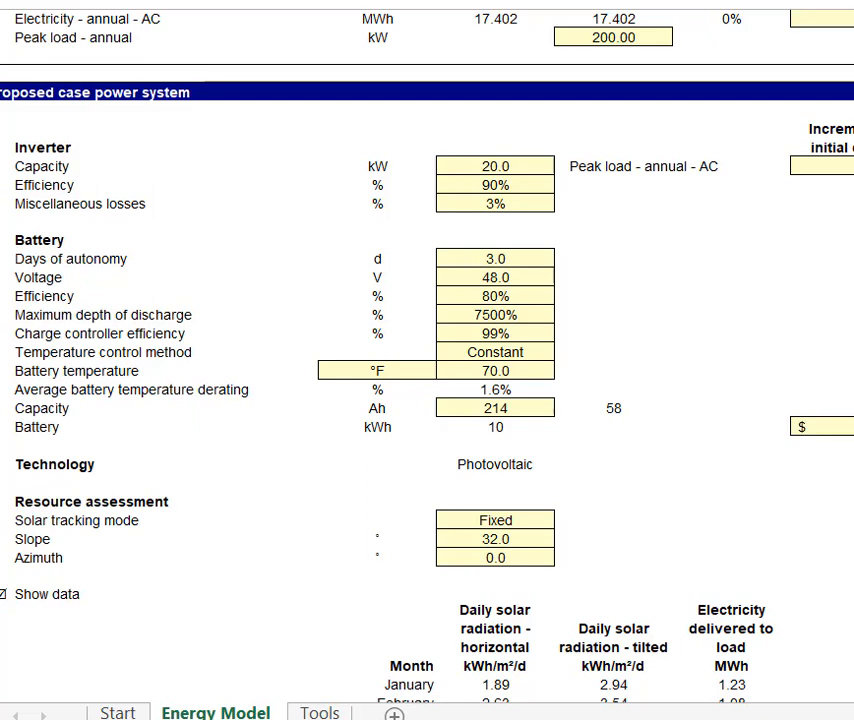
pyautogui.scroll(2, 427, 360)
pyautogui.scroll(-6, 427, 360)
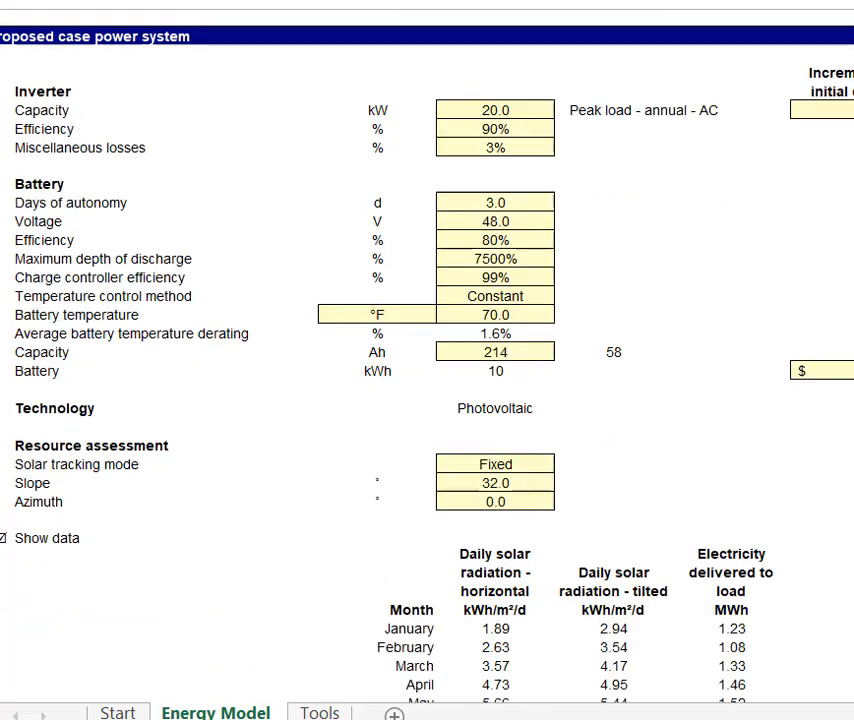
pyautogui.scroll(-8, 427, 360)
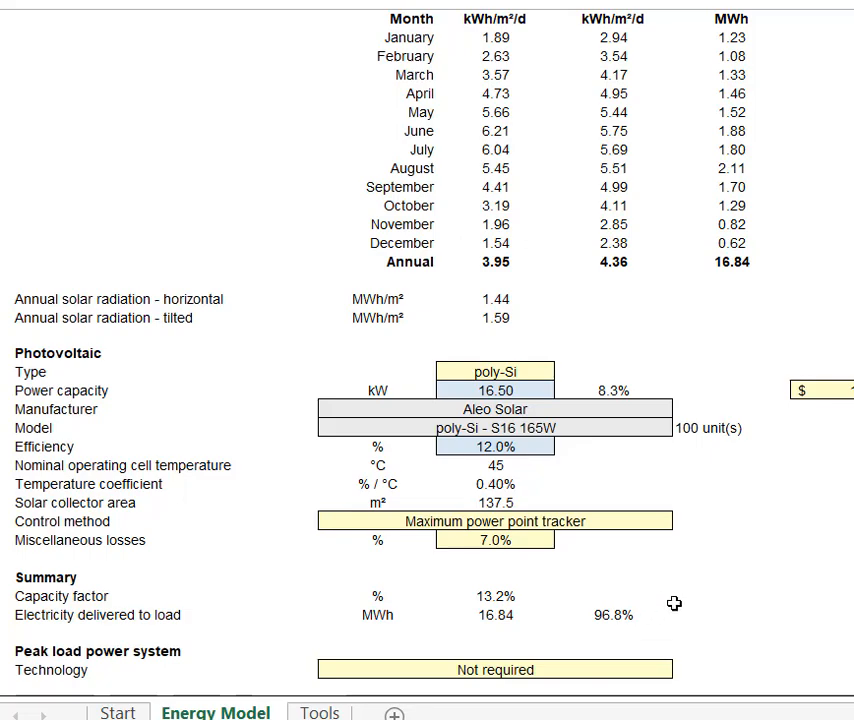
pyautogui.scroll(1, 770, 568)
pyautogui.scroll(4, 770, 568)
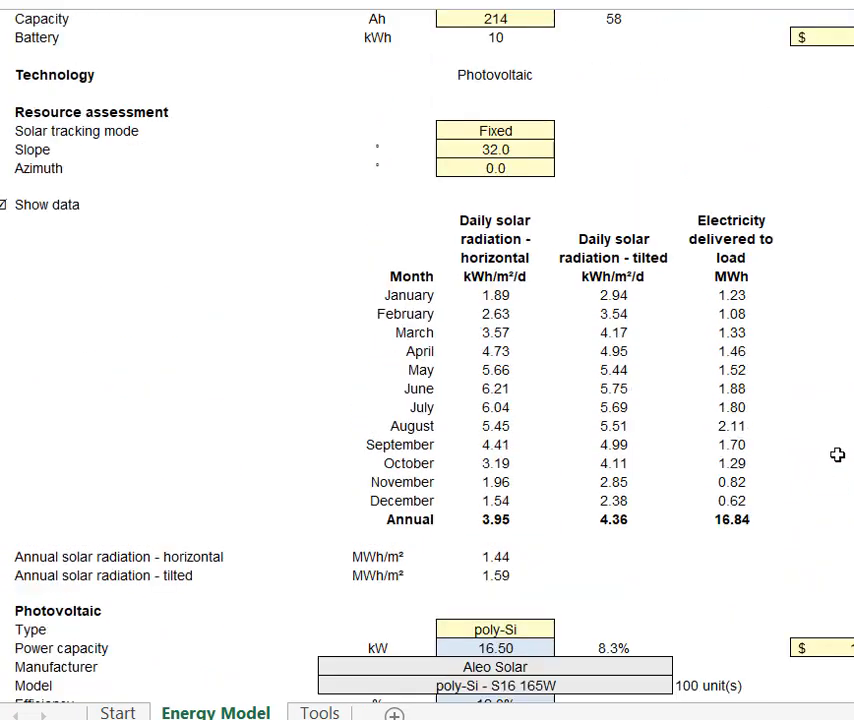
# Step: Set the battery capacity to 60 Ah
pyautogui.scroll(5, 837, 455)
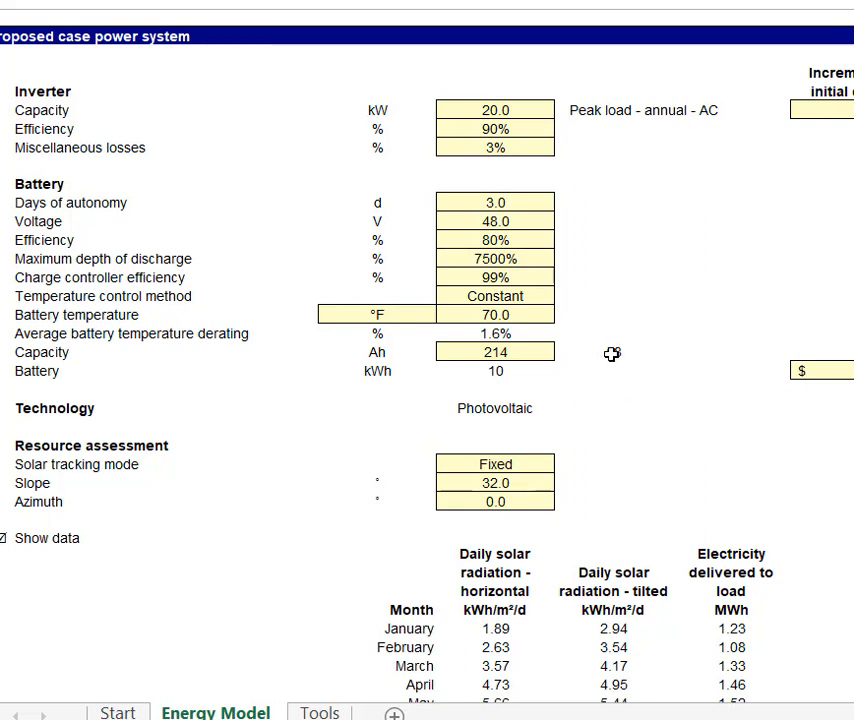
pyautogui.click(500, 354)
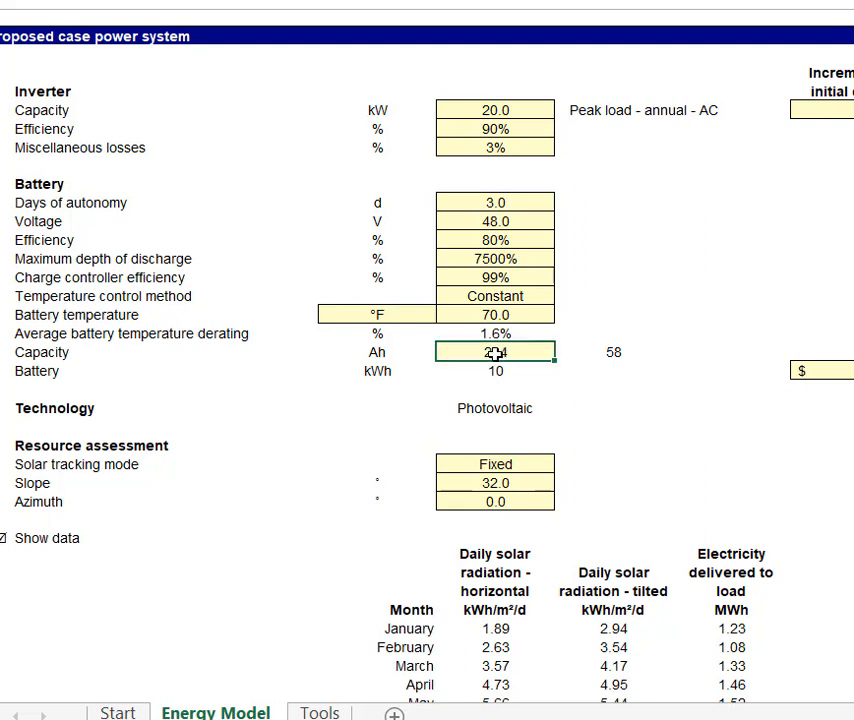
pyautogui.write('60')
pyautogui.click(610, 409)
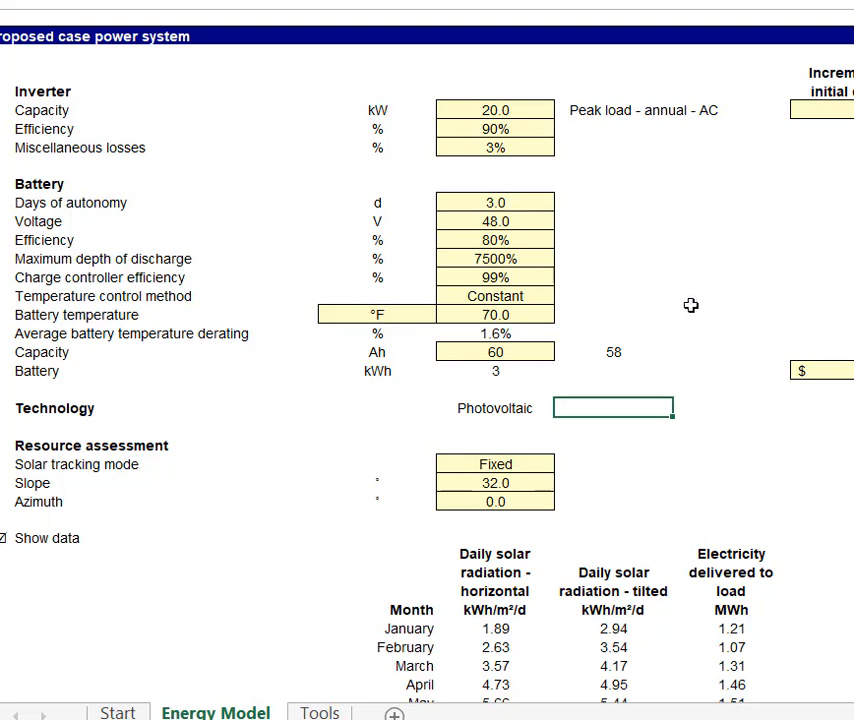
# Step: Check how the battery capacity and module quantity affect the monthly radiation table and the share of electricity delivered to the load
pyautogui.scroll(2, 692, 305)
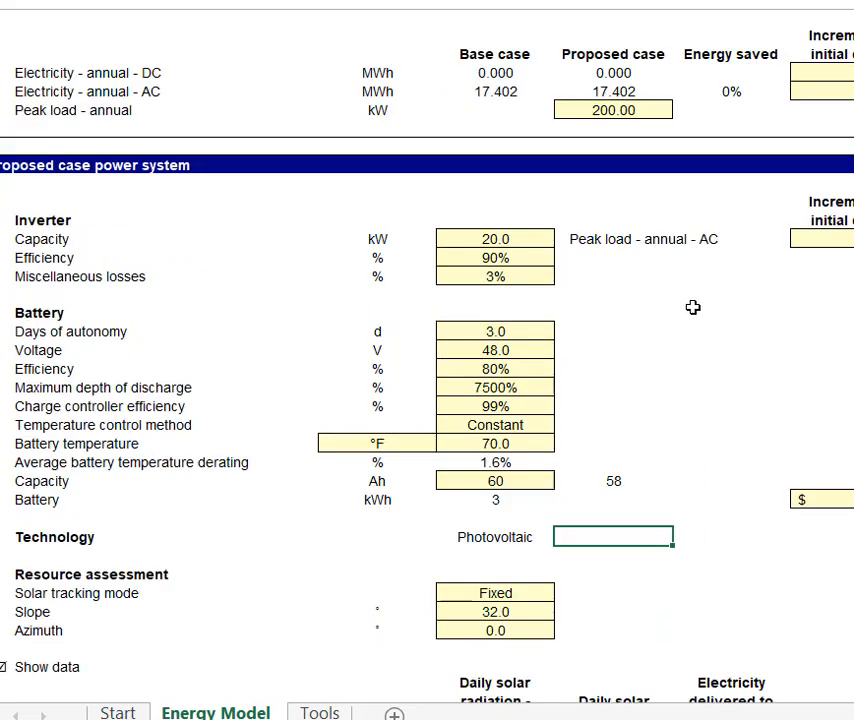
pyautogui.scroll(-8, 692, 307)
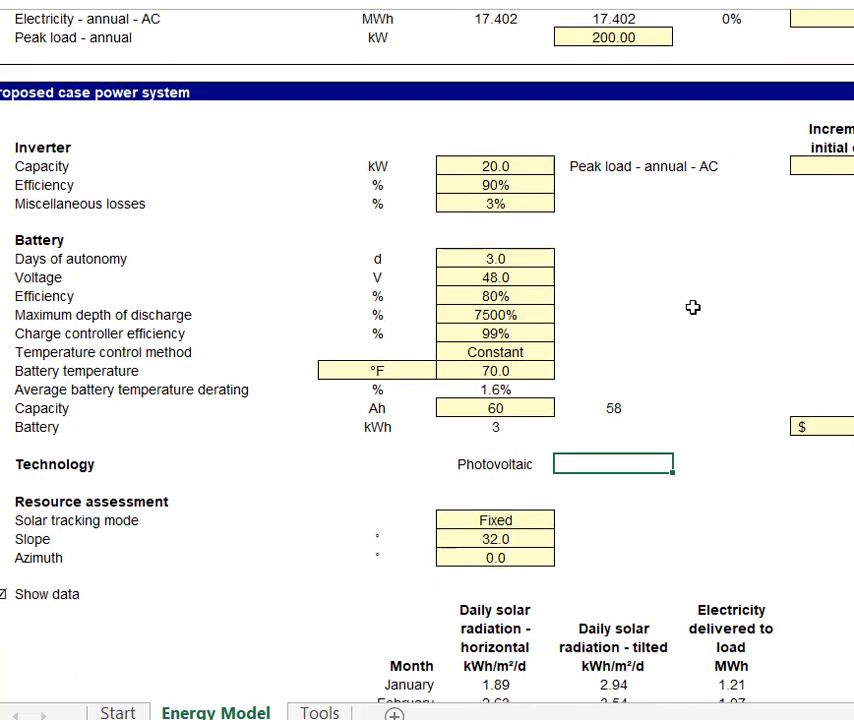
pyautogui.scroll(-6, 692, 307)
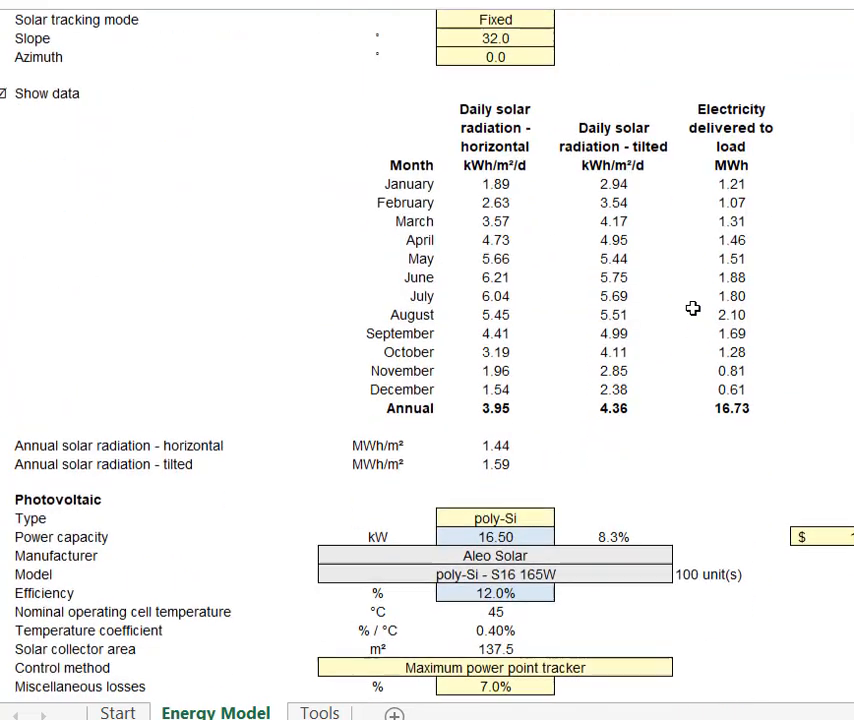
pyautogui.scroll(-1, 692, 310)
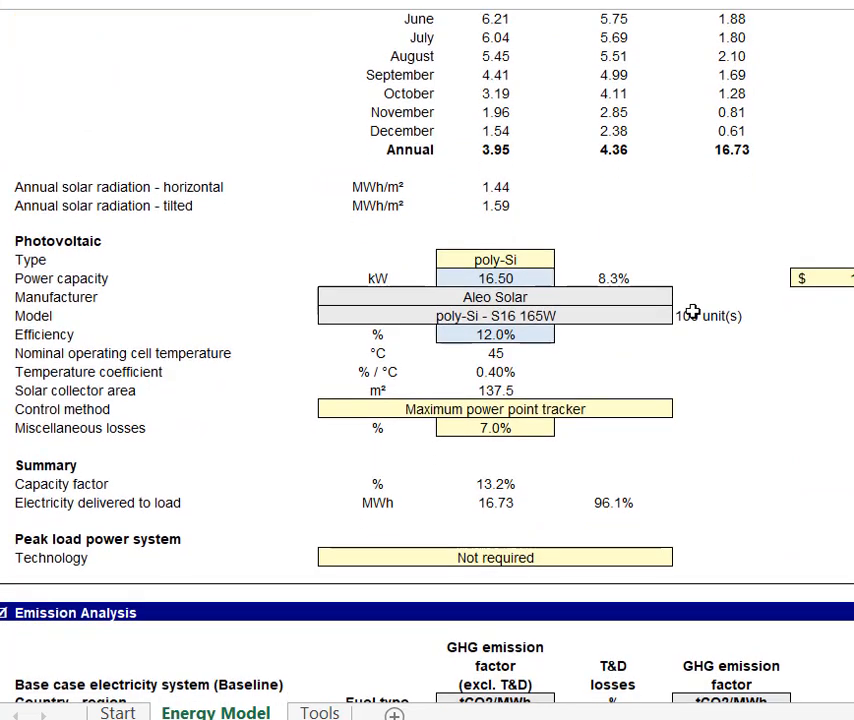
pyautogui.scroll(-1, 696, 313)
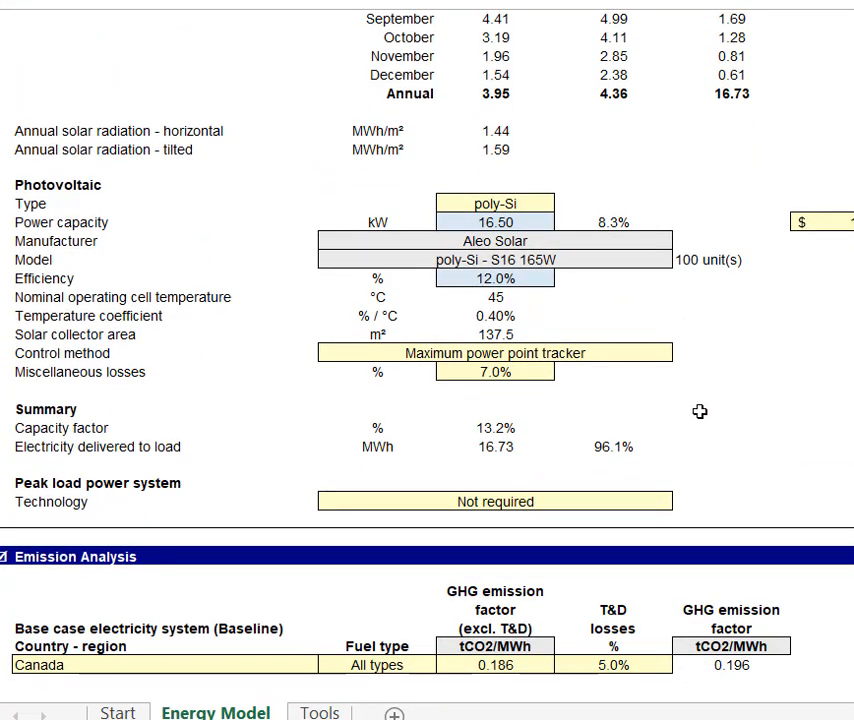
pyautogui.scroll(1, 699, 411)
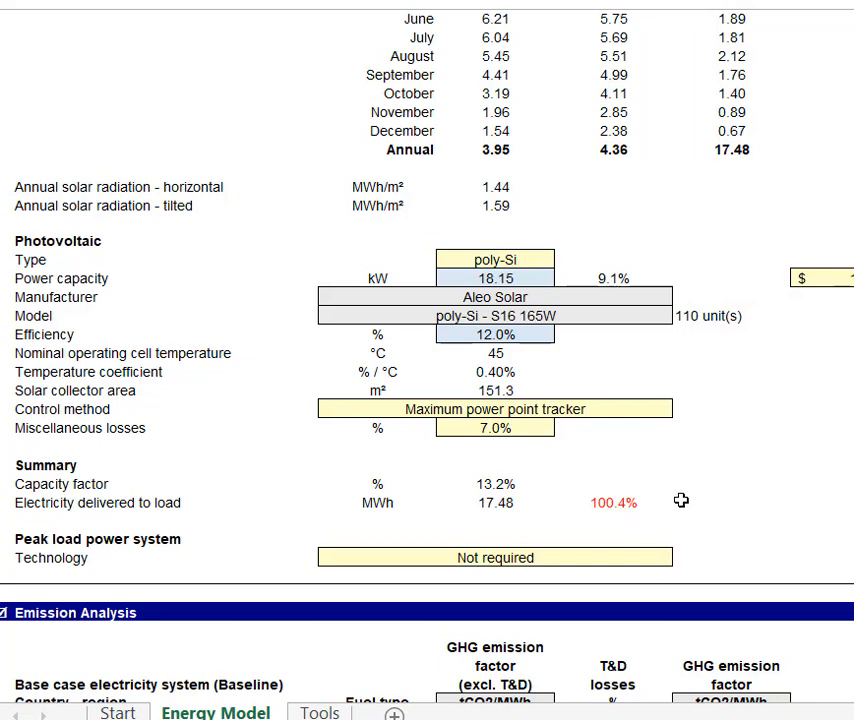
pyautogui.scroll(2, 841, 500)
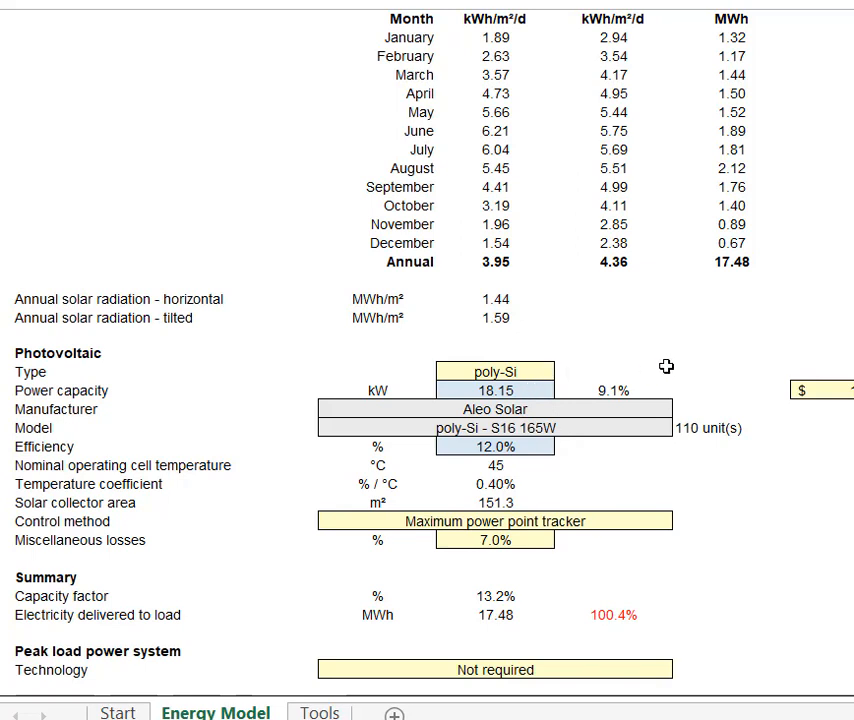
pyautogui.scroll(5, 805, 393)
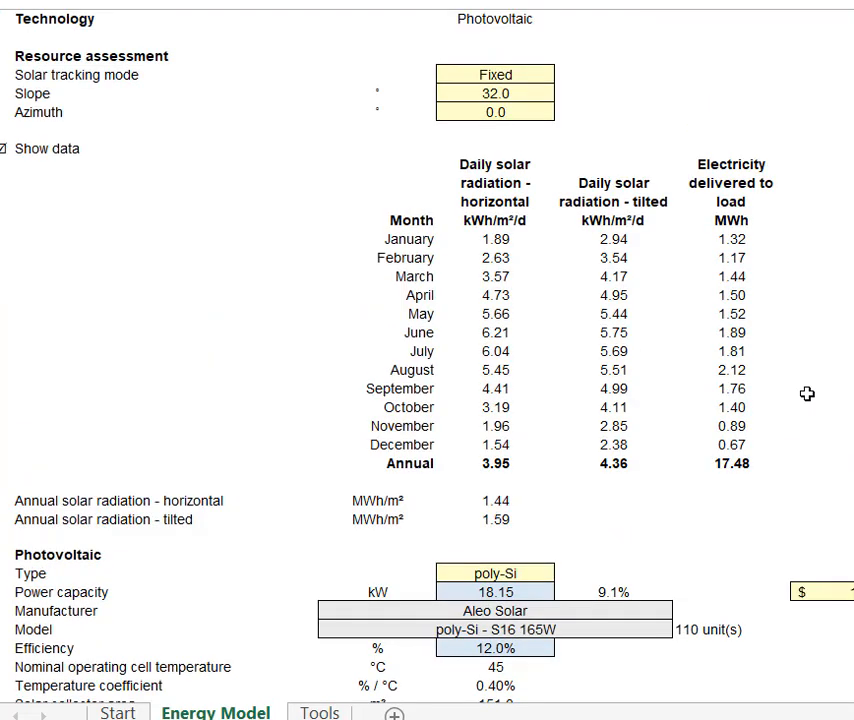
pyautogui.scroll(5, 807, 393)
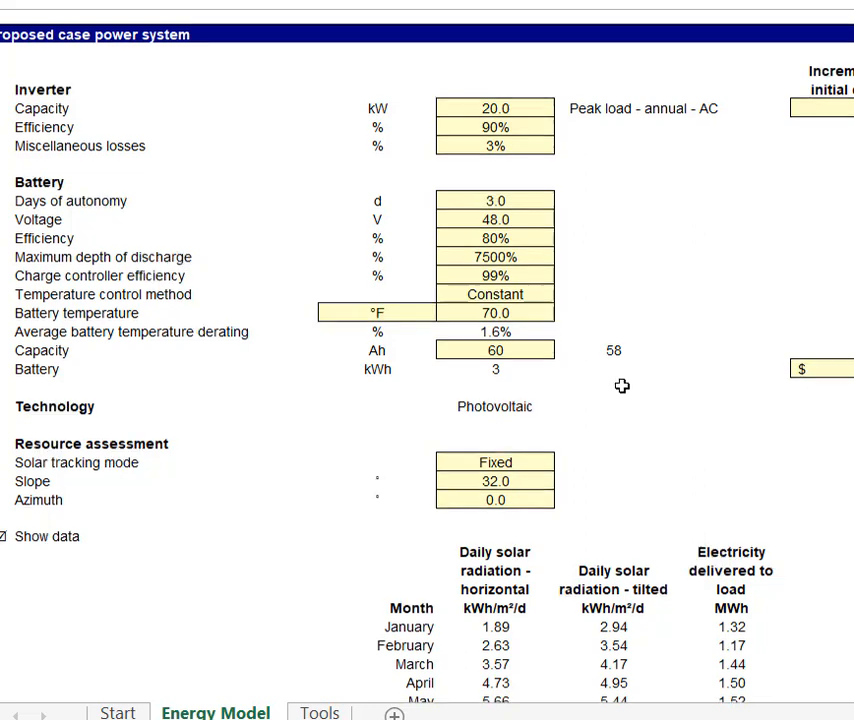
pyautogui.scroll(-4, 622, 386)
pyautogui.scroll(-7, 643, 388)
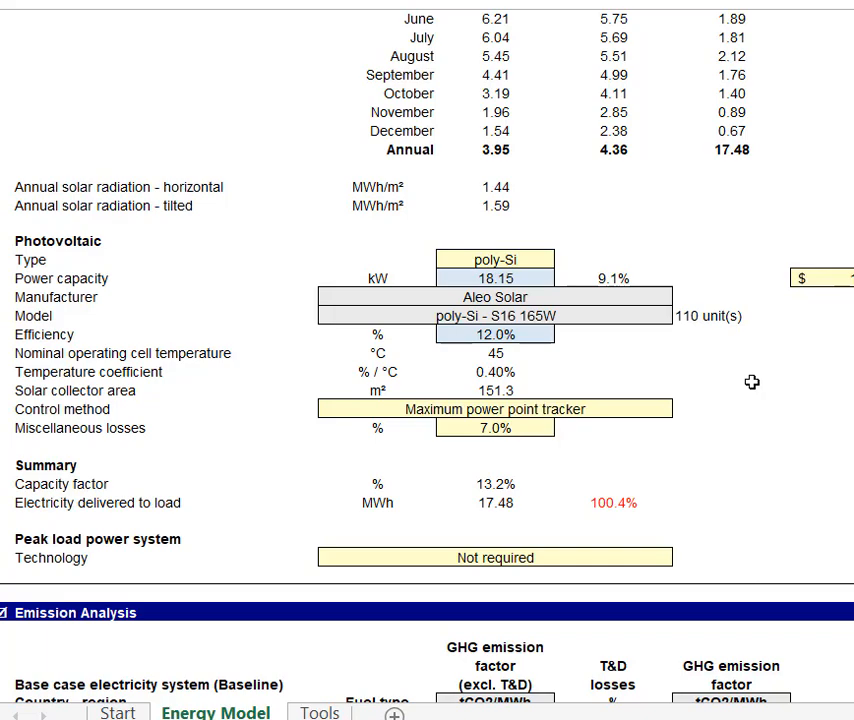
# Step: Compare the photovoltaic and monthly delivery results with the battery settings, inverter settings and annual AC load
pyautogui.scroll(7, 752, 382)
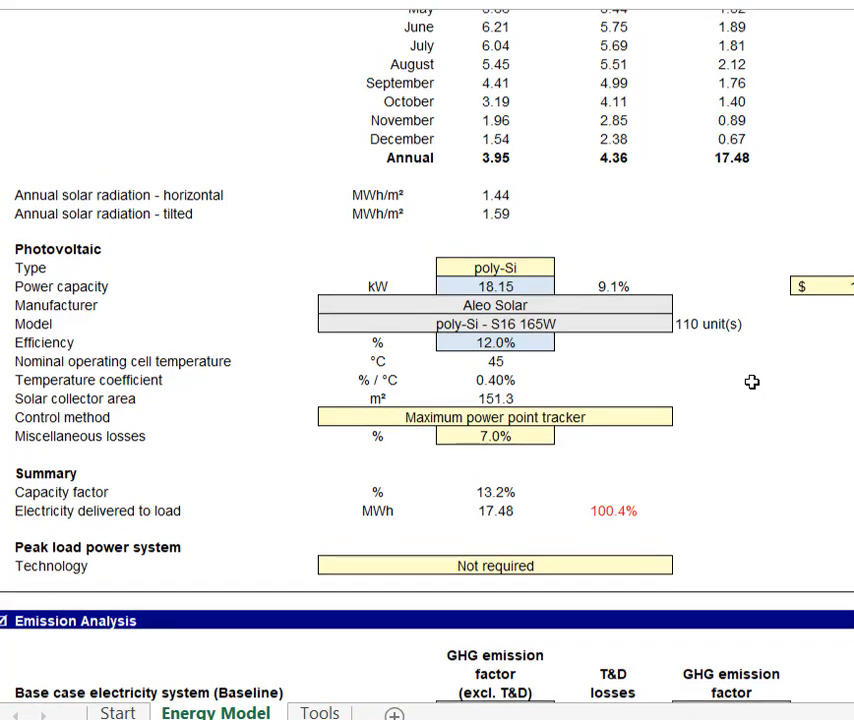
pyautogui.scroll(2, 756, 380)
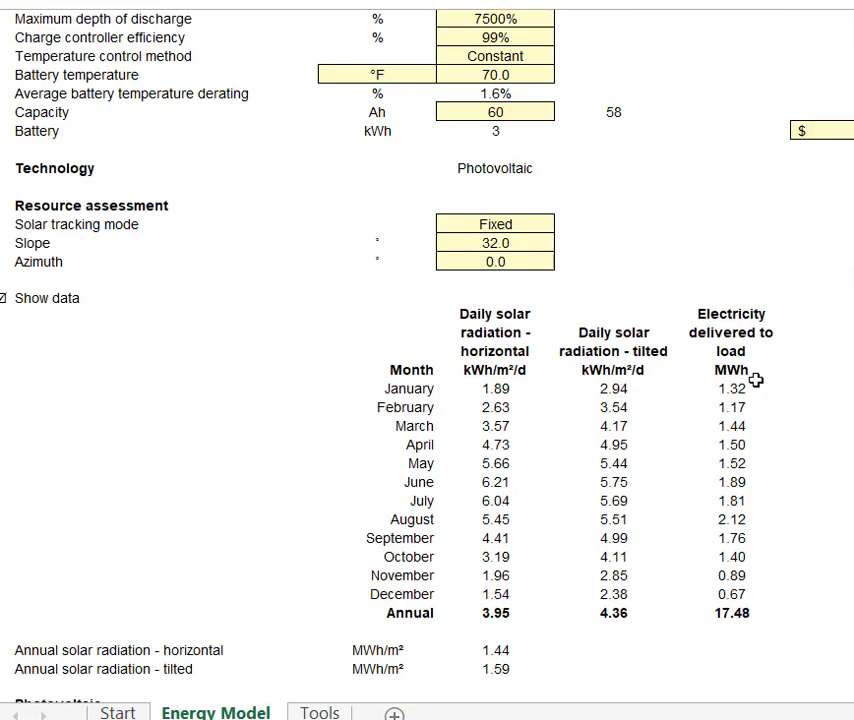
pyautogui.scroll(3, 683, 315)
pyautogui.scroll(1, 669, 264)
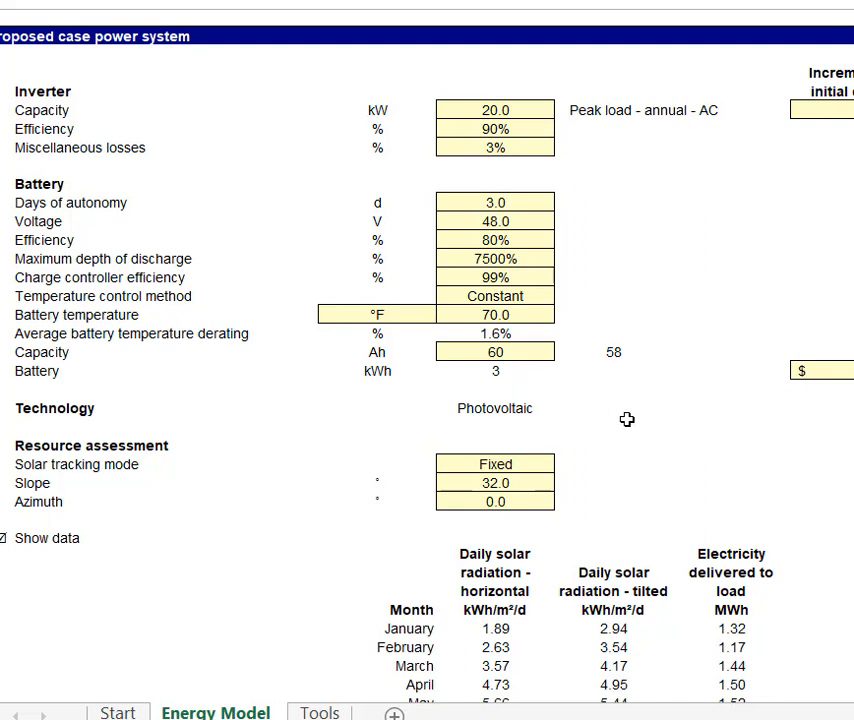
pyautogui.scroll(2, 627, 419)
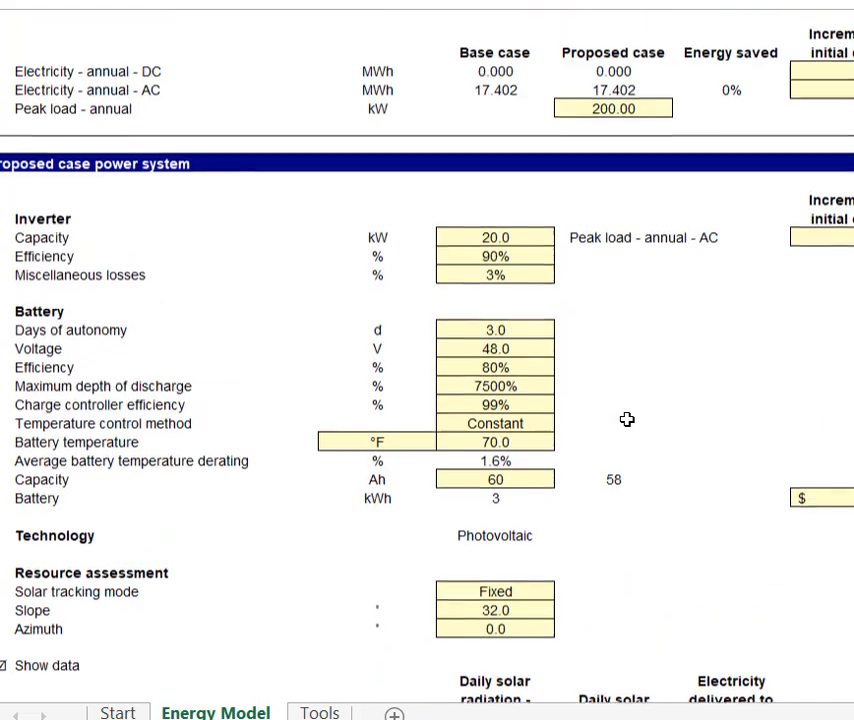
pyautogui.scroll(-2, 627, 419)
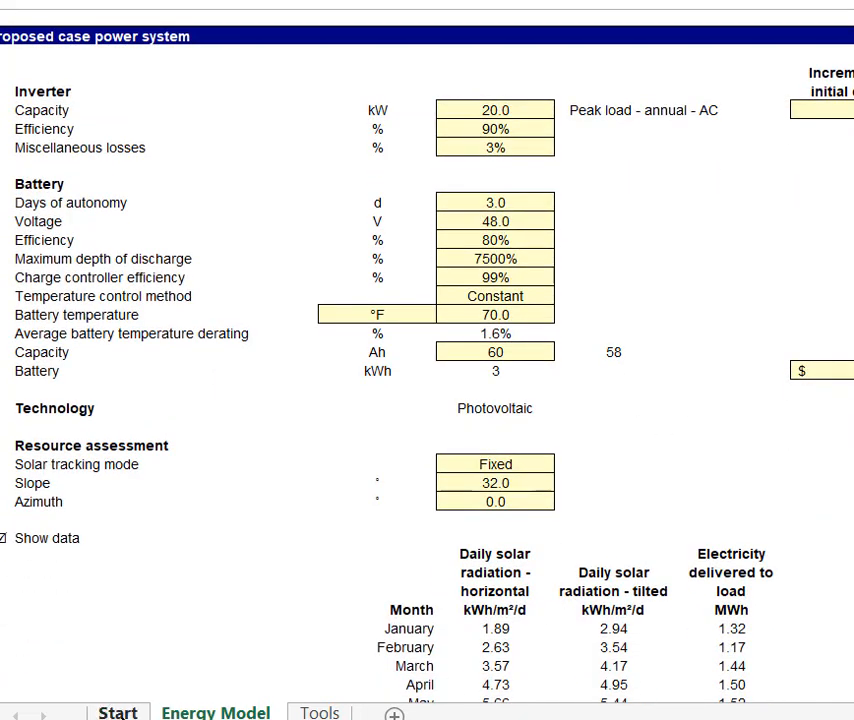
# Step: Change the project's grid type on the Start sheet to Central-grid & internal load
pyautogui.click(118, 712)
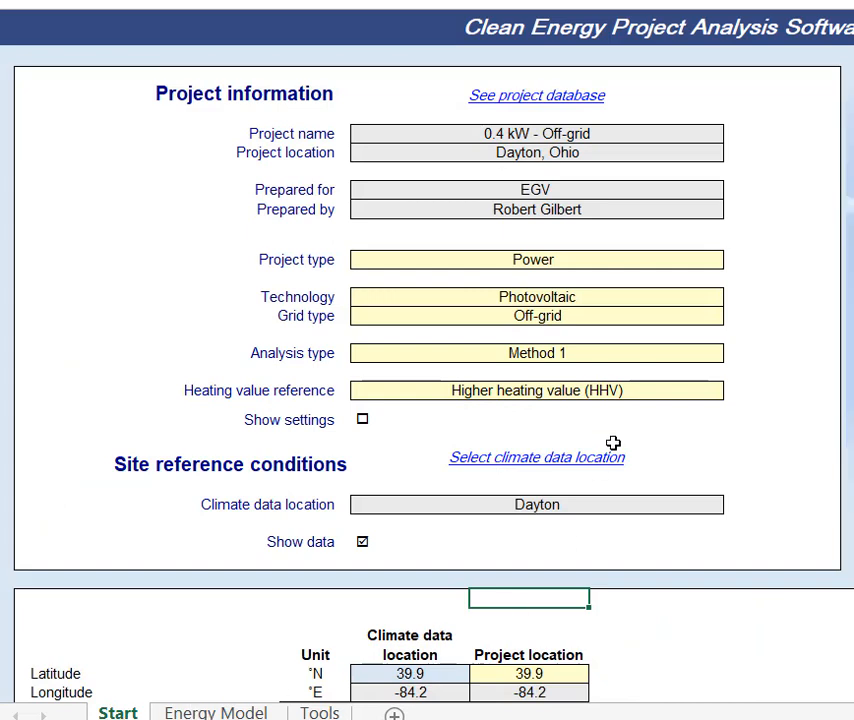
pyautogui.click(655, 318)
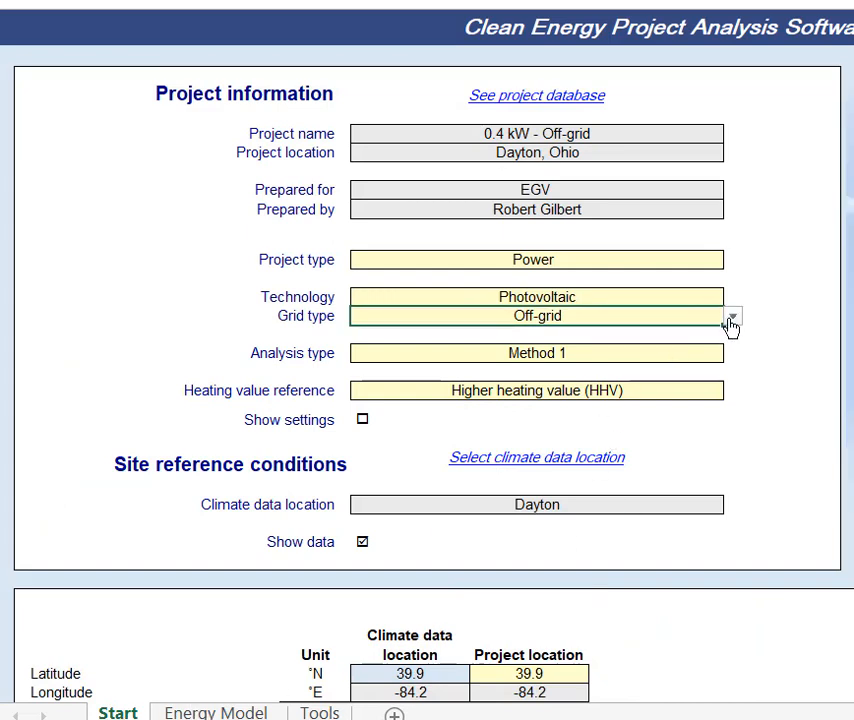
pyautogui.click(732, 318)
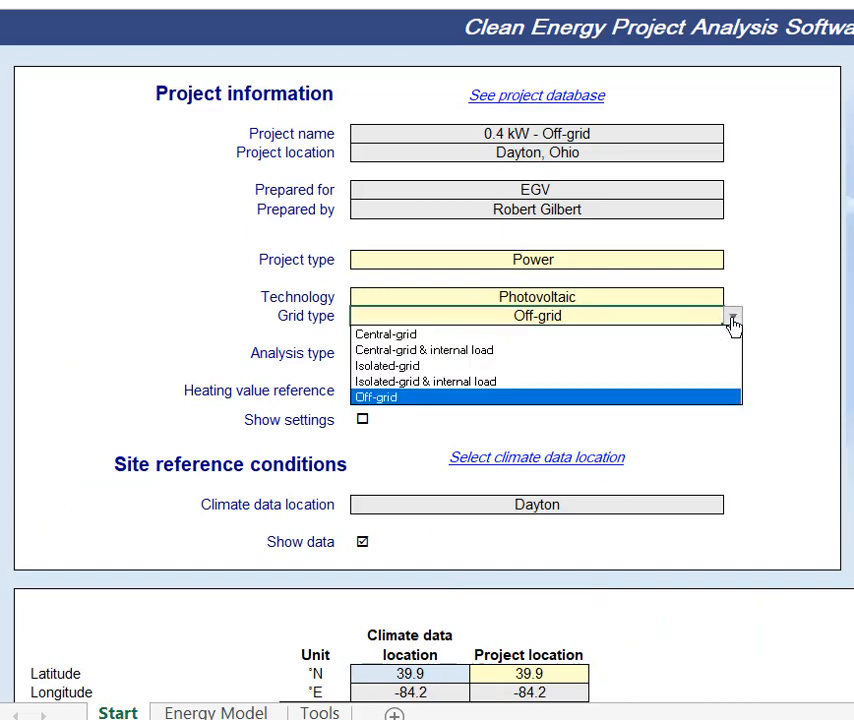
pyautogui.click(482, 349)
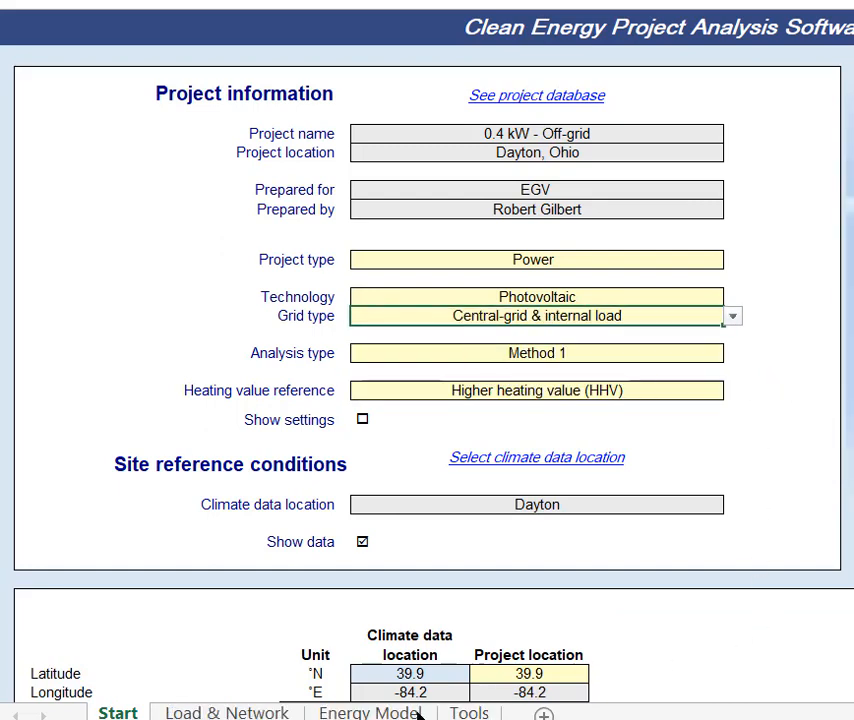
# Step: On the Load & Network sheet, enter the January to April gross average loads as =56/24, =46/24, =44/24 and =44/24 kW
pyautogui.click(258, 713)
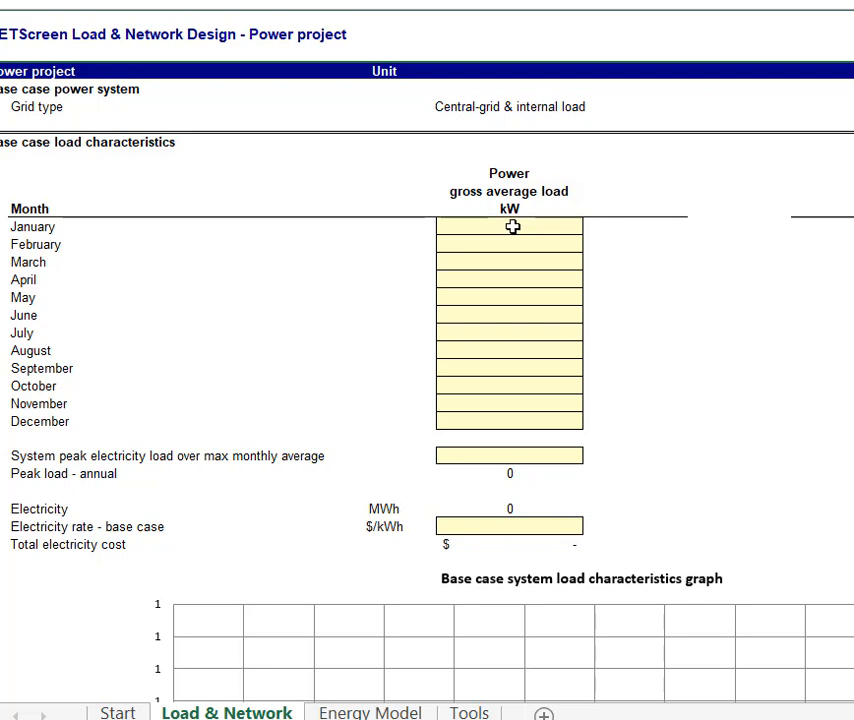
pyautogui.click(500, 224)
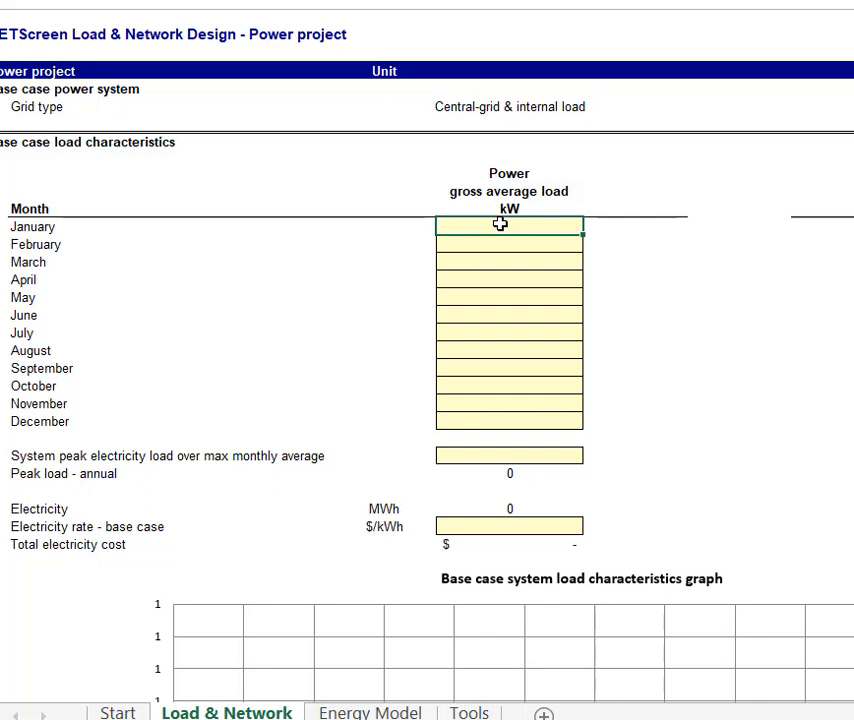
pyautogui.write('5/6/24')
pyautogui.press('Return')
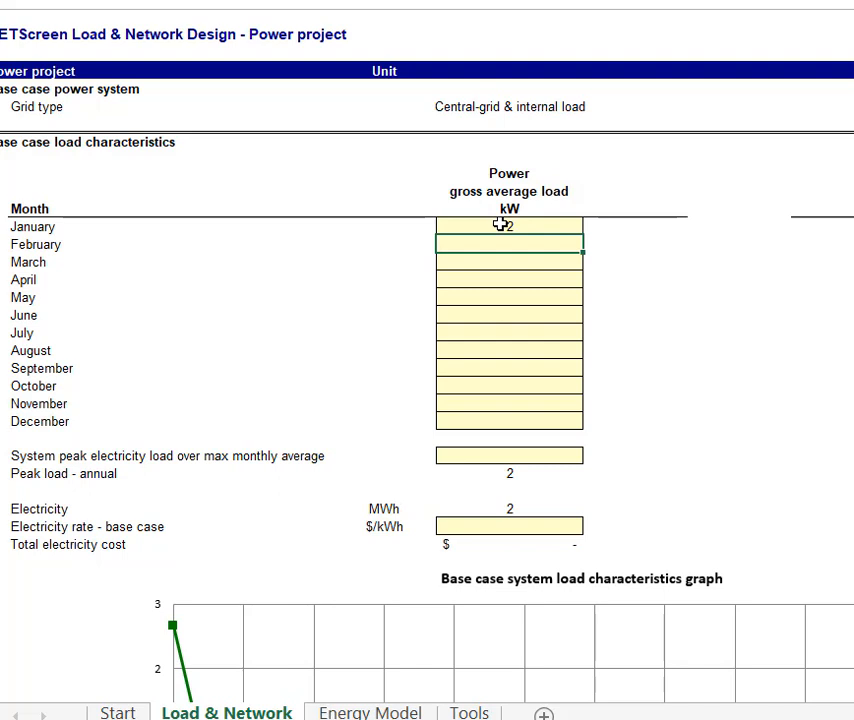
pyautogui.write('=46/24')
pyautogui.press('Return')
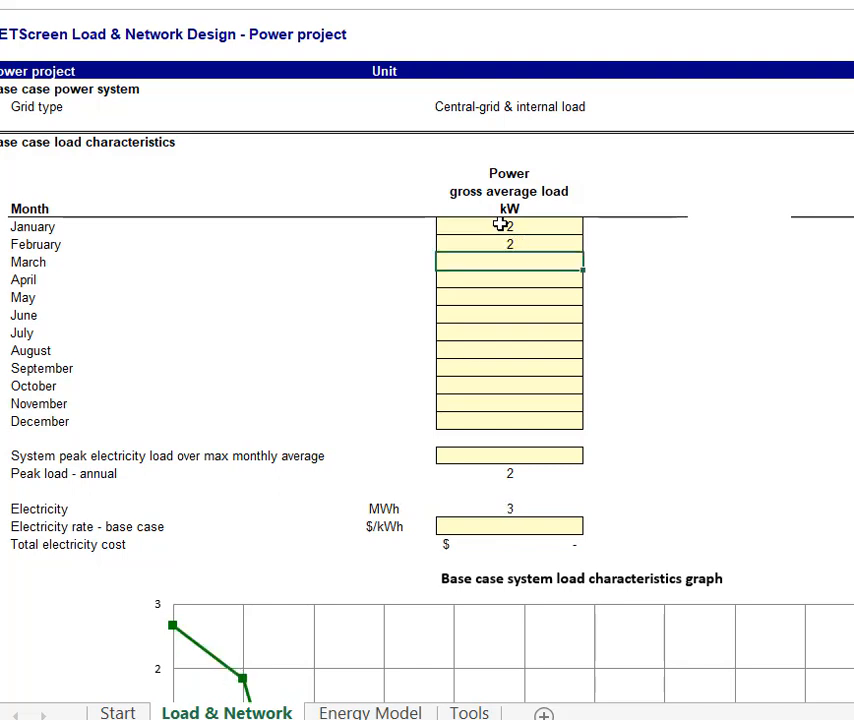
pyautogui.write('=44/24')
pyautogui.press('Return')
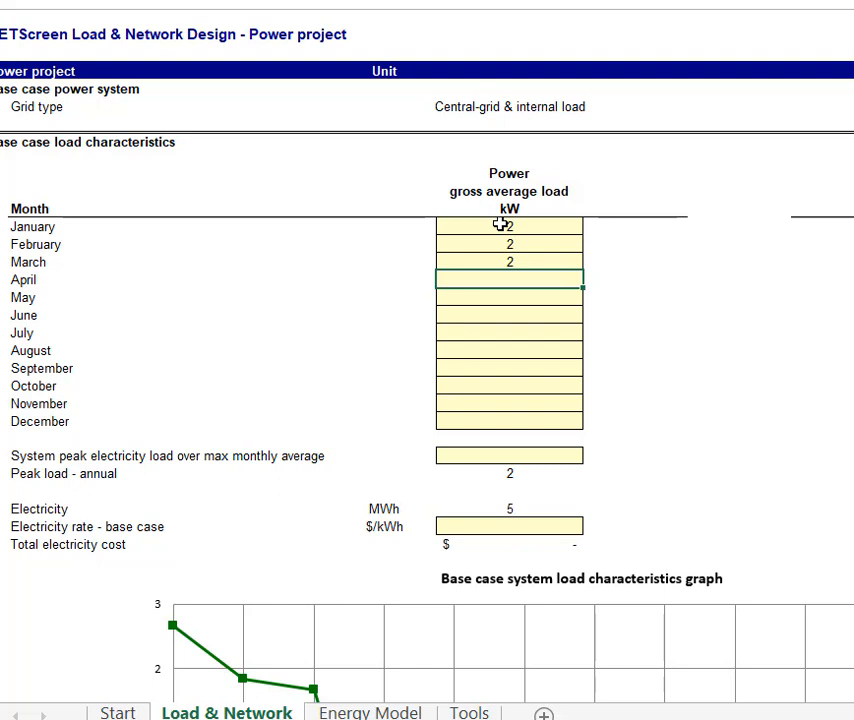
pyautogui.write('=44/24')
pyautogui.press('Return')
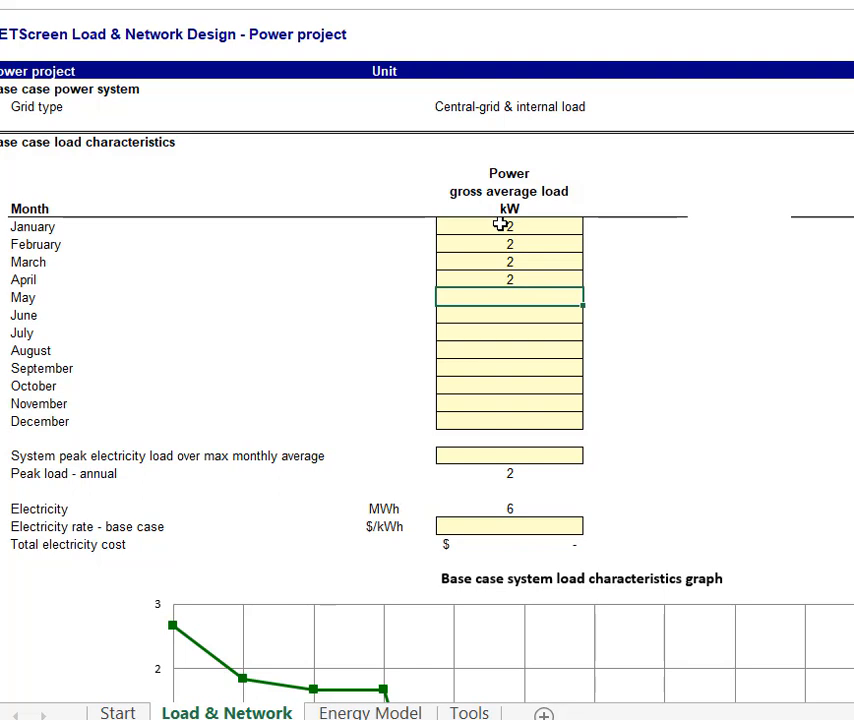
# Step: Enter the May to August gross average loads as =43/24, =55/24, =51/24 and =60/24 kW
pyautogui.write('=43/24')
pyautogui.press('Return')
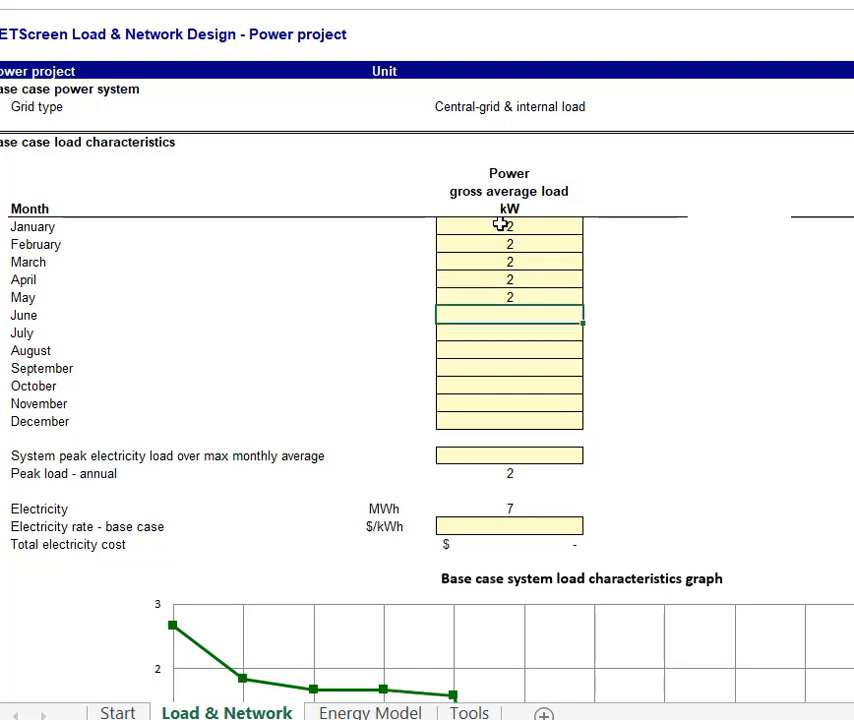
pyautogui.write('=55/24')
pyautogui.press('Return')
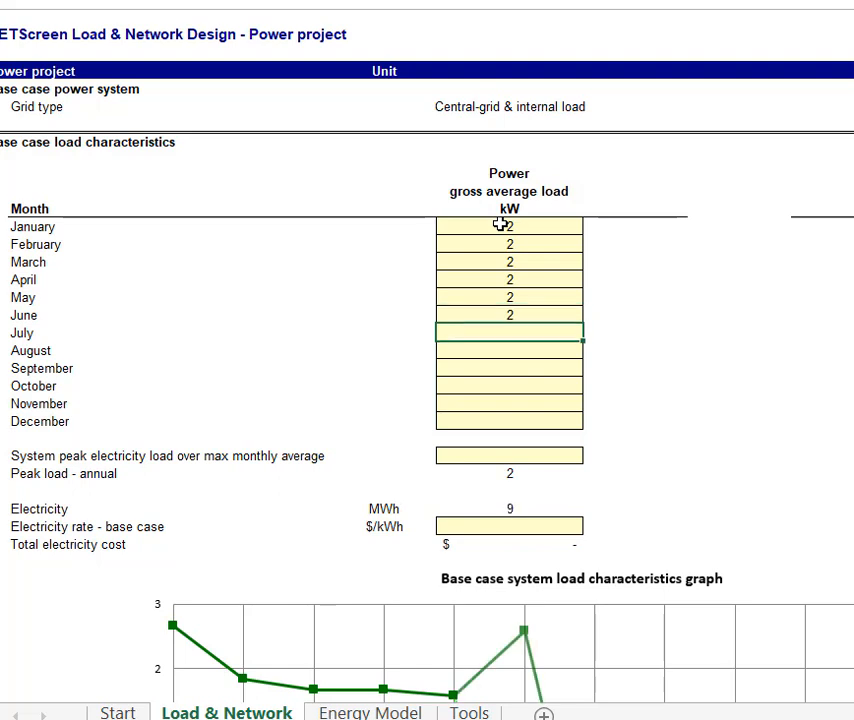
pyautogui.write('=51')
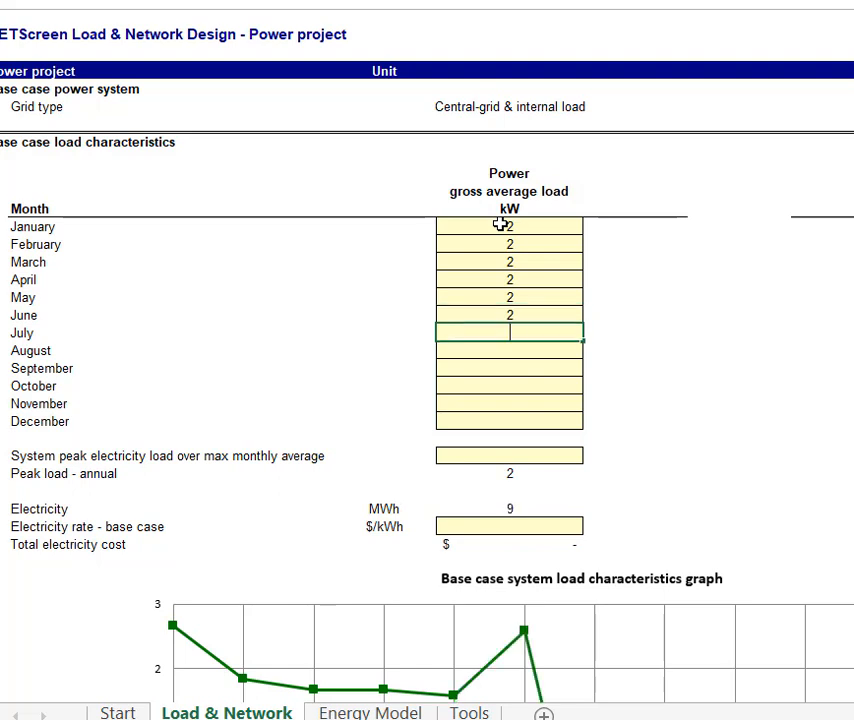
pyautogui.write('/24')
pyautogui.press('Return')
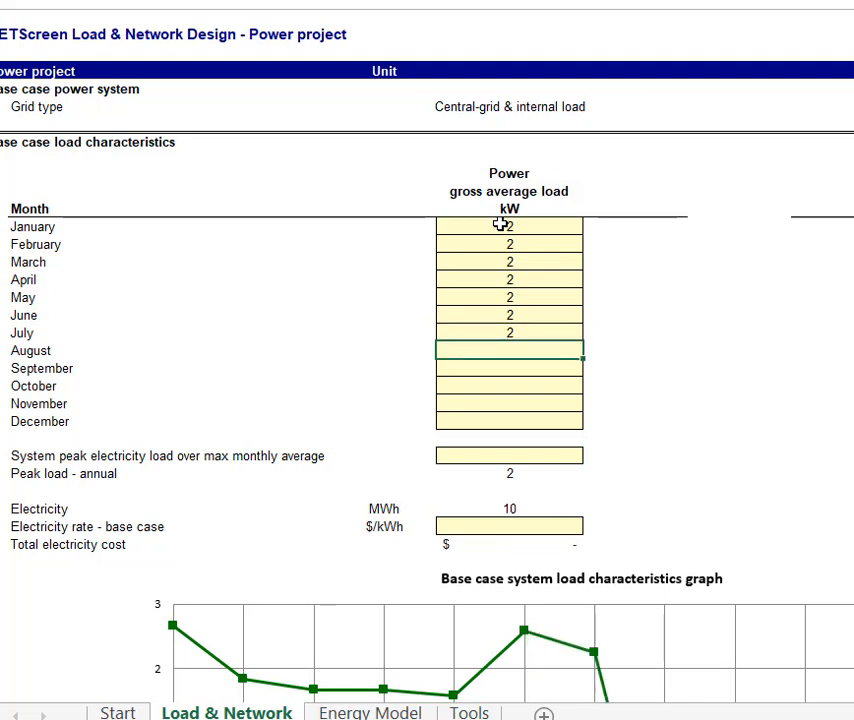
pyautogui.write('=60/24')
pyautogui.press('Return')
# Step: Enter the September to December gross average loads as =52/24, =45/24, =41=24 and =34/24
pyautogui.write('=52/')
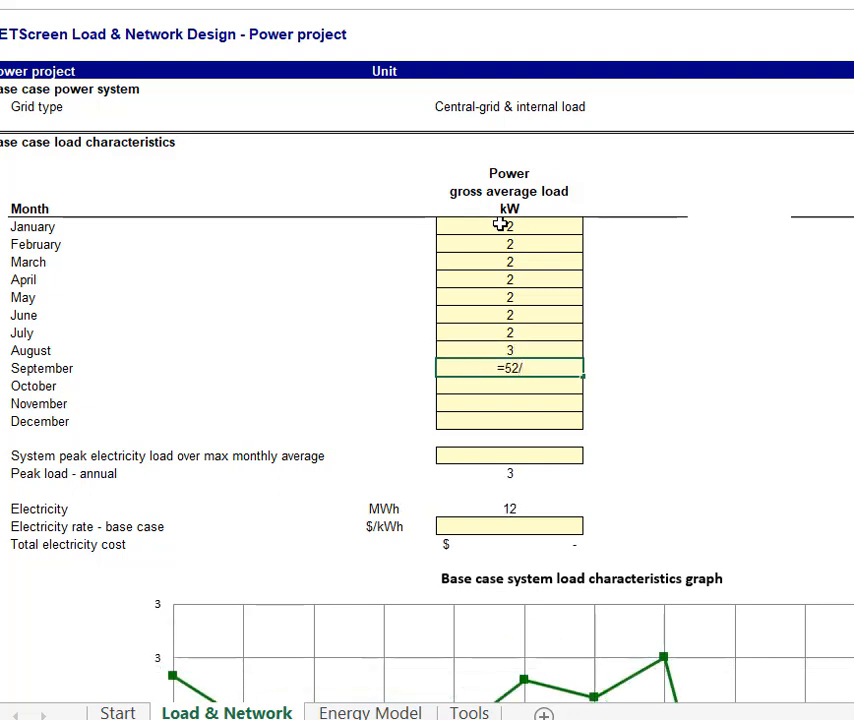
pyautogui.write('24')
pyautogui.press('Return')
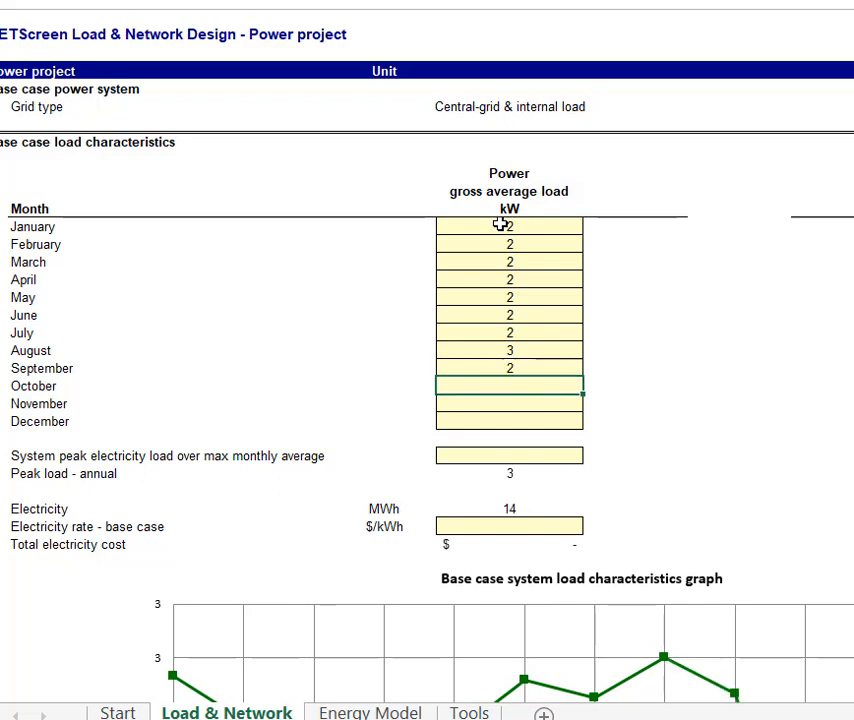
pyautogui.write('=45/24')
pyautogui.press('Return')
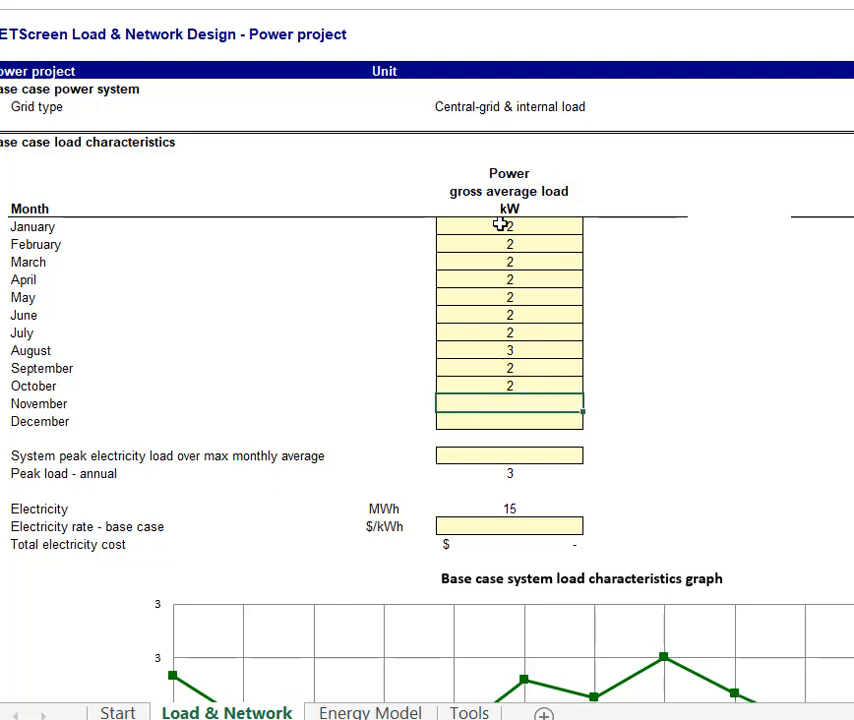
pyautogui.write('=41=24')
pyautogui.hotkey('ctrl', 'Return')
pyautogui.press('Return')
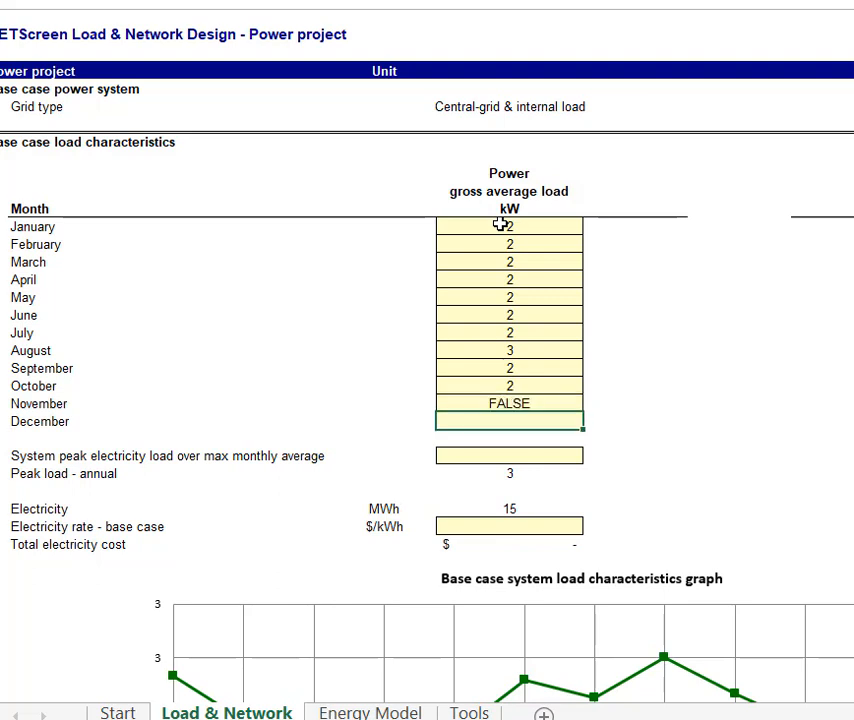
pyautogui.write('=34/24')
pyautogui.hotkey('ctrl', 'Return')
pyautogui.press('Return')
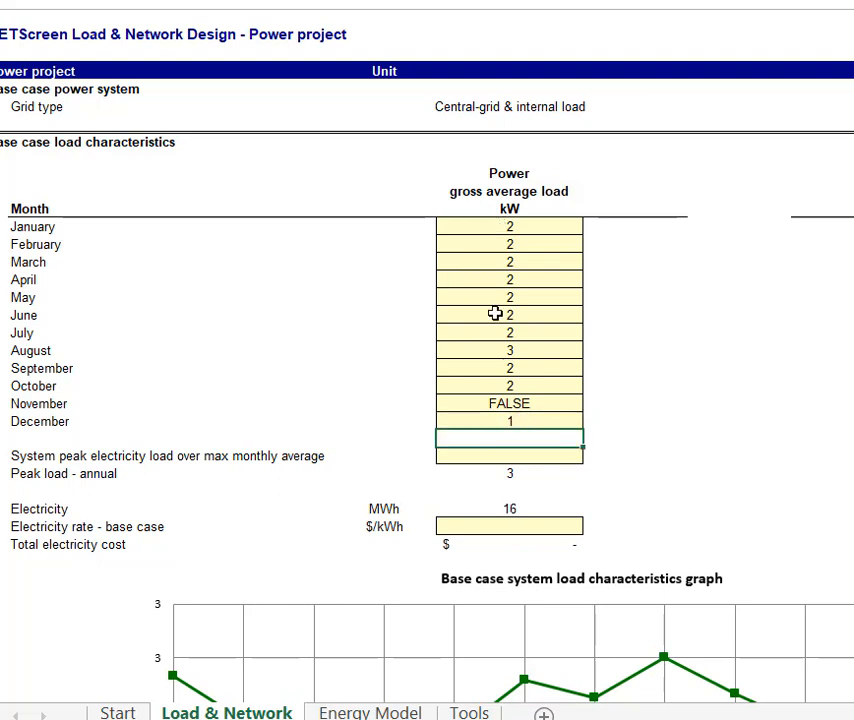
# Step: Set the system peak electricity load over maximum monthly average to 200% and the base case electricity rate to 0.14 $/kWh
pyautogui.click(498, 459)
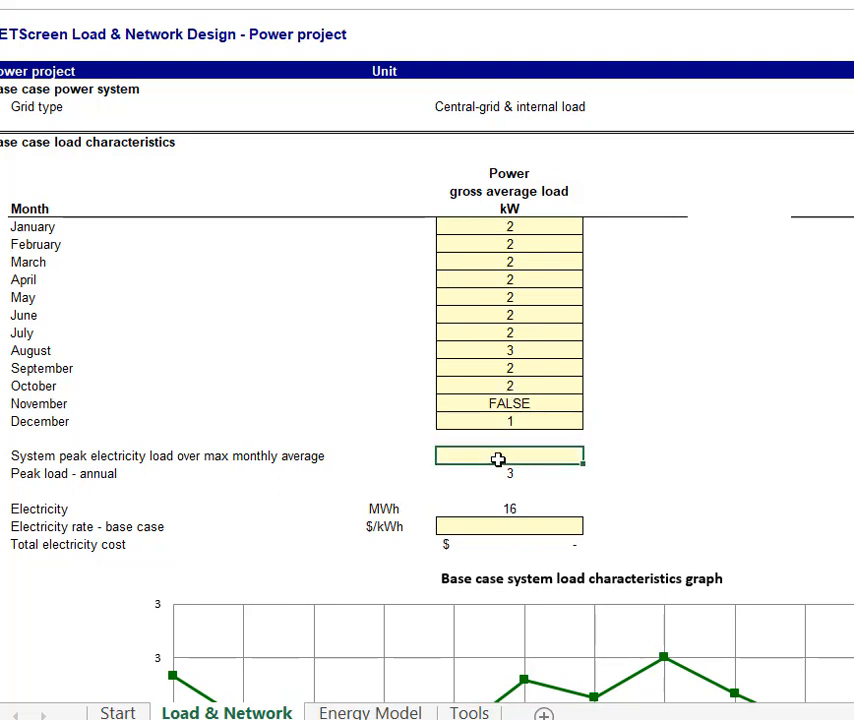
pyautogui.write('200')
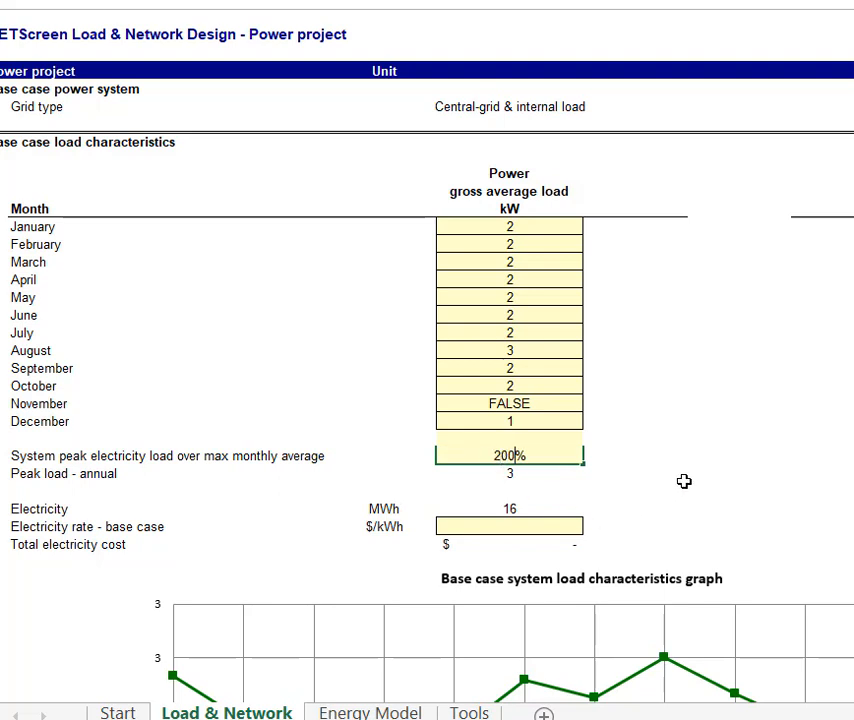
pyautogui.click(684, 481)
pyautogui.click(526, 525)
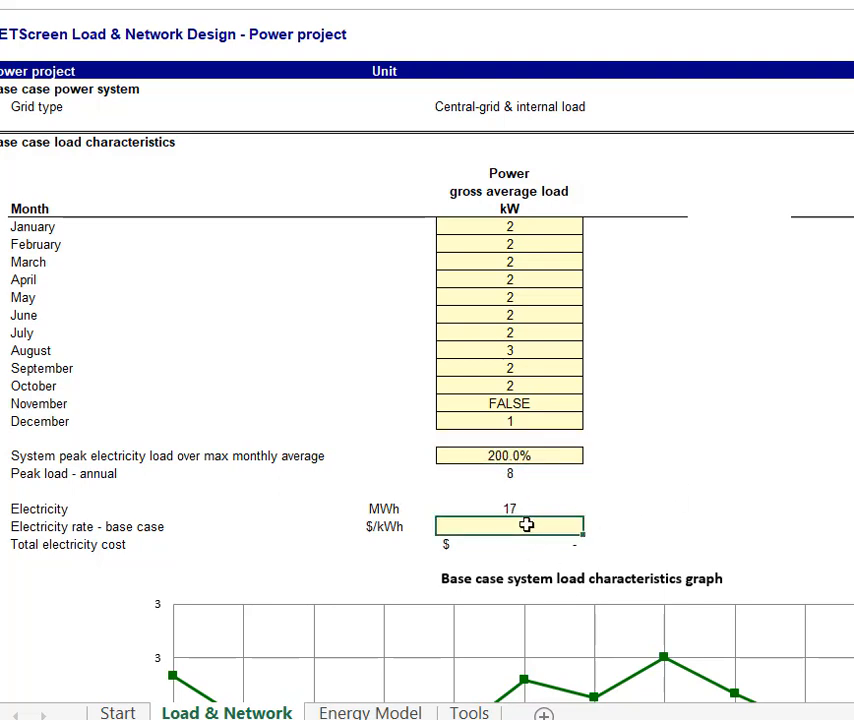
pyautogui.write('0.00')
pyautogui.press('Return')
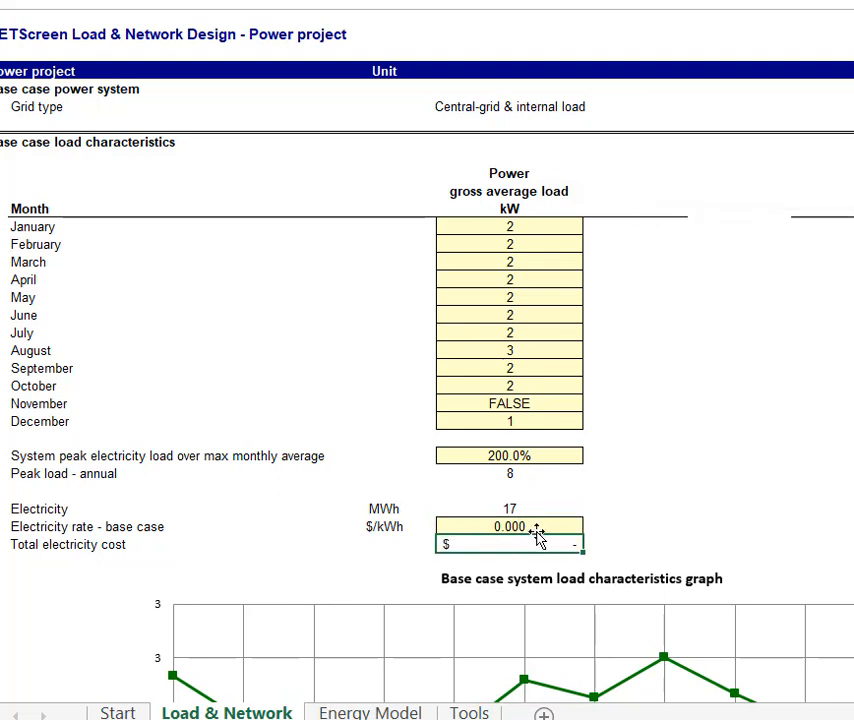
pyautogui.click(528, 526)
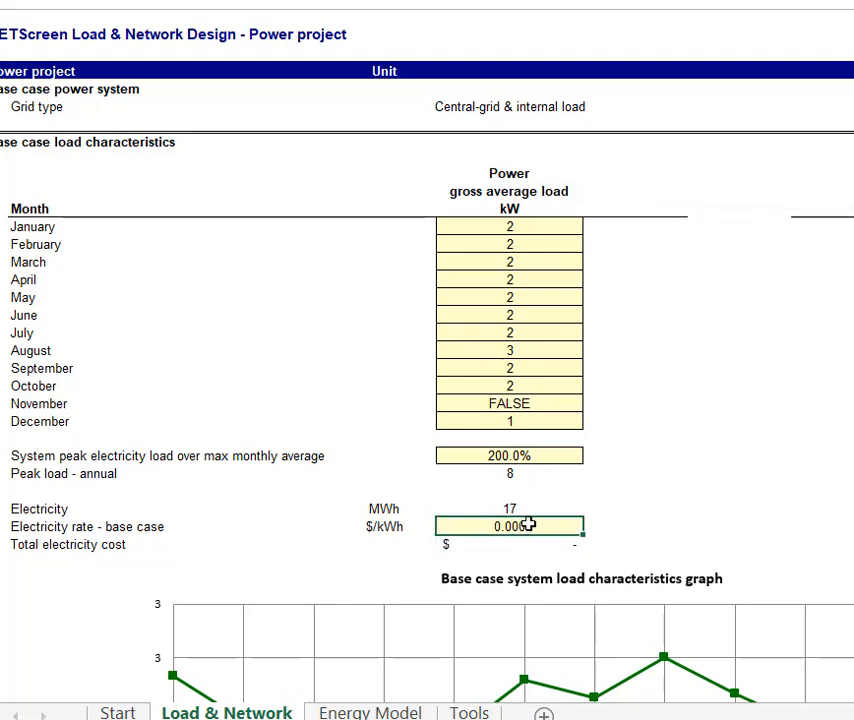
pyautogui.write('0.14')
pyautogui.press('Return')
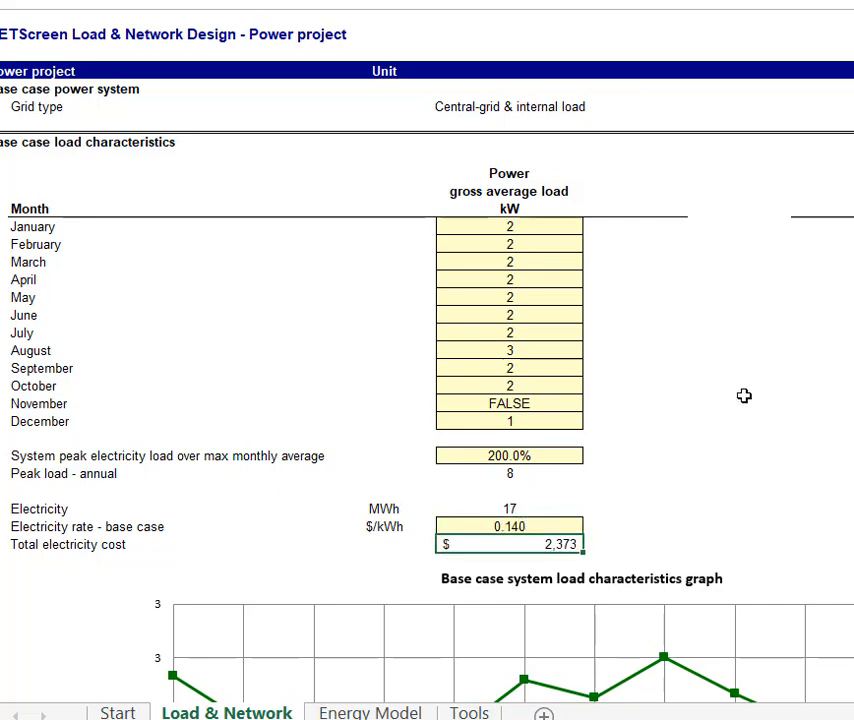
# Step: Correct November's gross average load to about 2 kW using its daily consumption divided by 24, and open the Energy Model sheet
pyautogui.scroll(-4, 743, 394)
pyautogui.scroll(-2, 748, 404)
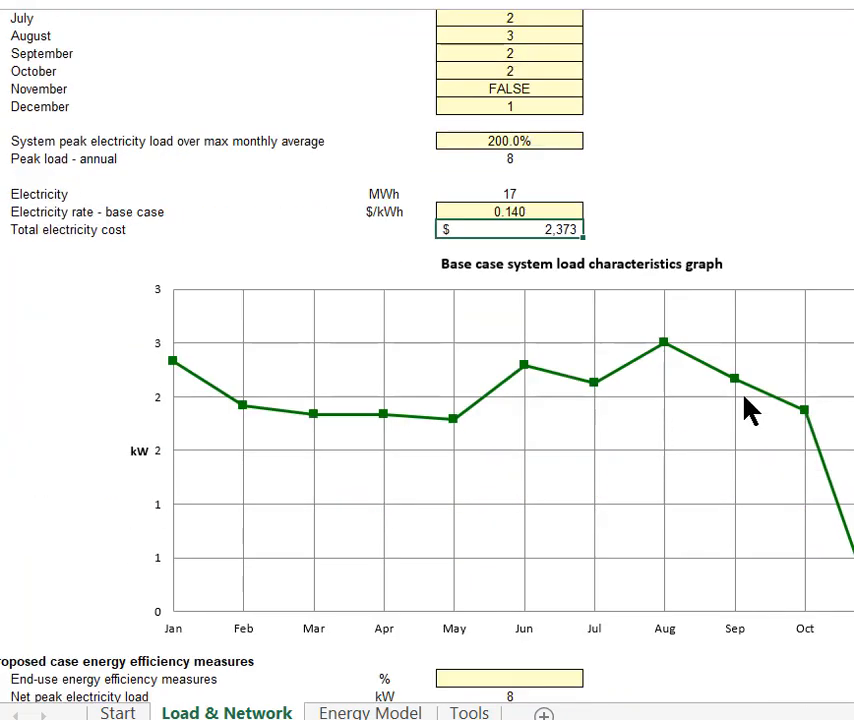
pyautogui.scroll(4, 753, 410)
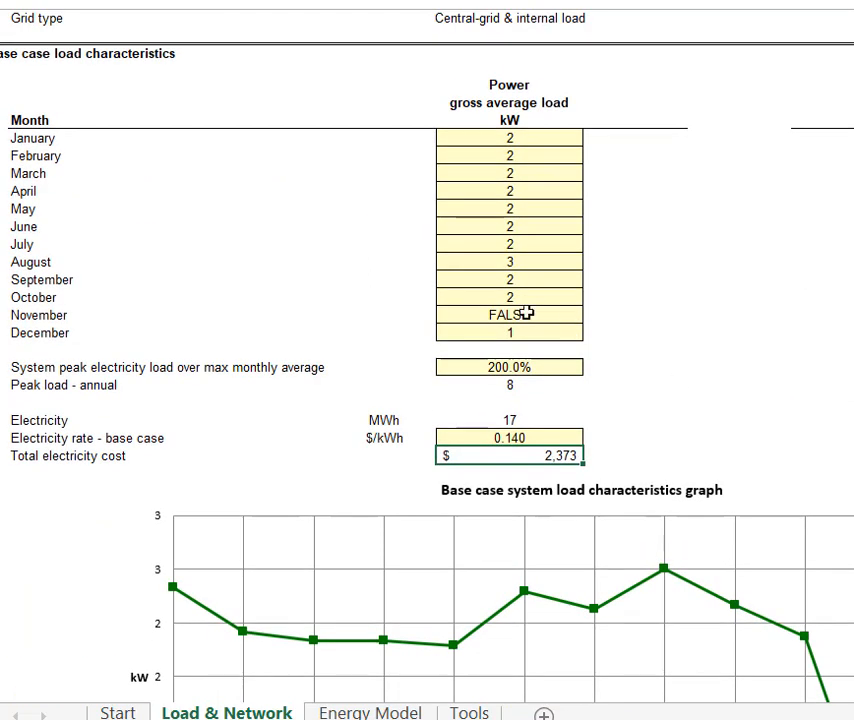
pyautogui.click(505, 315)
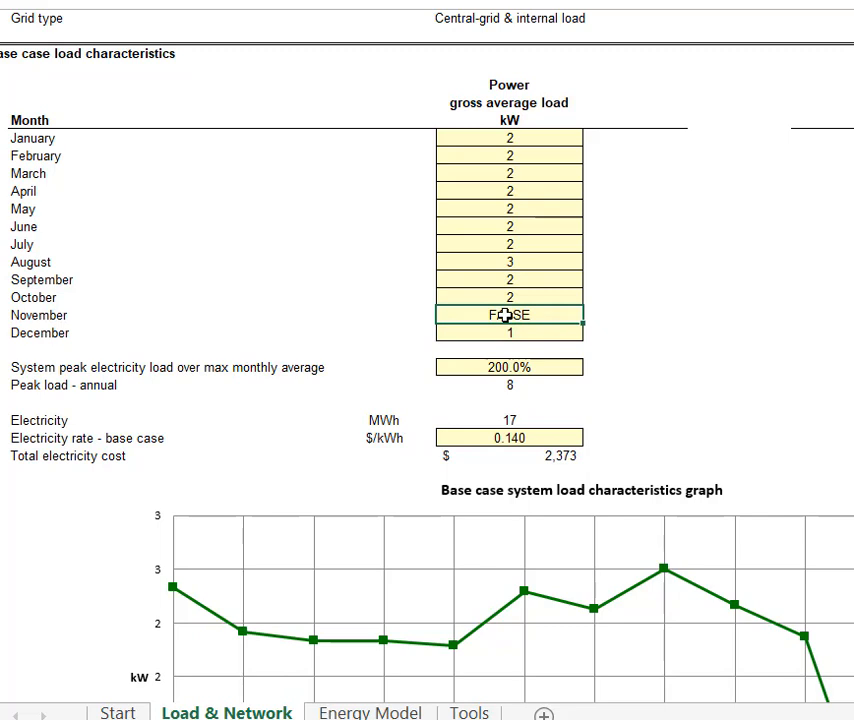
pyautogui.write('=10/24')
pyautogui.press('Return')
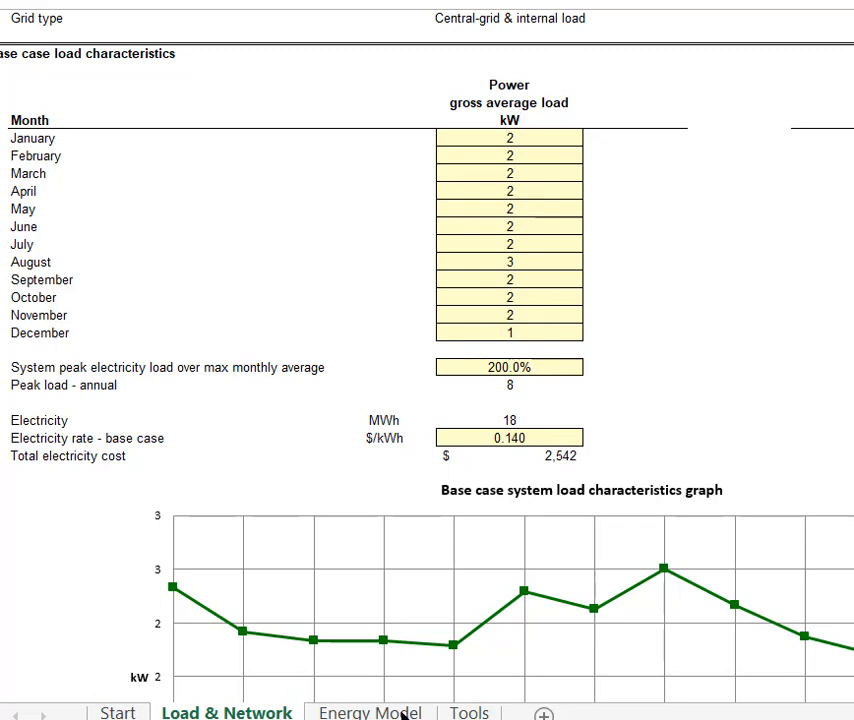
pyautogui.click(404, 716)
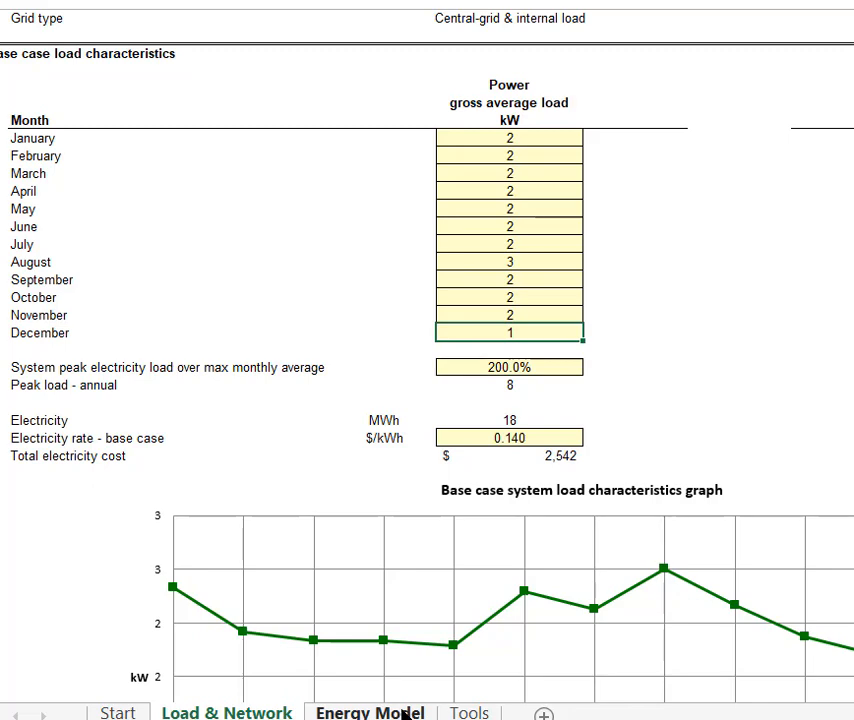
# Step: Open the Energy Model sheet, switch the analysis type to Method 2 and set the fixed array's slope to 32°
pyautogui.click(404, 713)
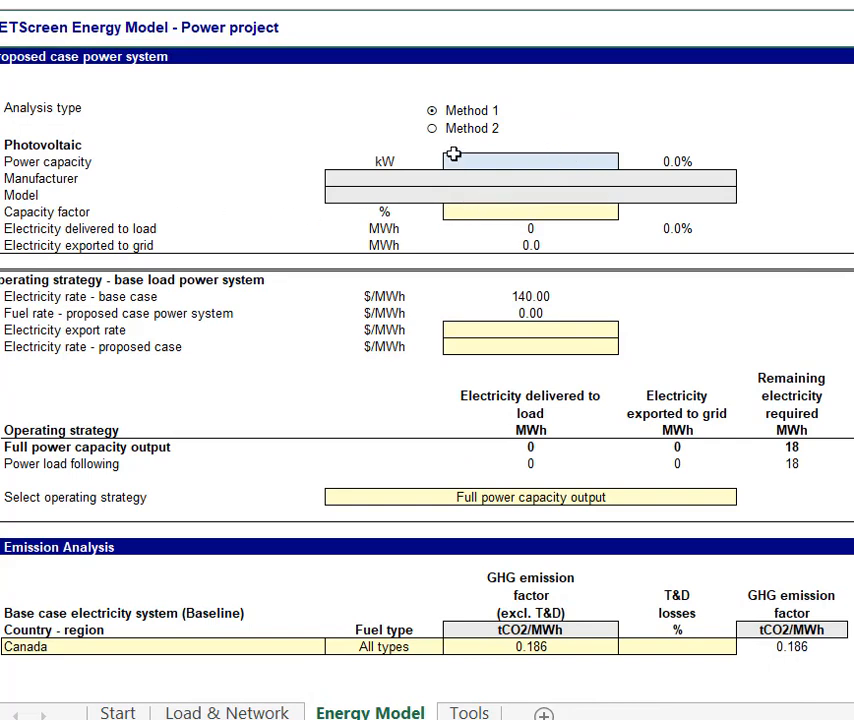
pyautogui.click(432, 128)
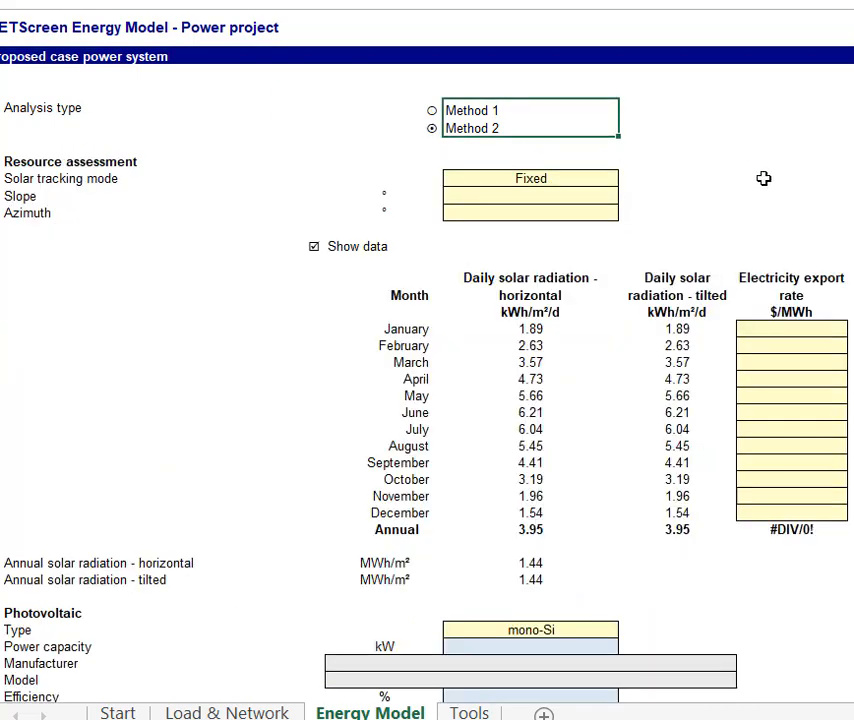
pyautogui.click(544, 197)
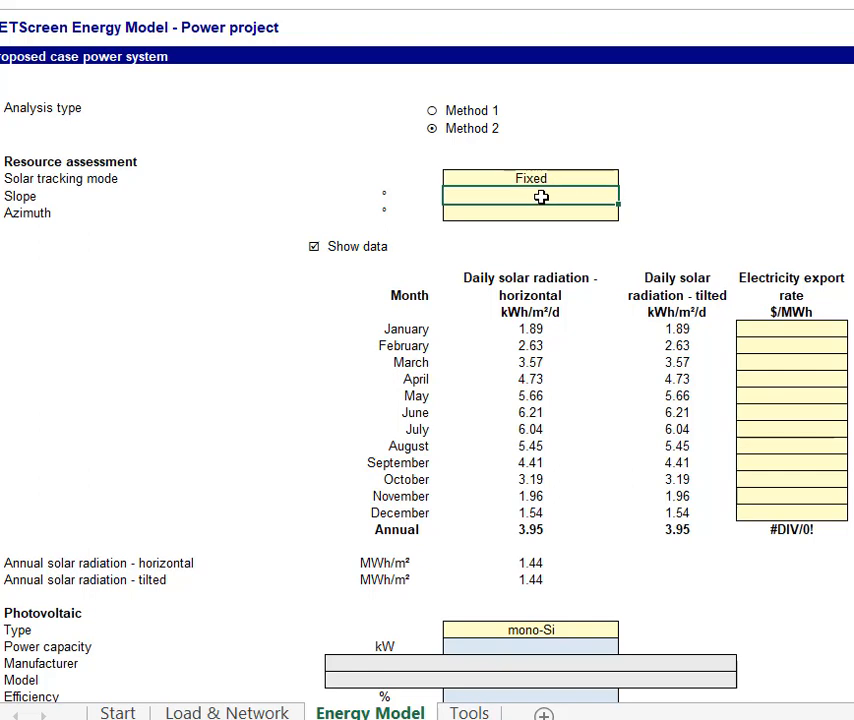
pyautogui.write('32')
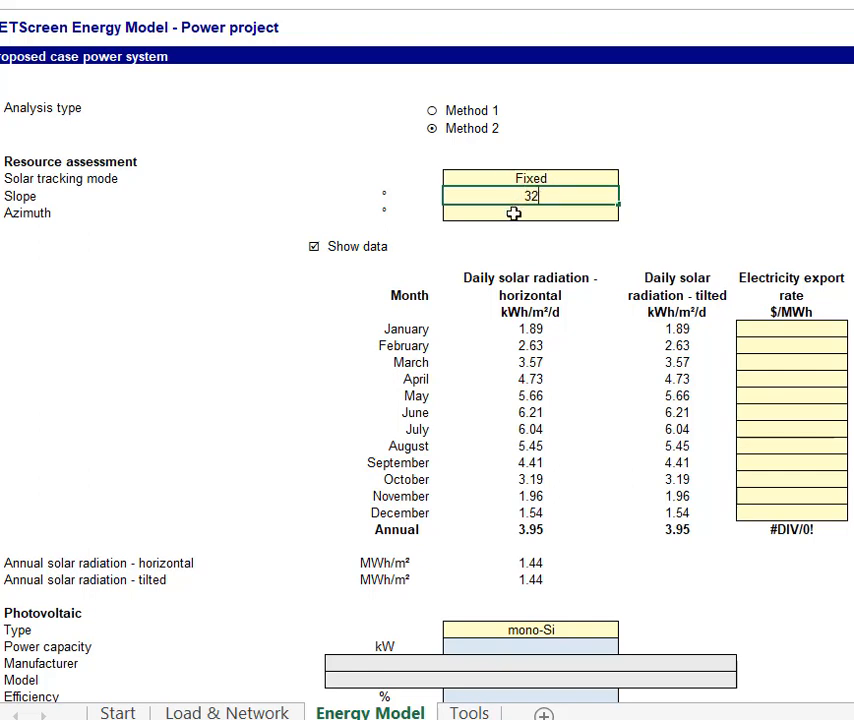
pyautogui.press('Return')
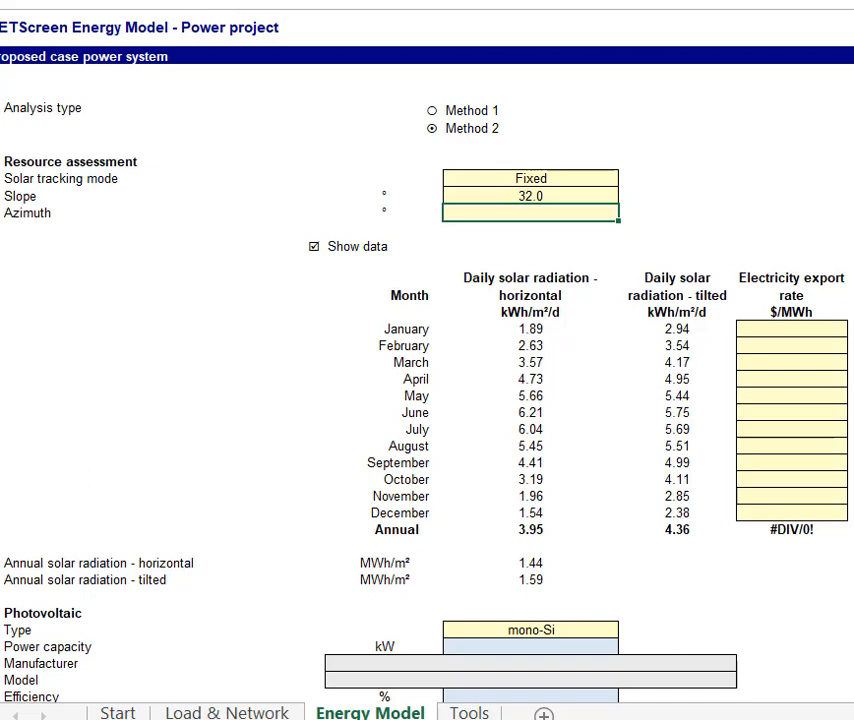
# Step: Consult the help topic on azimuth and set the array's azimuth to 0°
pyautogui.press('F1')
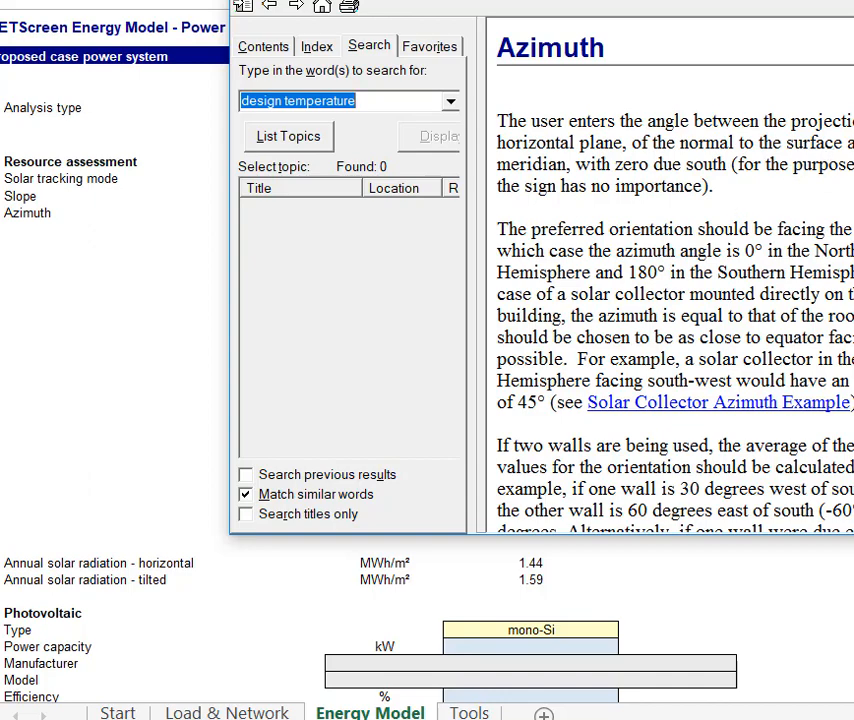
pyautogui.hotkey('alt', 'F4')
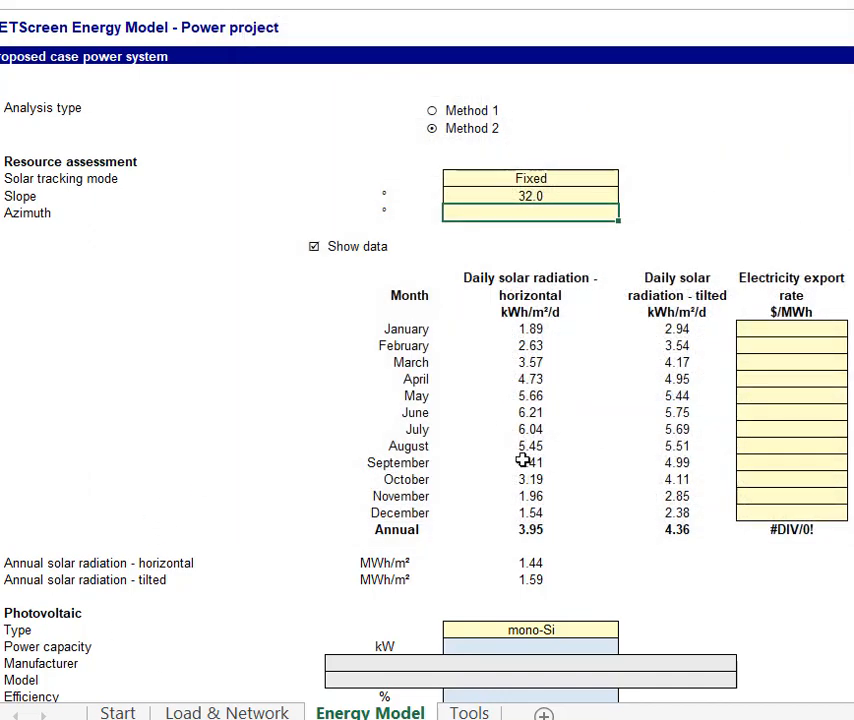
pyautogui.write('0')
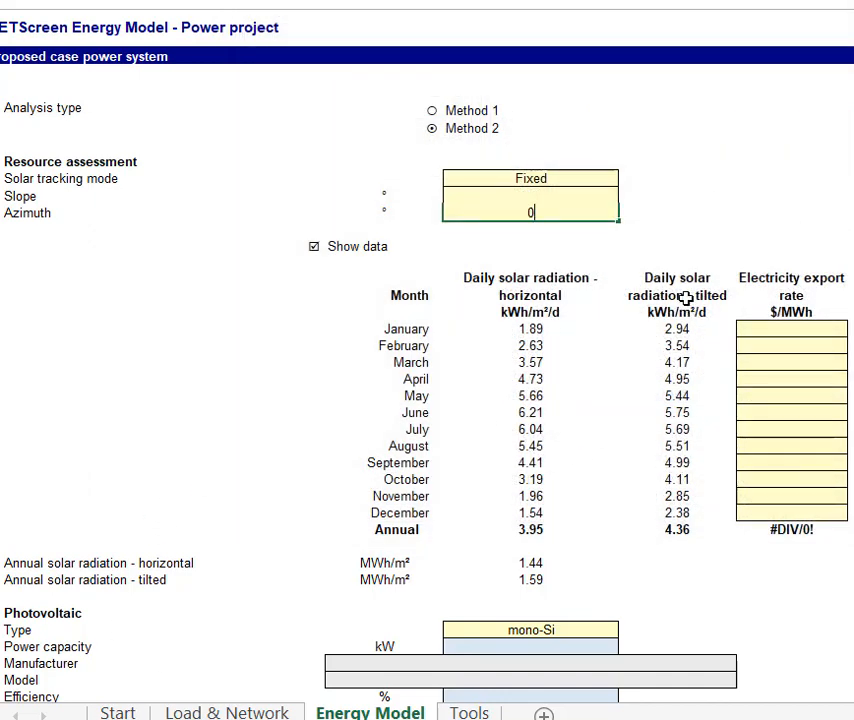
pyautogui.click(679, 245)
# Step: Set the photovoltaic type to poly-Si and apply 40 units of the Aleo Solar model poly-Si - aleo S_16 | 165 from the product database
pyautogui.scroll(-1, 673, 307)
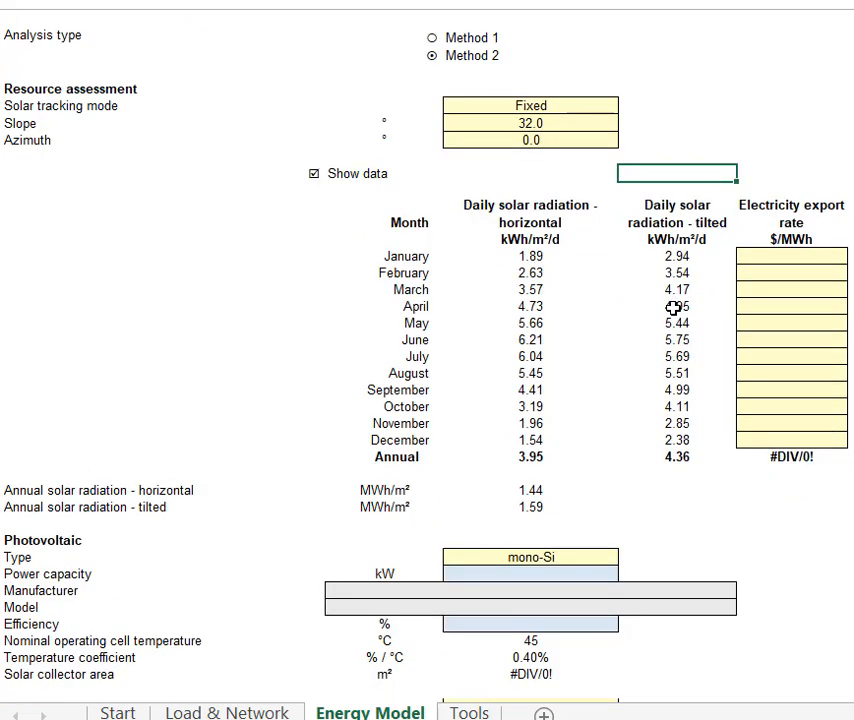
pyautogui.scroll(-3, 673, 307)
pyautogui.click(612, 384)
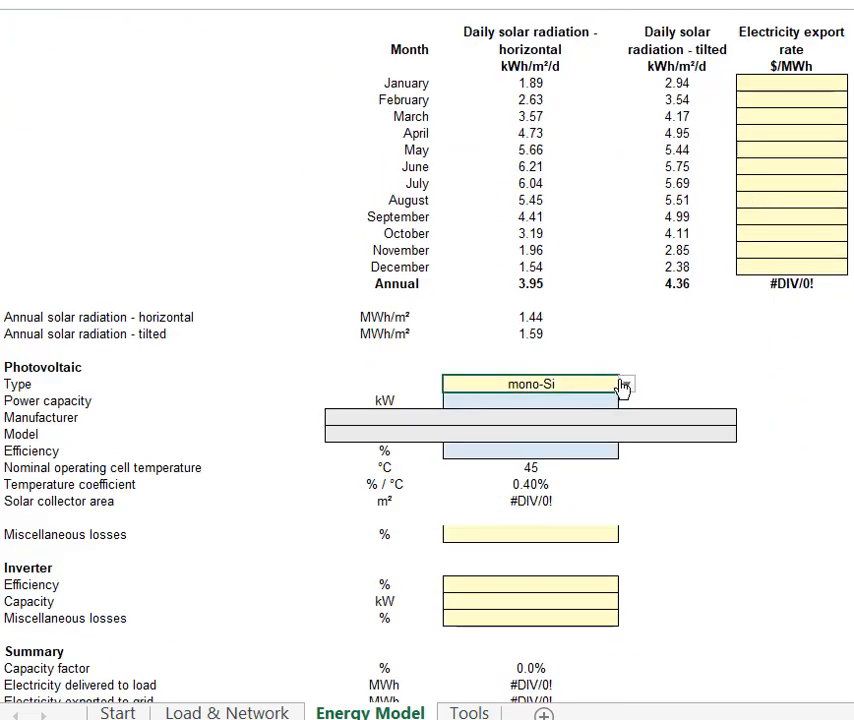
pyautogui.click(624, 384)
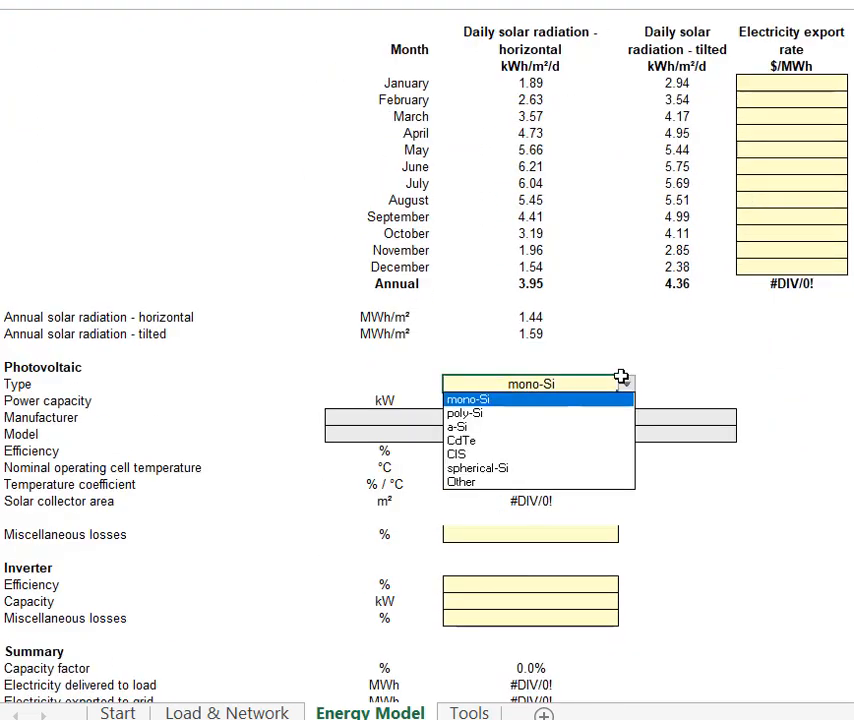
pyautogui.click(494, 412)
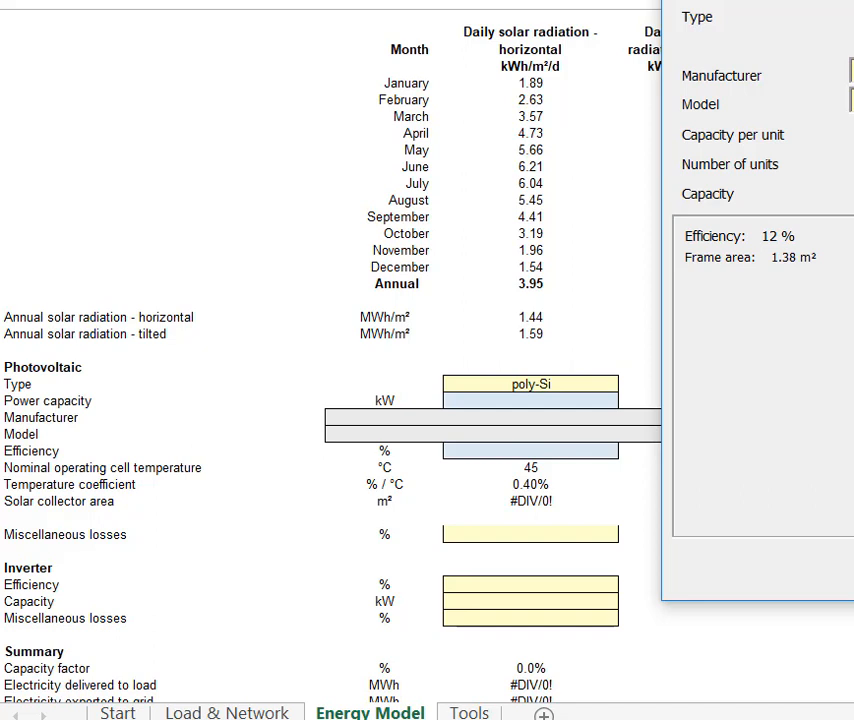
pyautogui.click(852, 571)
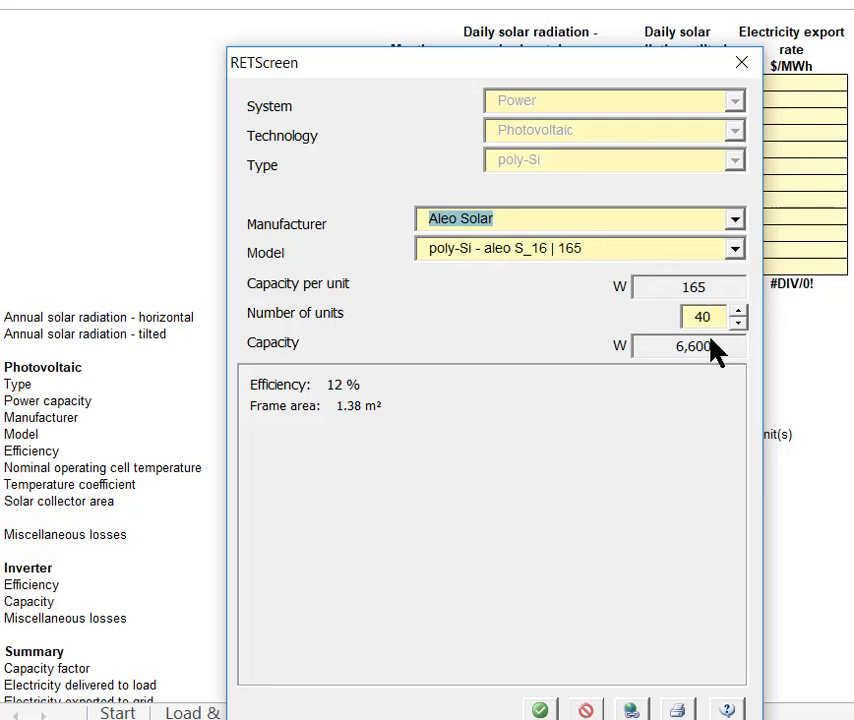
pyautogui.click(540, 710)
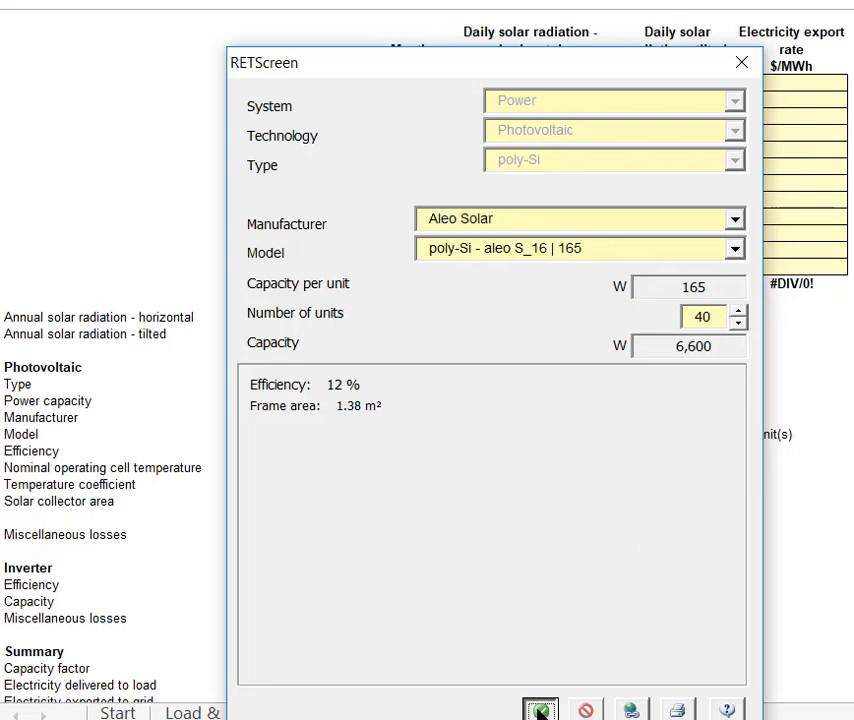
# Step: Set the photovoltaic array's miscellaneous losses to 5%
pyautogui.scroll(-3, 316, 289)
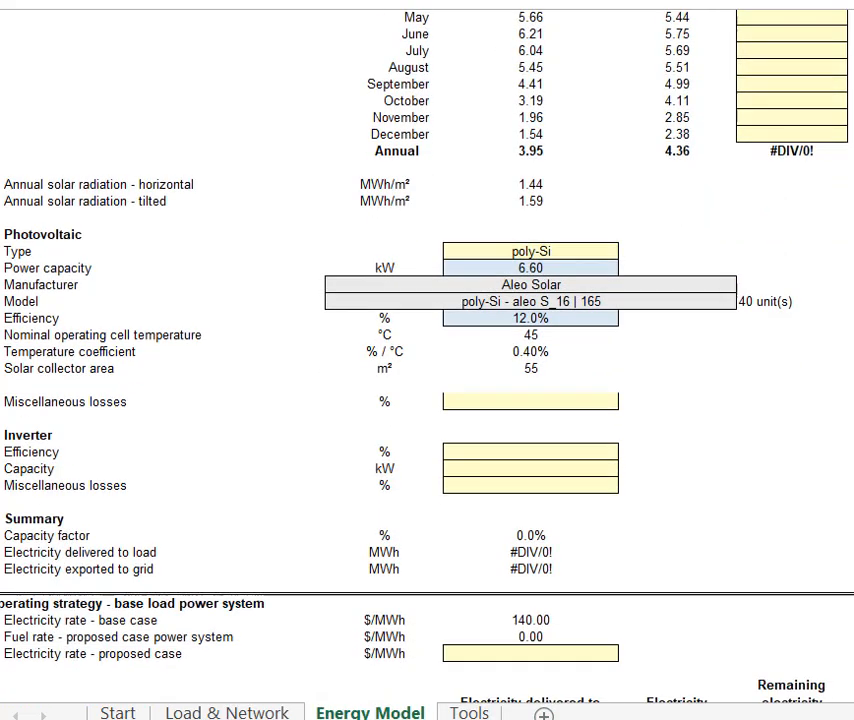
pyautogui.click(540, 402)
pyautogui.write('5')
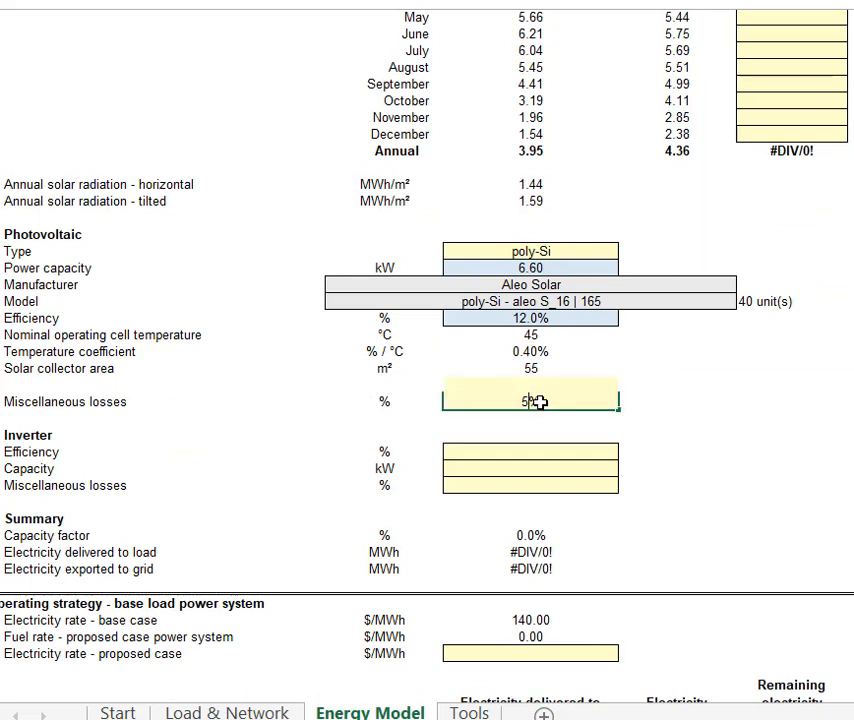
# Step: Set the inverter's efficiency to 90%, its capacity to 20 kW and its miscellaneous losses to 1%
pyautogui.click(537, 452)
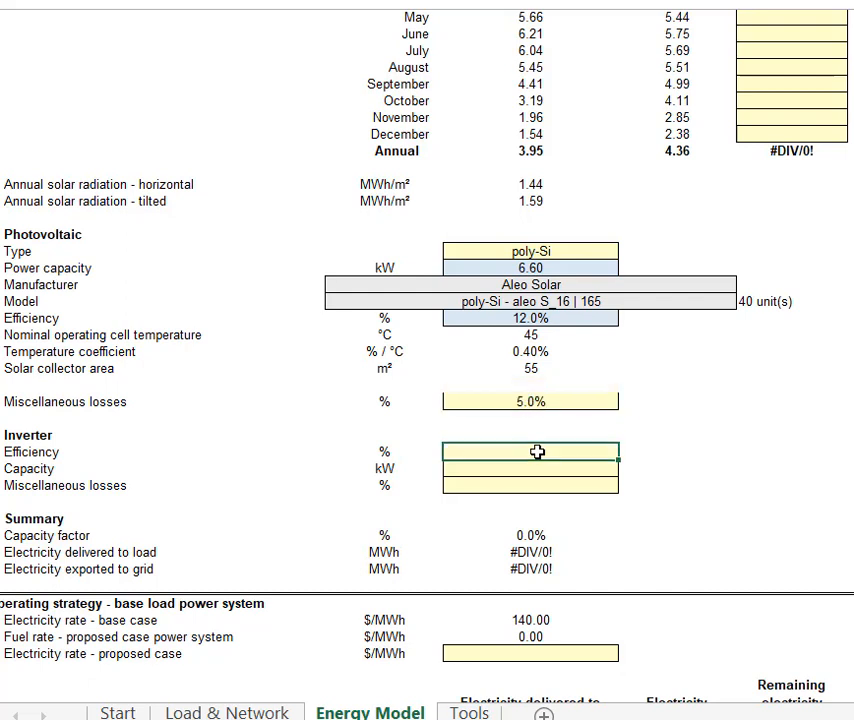
pyautogui.write('90')
pyautogui.click(540, 468)
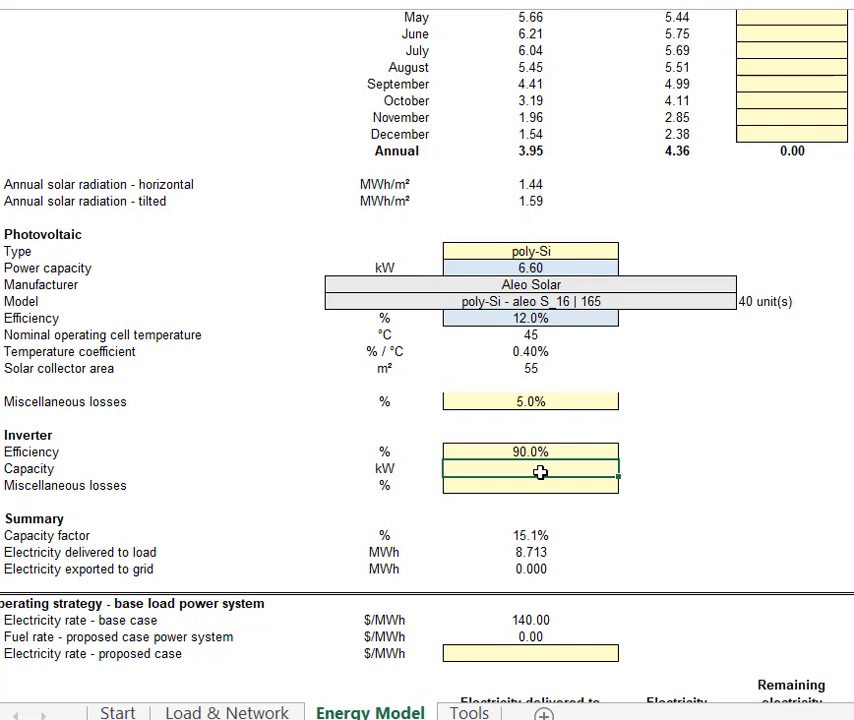
pyautogui.write('20')
pyautogui.click(540, 499)
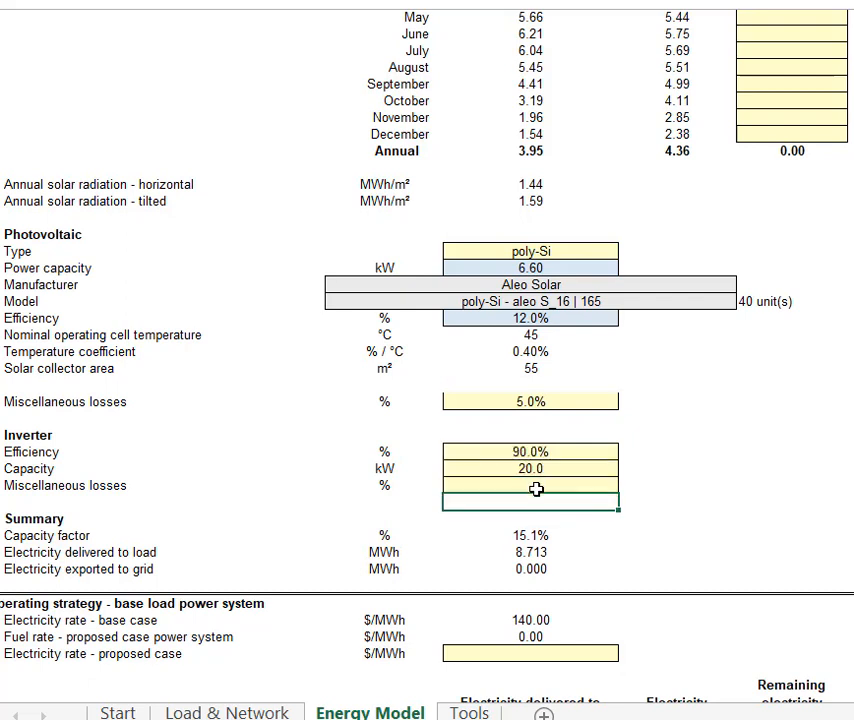
pyautogui.click(537, 486)
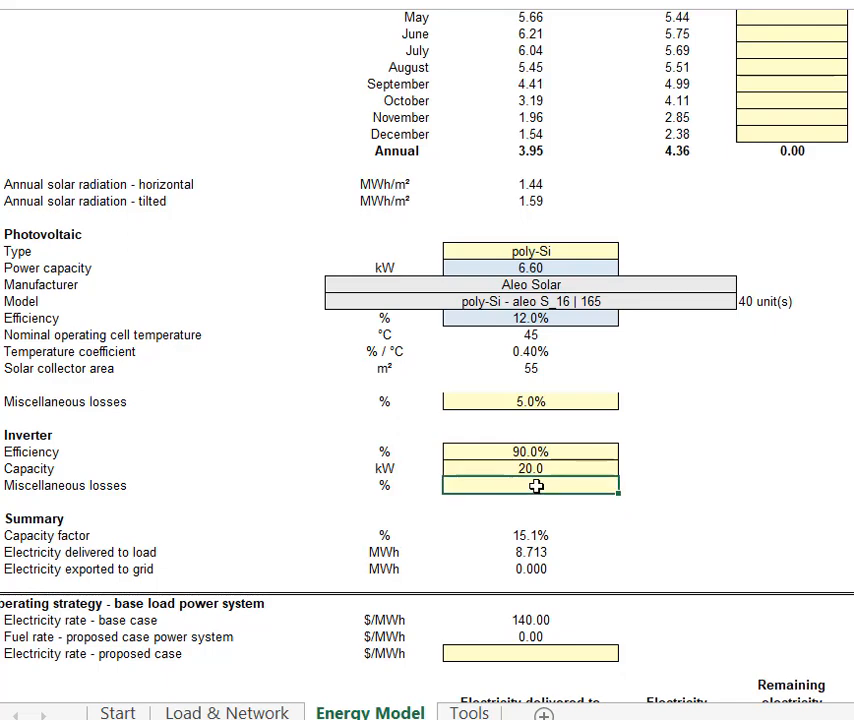
pyautogui.write('1')
pyautogui.press('Return')
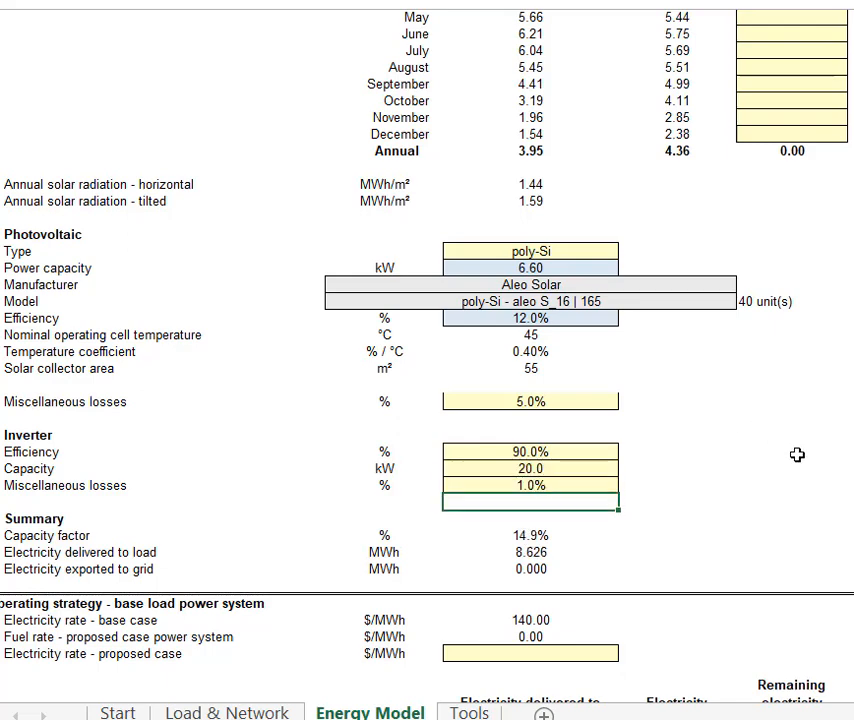
# Step: Set the proposed case electricity rate in the operating strategy to 140 $/MWh
pyautogui.scroll(-3, 797, 455)
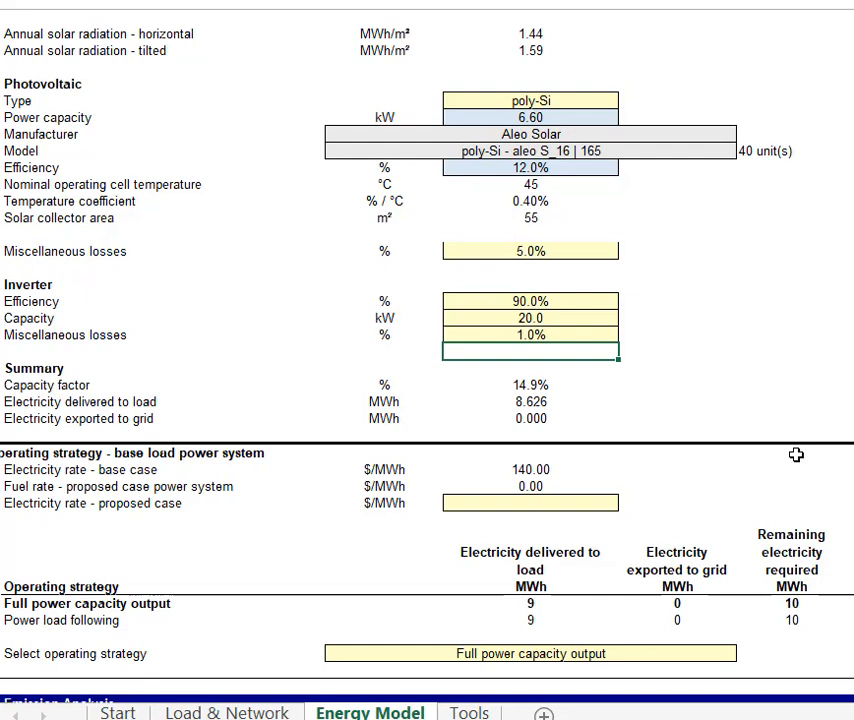
pyautogui.click(527, 505)
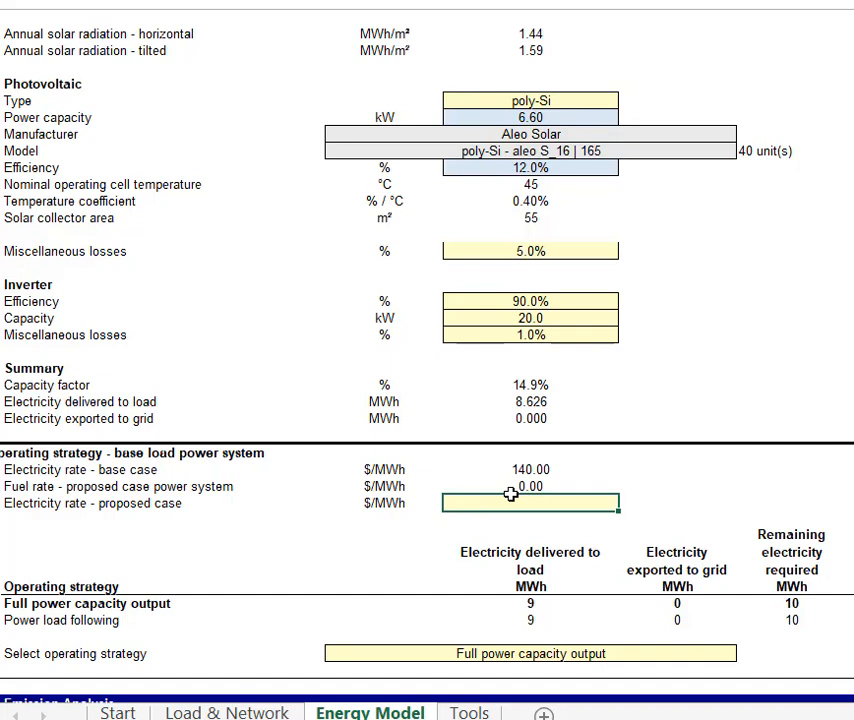
pyautogui.write('140')
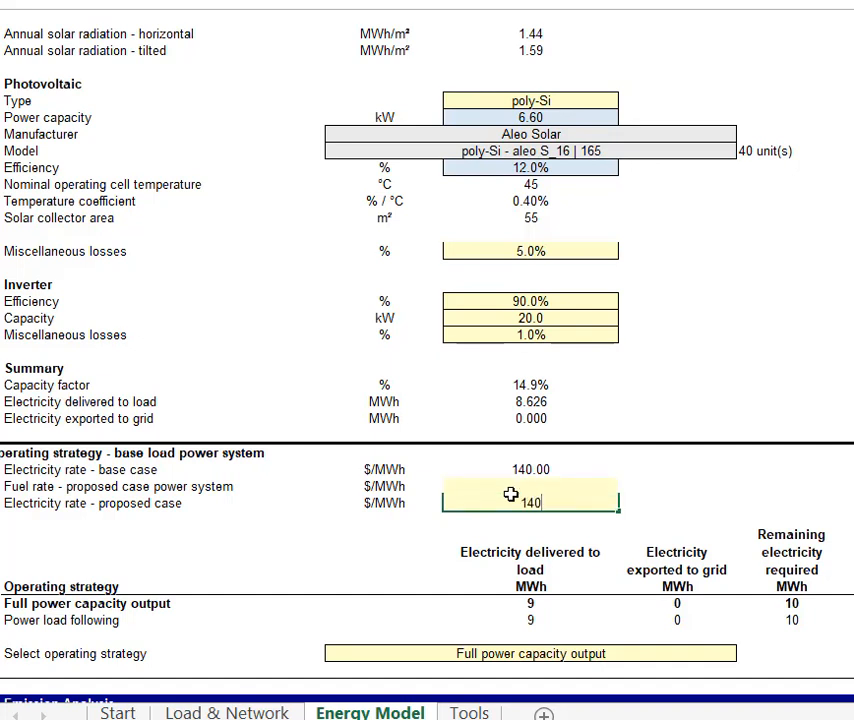
pyautogui.press('Return')
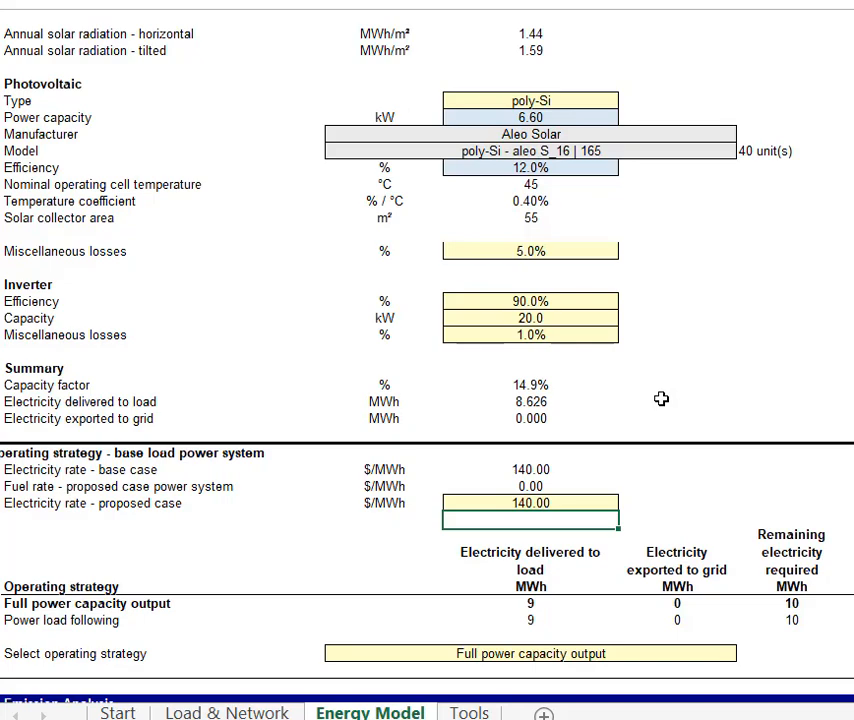
# Step: Check the annual electricity demand on the Load & Network sheet and increase the Aleo Solar array to 90 units in the Energy Model
pyautogui.scroll(4, 661, 399)
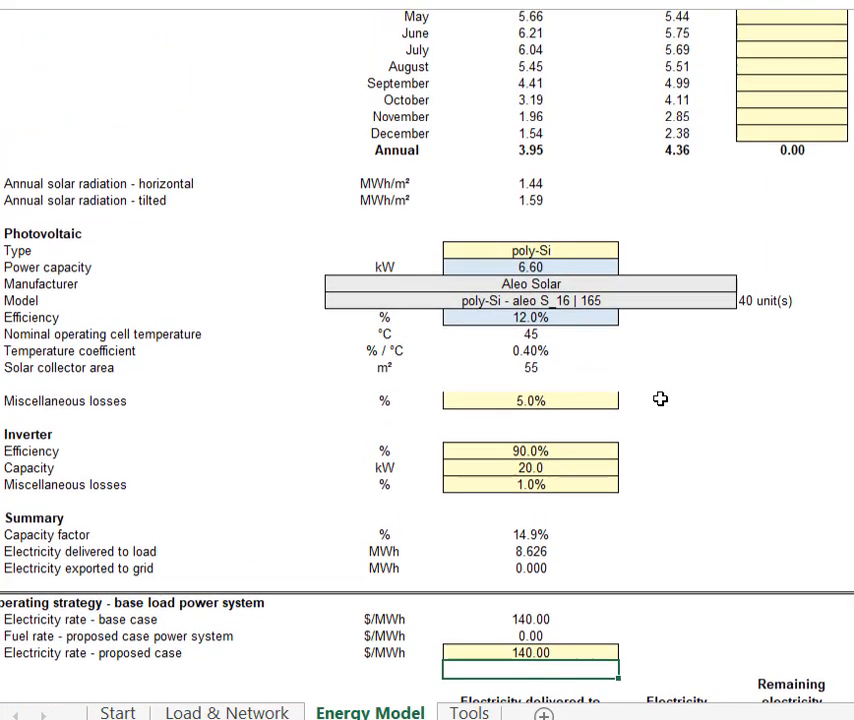
pyautogui.scroll(-2, 661, 399)
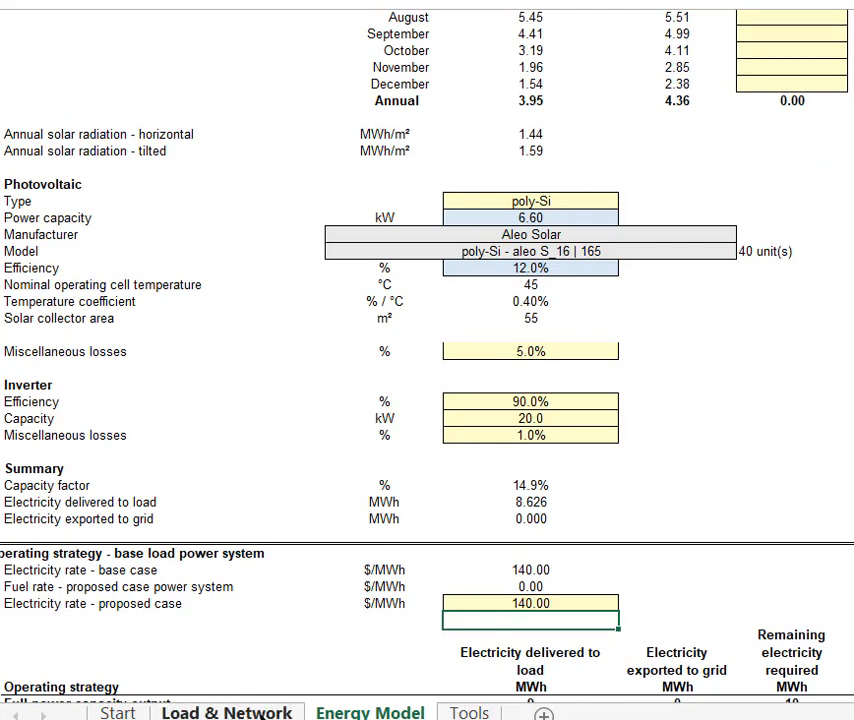
pyautogui.click(255, 712)
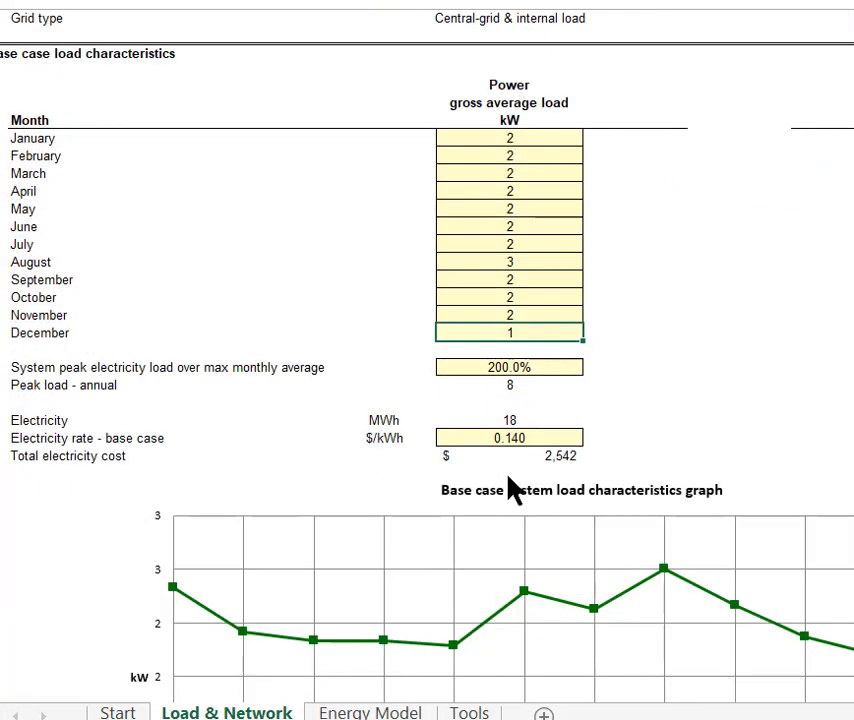
pyautogui.click(380, 712)
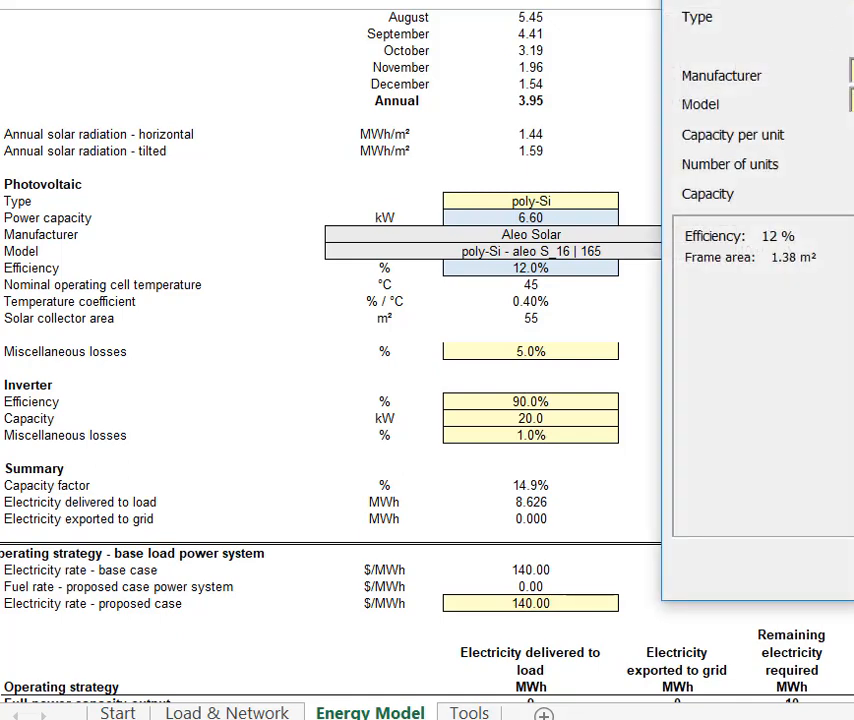
pyautogui.moveTo(853, 0); pyautogui.dragTo(550, 39)
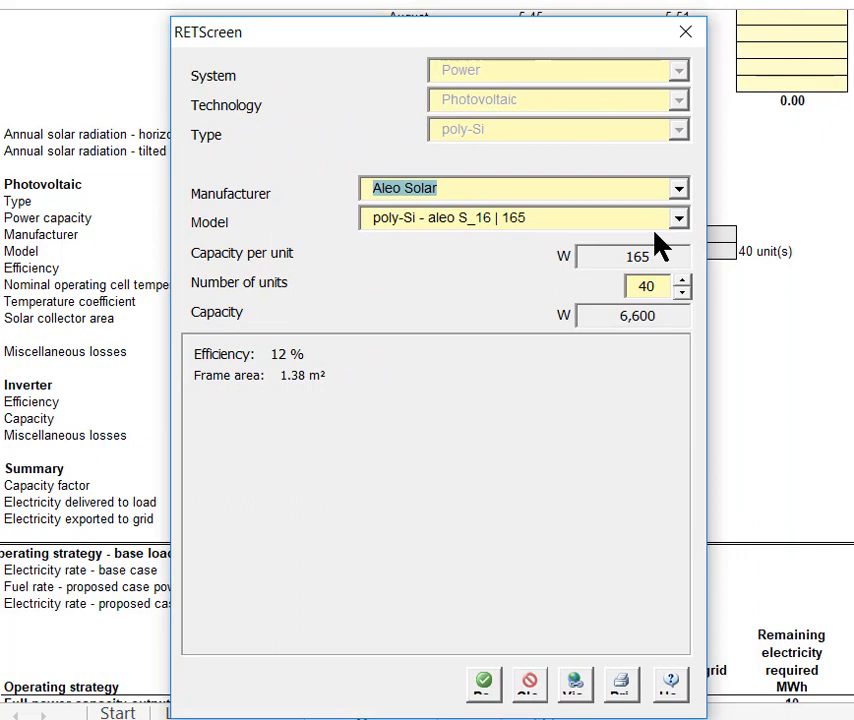
pyautogui.click(646, 286)
pyautogui.moveTo(646, 286); pyautogui.dragTo(598, 288)
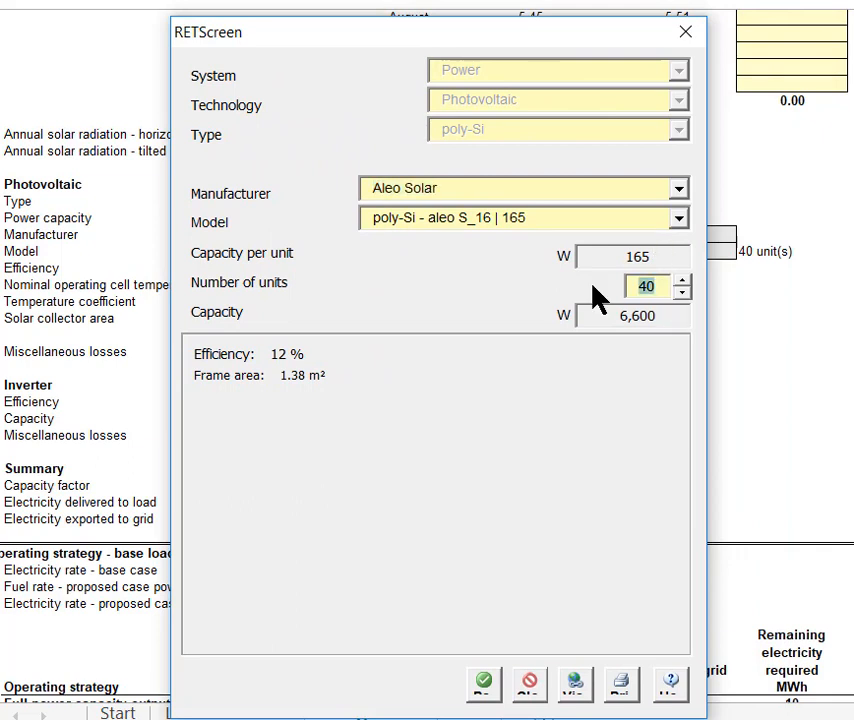
pyautogui.write('90')
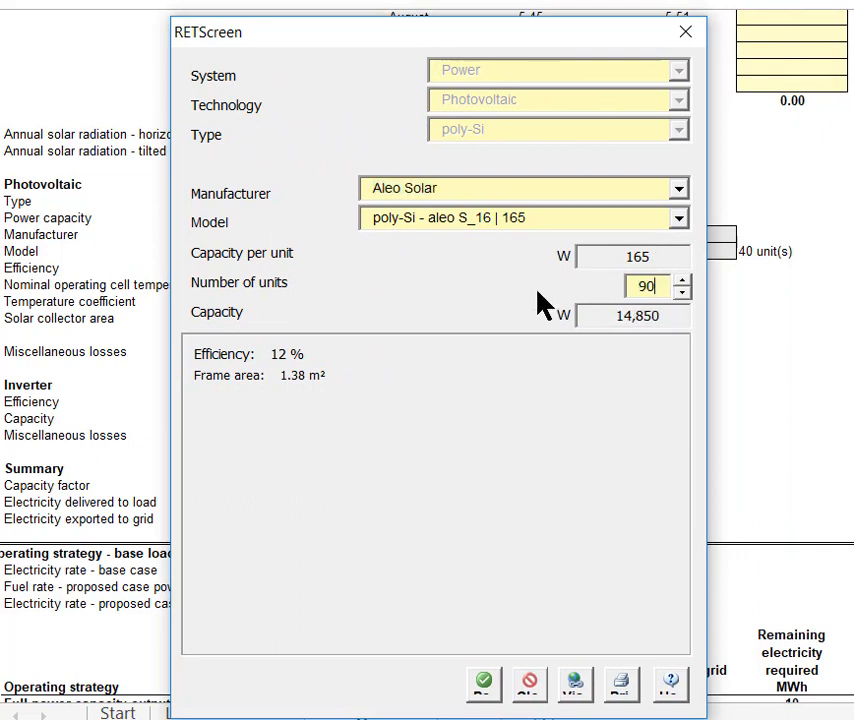
pyautogui.click(483, 683)
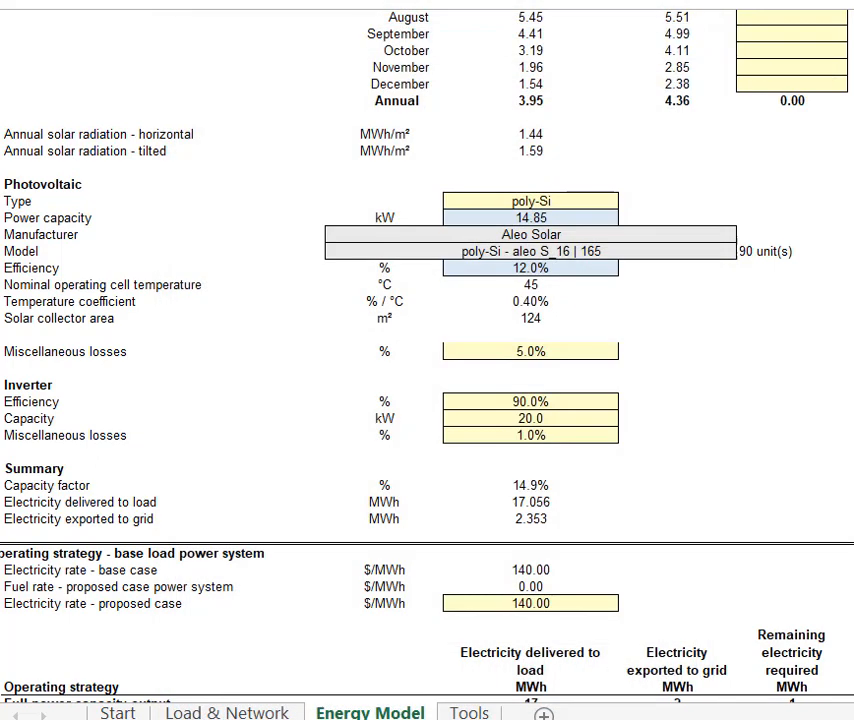
pyautogui.scroll(-1, 715, 418)
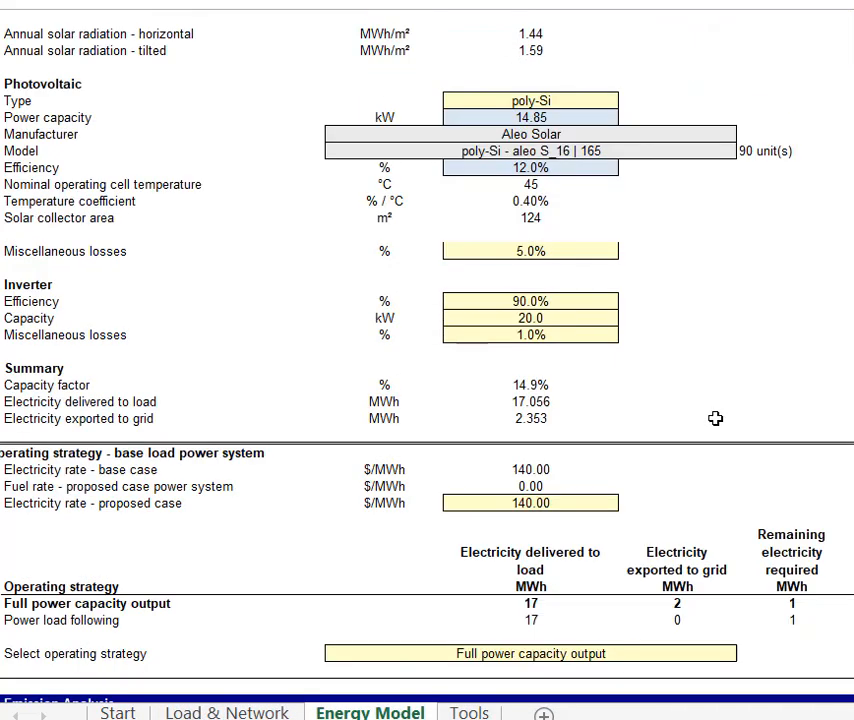
pyautogui.scroll(-2, 709, 406)
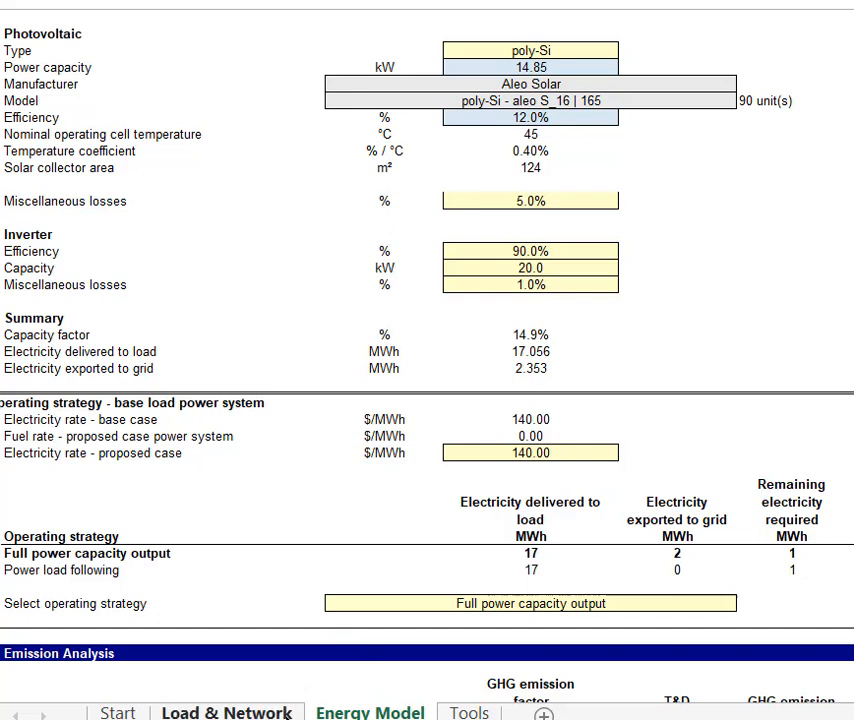
# Step: Compare the annual electricity demand on the Load & Network sheet with the Energy Model's delivered and exported electricity, and review the monthly solar radiation and export rate table
pyautogui.click(282, 712)
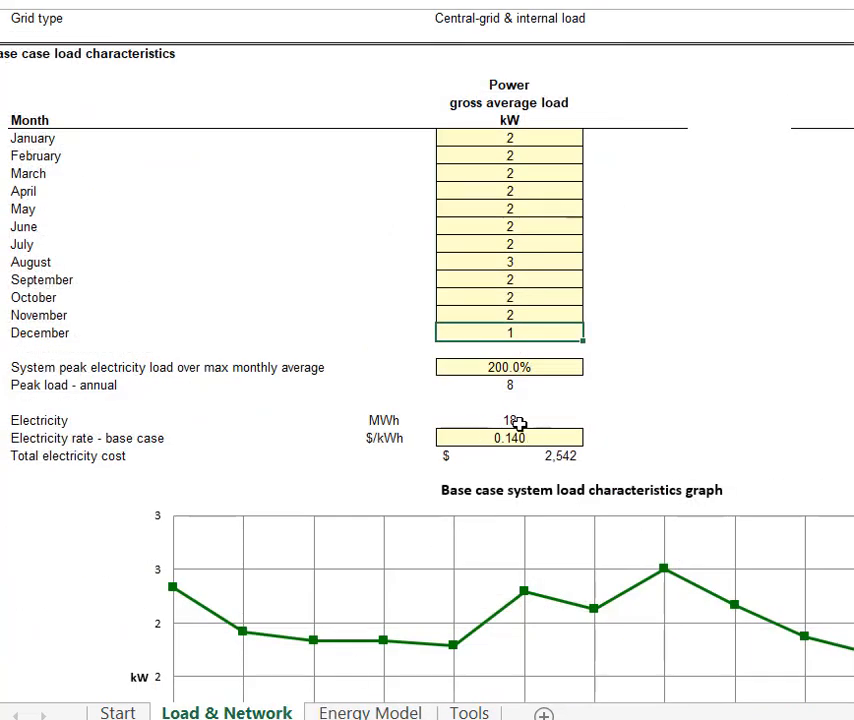
pyautogui.click(403, 711)
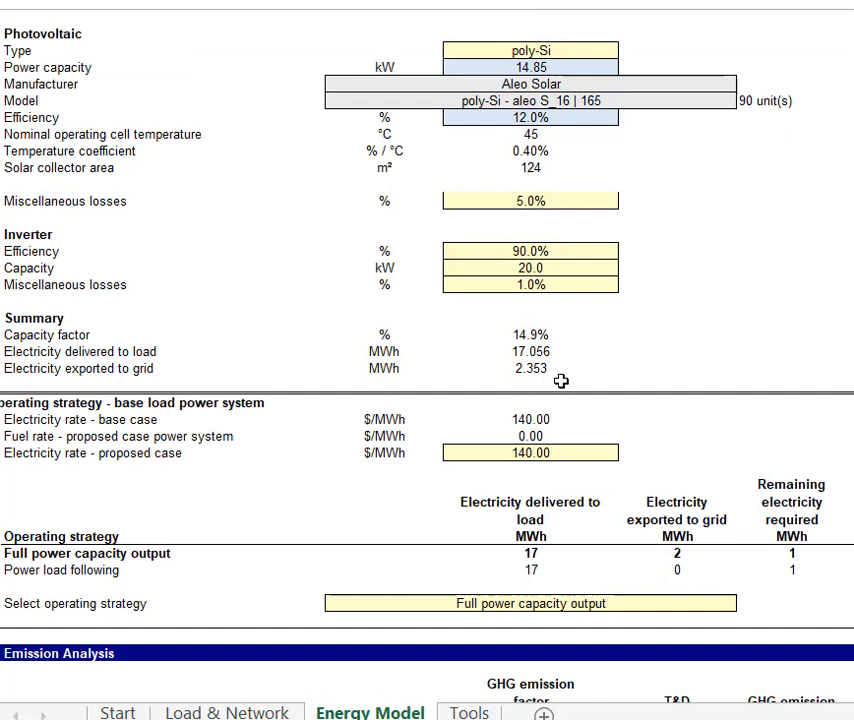
pyautogui.scroll(1, 639, 365)
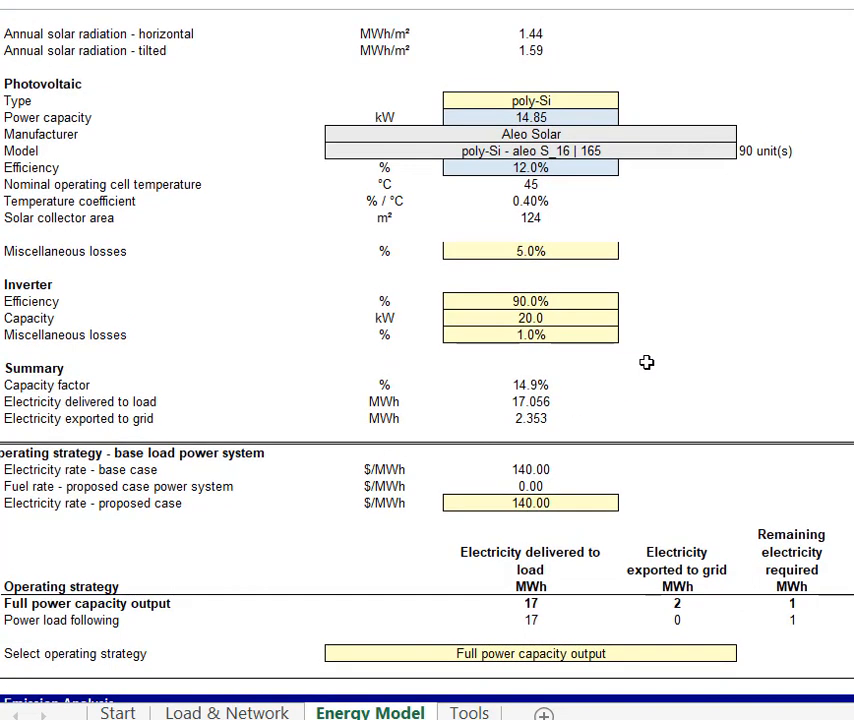
pyautogui.scroll(1, 646, 362)
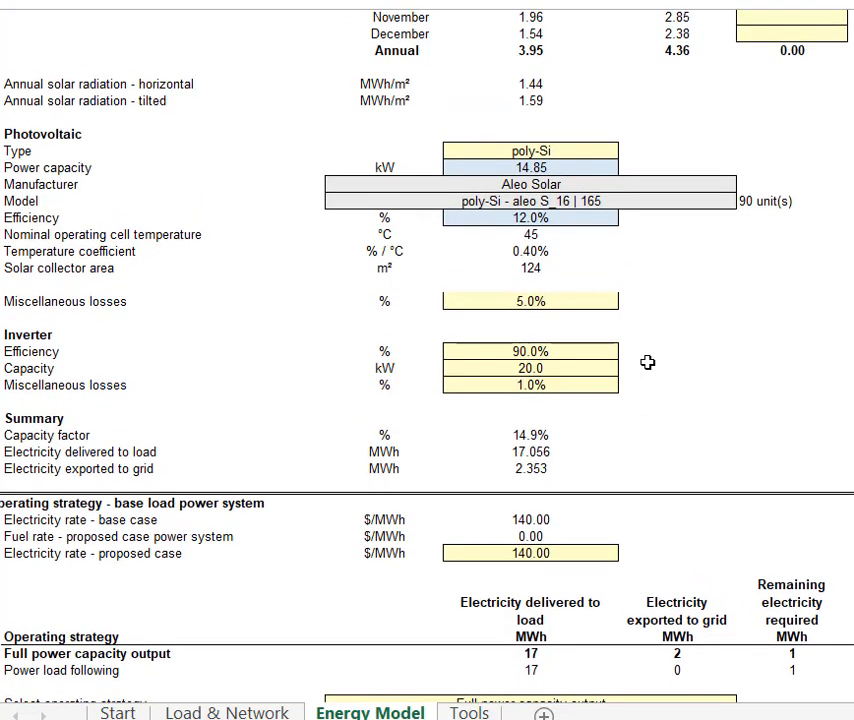
pyautogui.scroll(2, 648, 362)
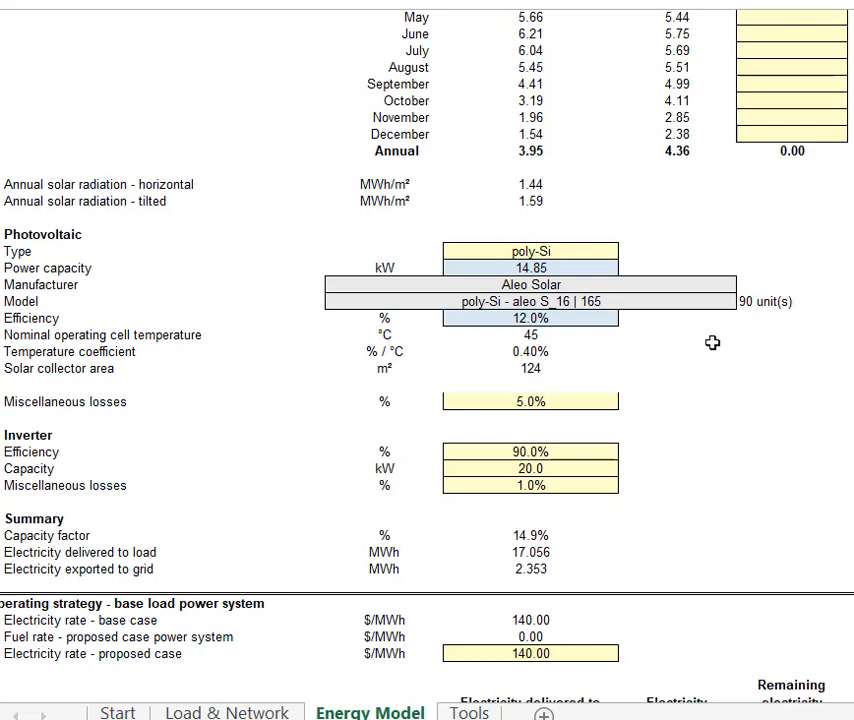
pyautogui.scroll(3, 712, 343)
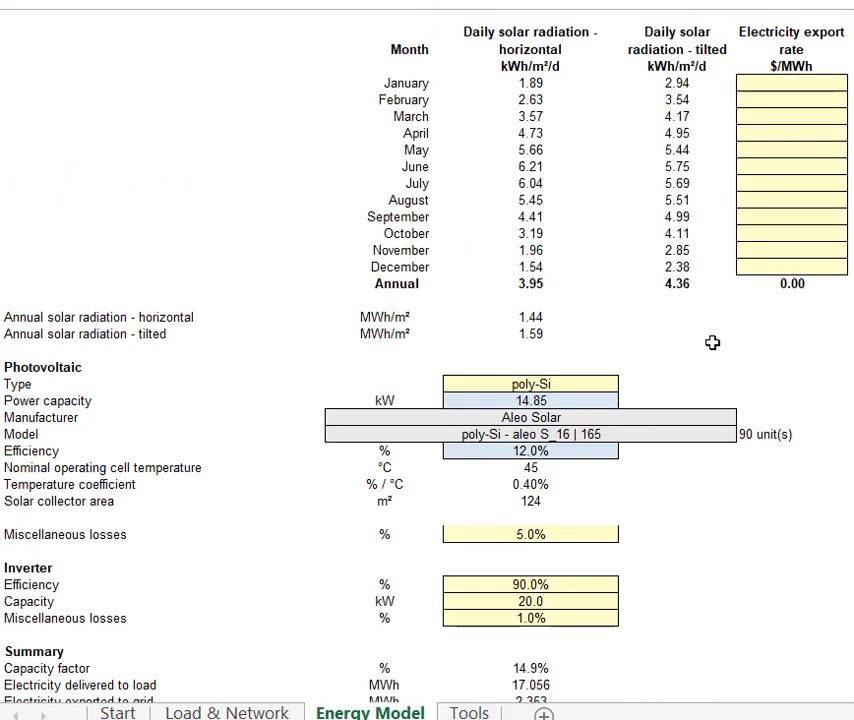
pyautogui.scroll(1, 713, 343)
pyautogui.scroll(-1, 712, 343)
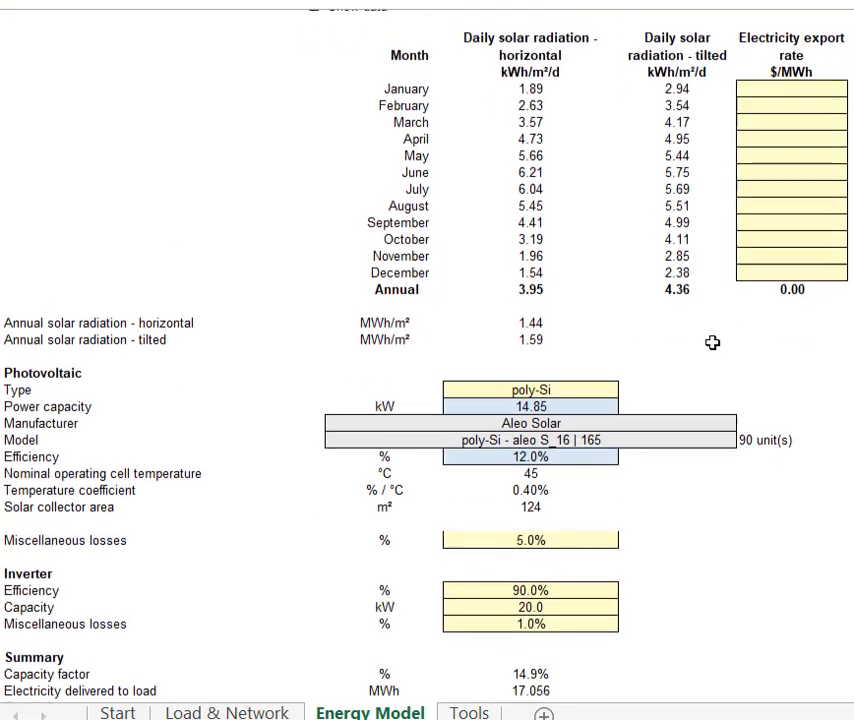